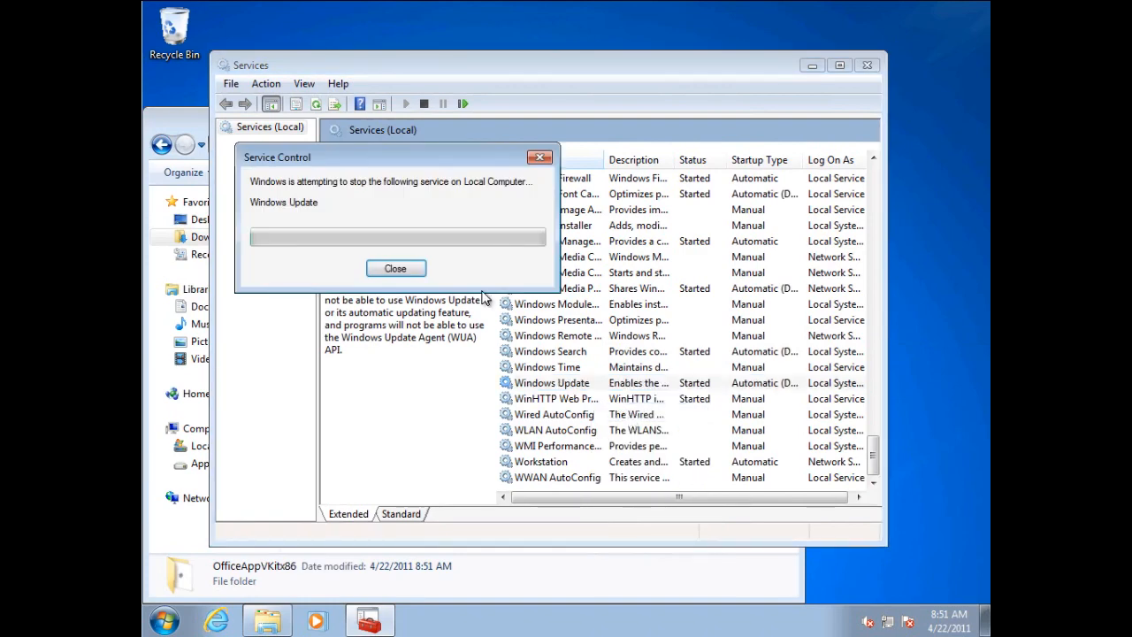
Set the Windows Update service's startup type to Disabled and save the change.
{"action": "right_click", "coordinate": [581, 383]}
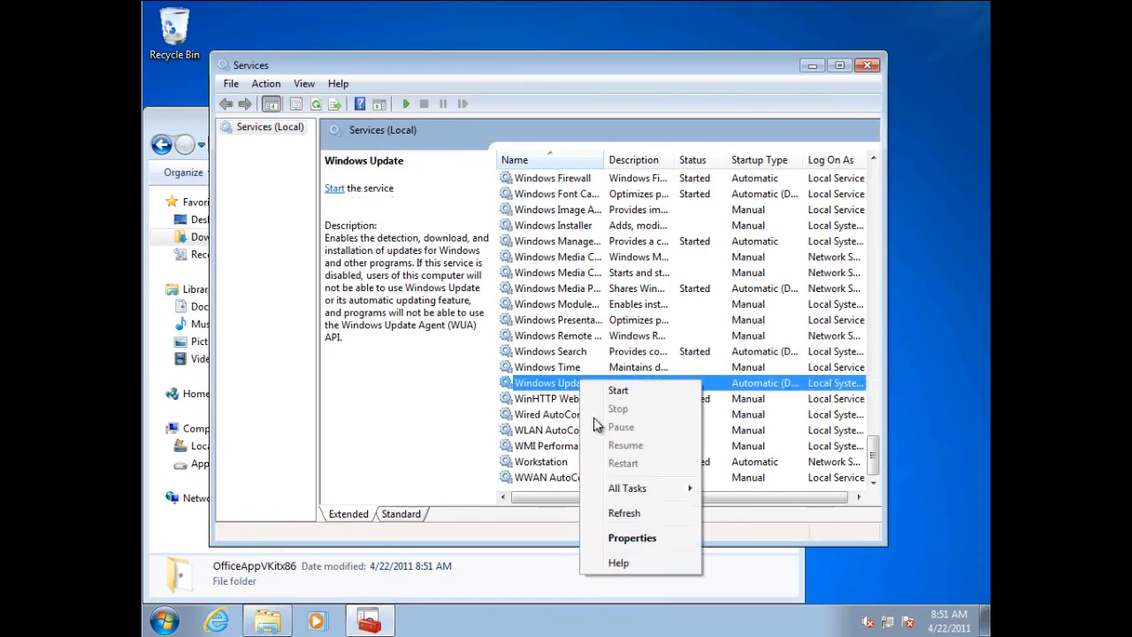
{"action": "left_click", "coordinate": [637, 538]}
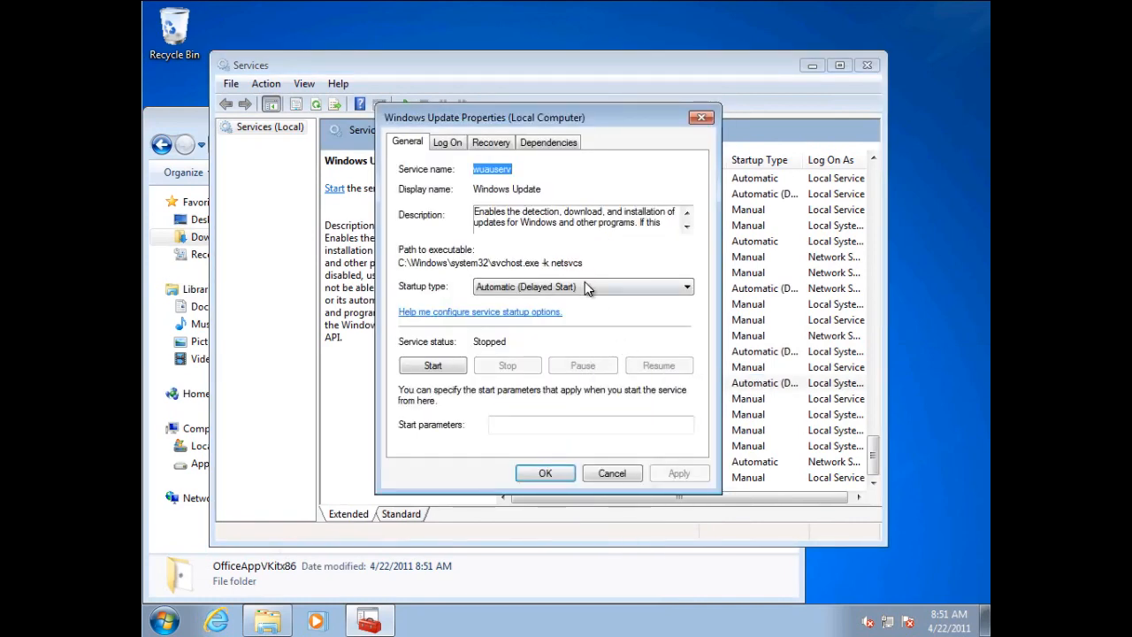
{"action": "left_click", "coordinate": [585, 286]}
{"action": "left_click", "coordinate": [535, 335]}
{"action": "left_click", "coordinate": [674, 478]}
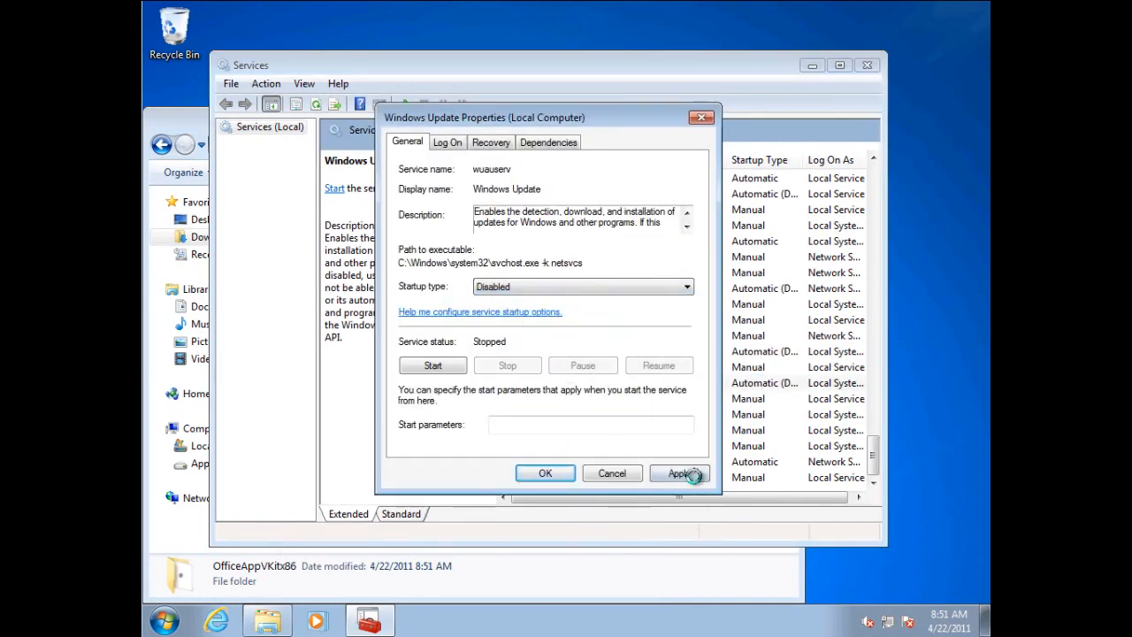
{"action": "left_click", "coordinate": [542, 474]}
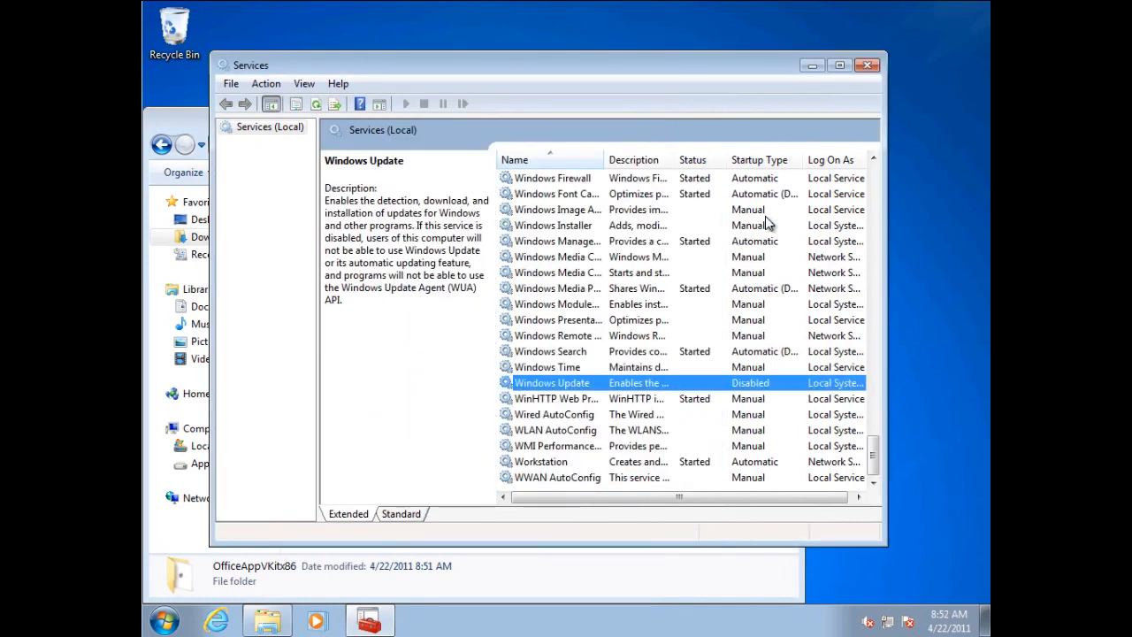
Stop the Windows Defender service.
{"action": "left_click", "coordinate": [872, 190]}
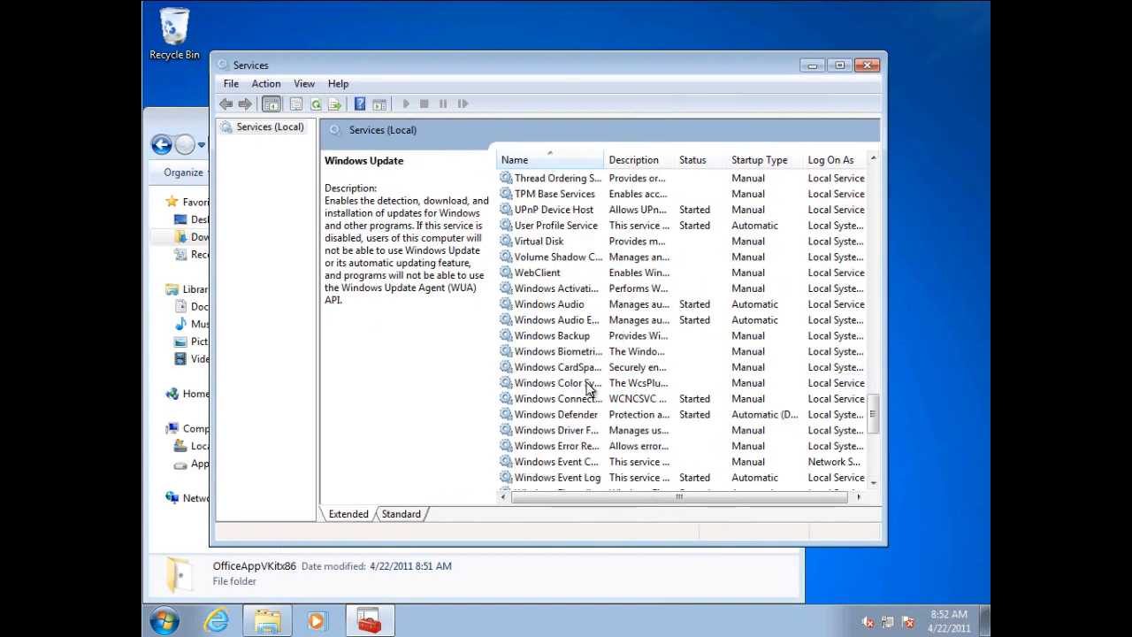
{"action": "left_click", "coordinate": [588, 421]}
{"action": "right_click", "coordinate": [608, 416]}
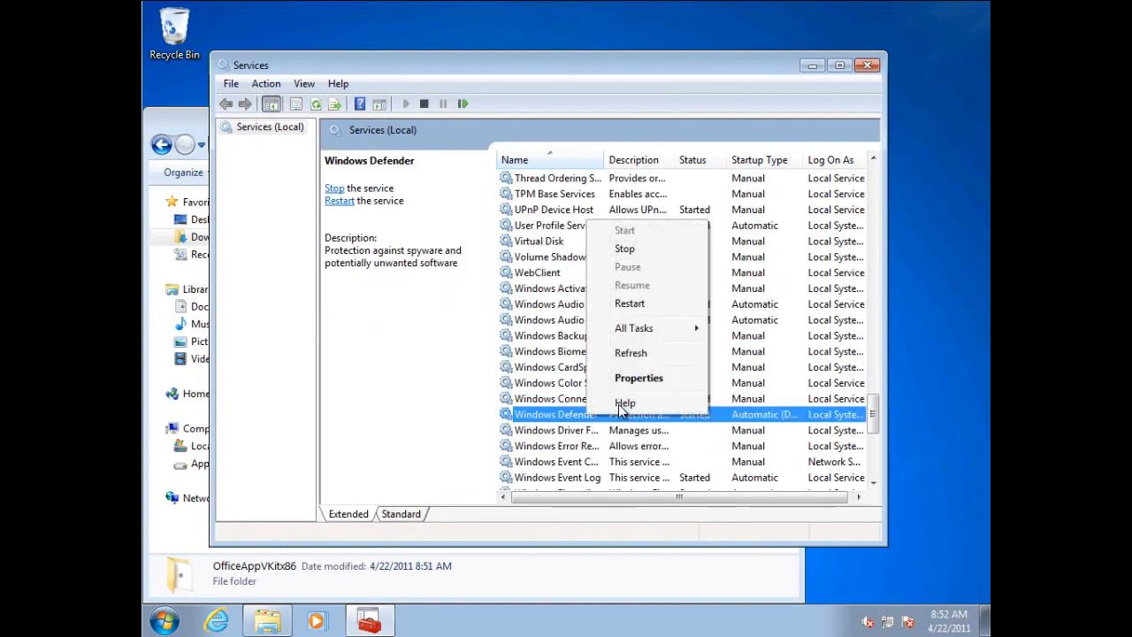
{"action": "left_click", "coordinate": [652, 250]}
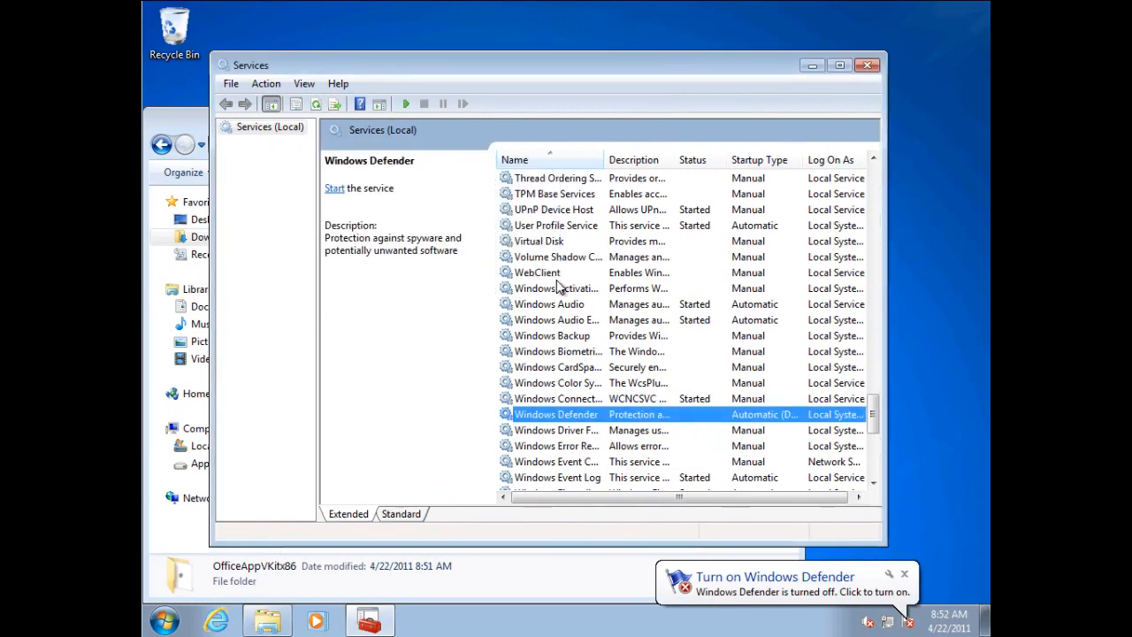
Set the Windows Defender service's startup type to Disabled, save the change and close the Services console.
{"action": "right_click", "coordinate": [600, 415]}
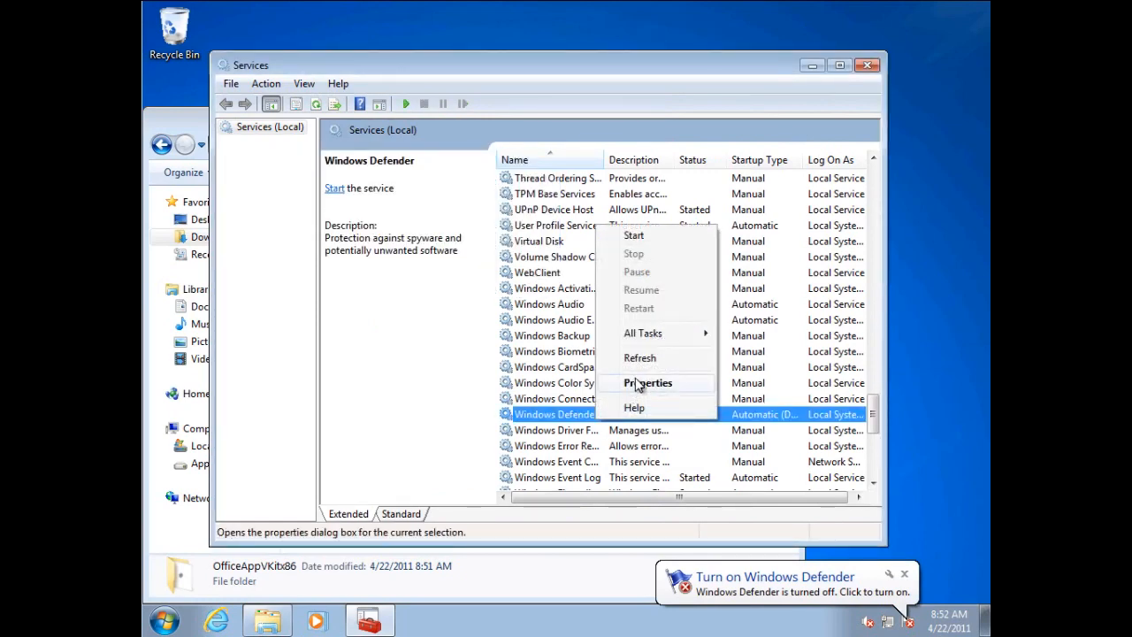
{"action": "left_click", "coordinate": [635, 380]}
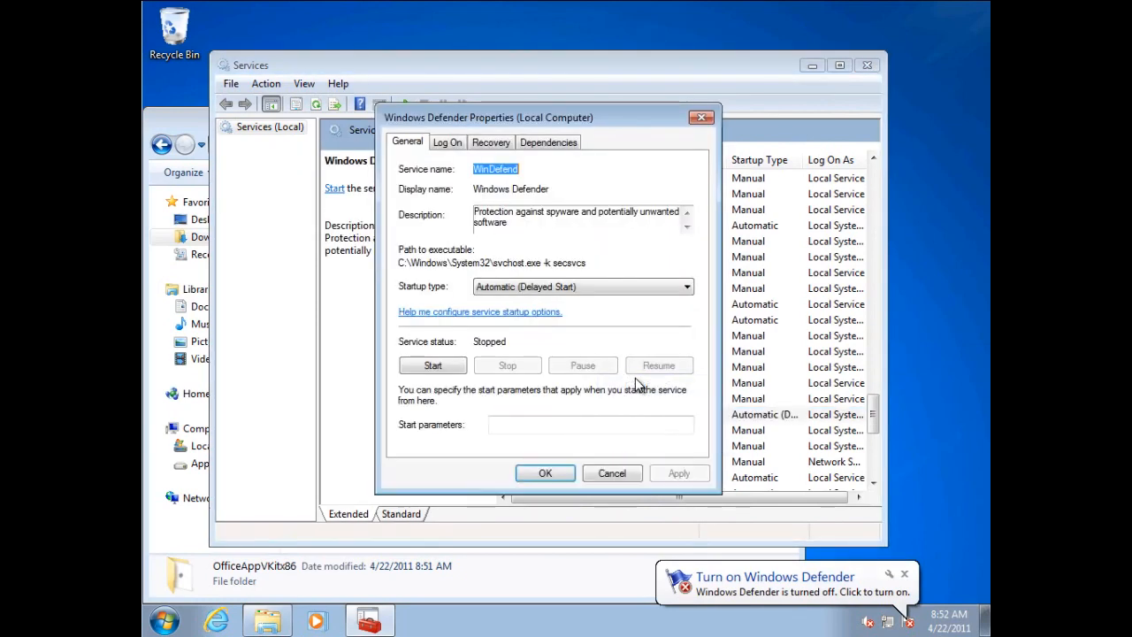
{"action": "left_click", "coordinate": [562, 288]}
{"action": "left_click", "coordinate": [492, 333]}
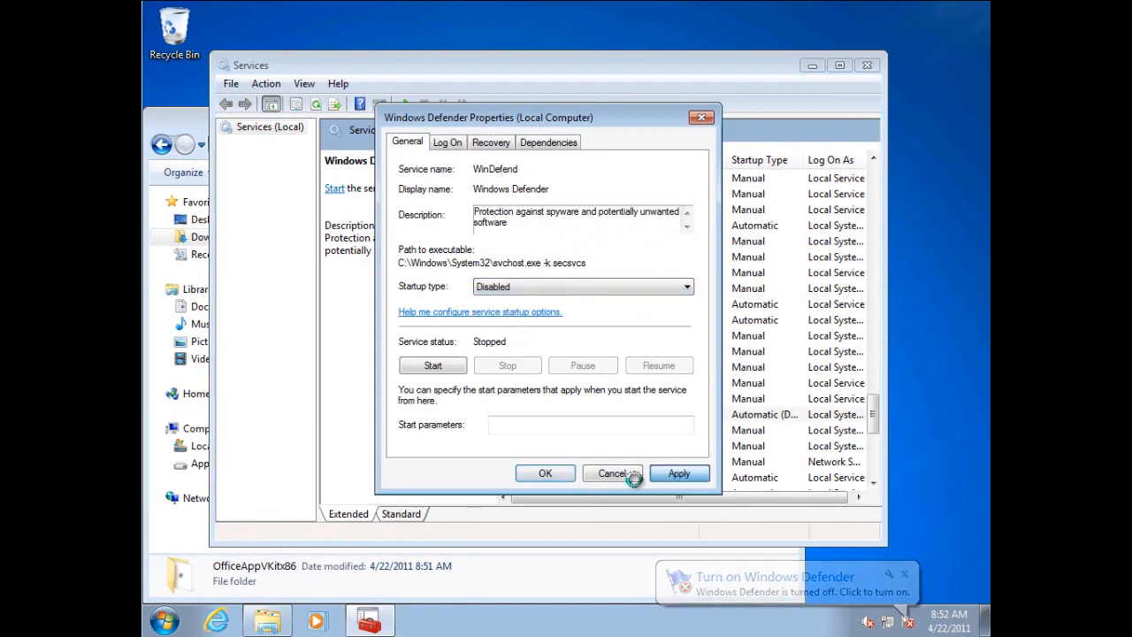
{"action": "left_click", "coordinate": [678, 473]}
{"action": "left_click", "coordinate": [546, 473]}
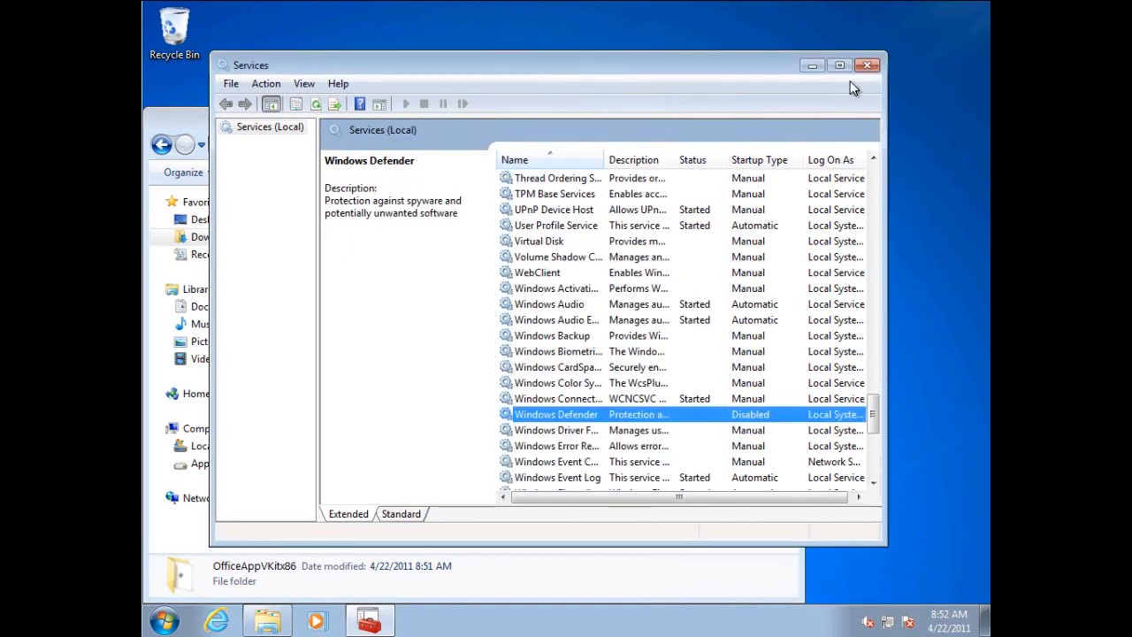
{"action": "left_click", "coordinate": [868, 67]}
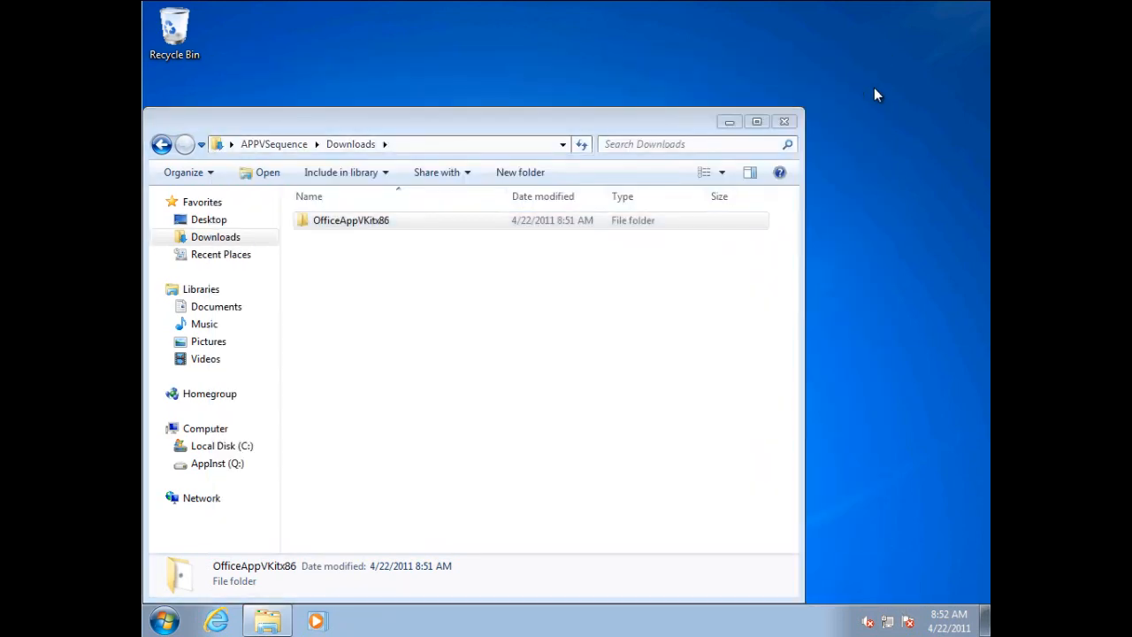
Open a Command Prompt window by running cmd.
{"action": "key", "text": "super+r"}
{"action": "type", "text": "cmd"}
{"action": "key", "text": "Return"}
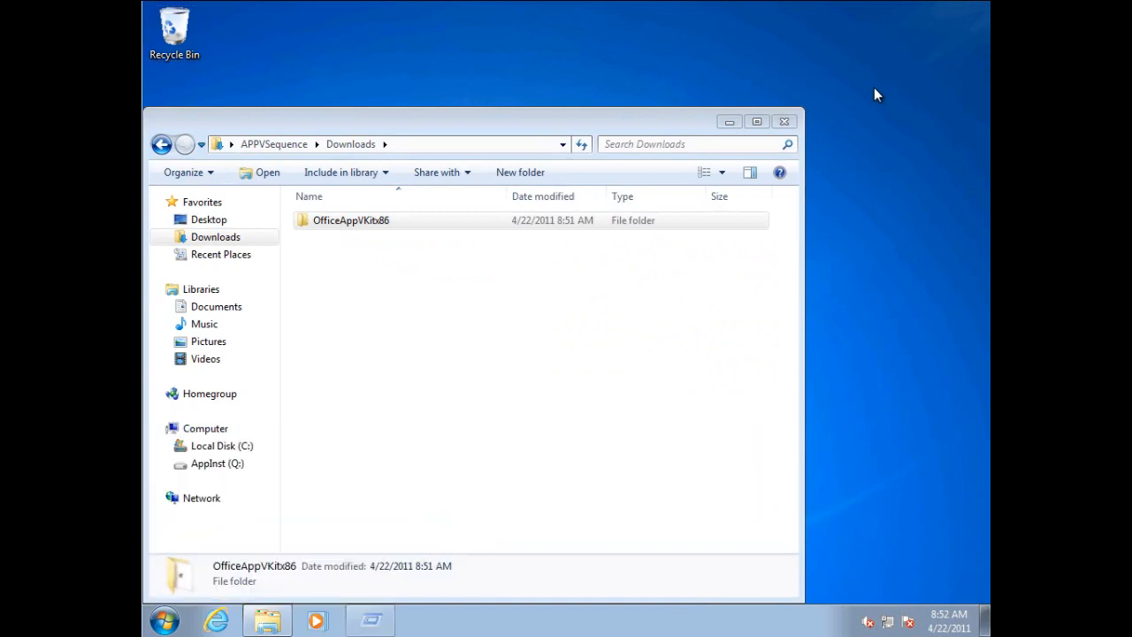
{"action": "type", "text": "cd Documents"}
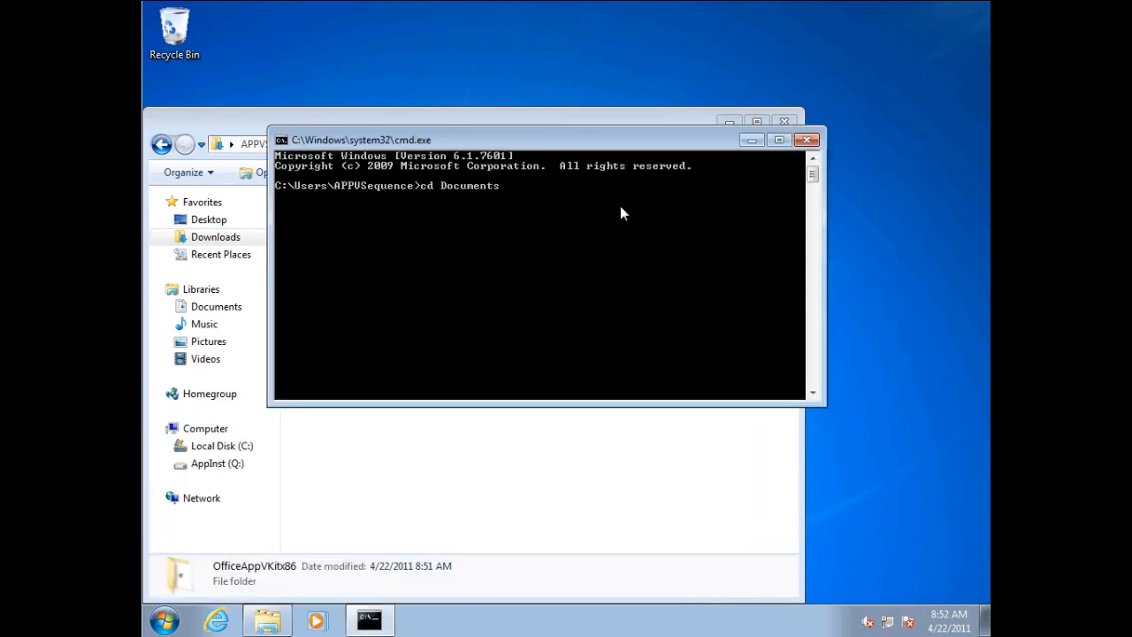
{"action": "key", "text": "Return"}
{"action": "type", "text": "cd .."}
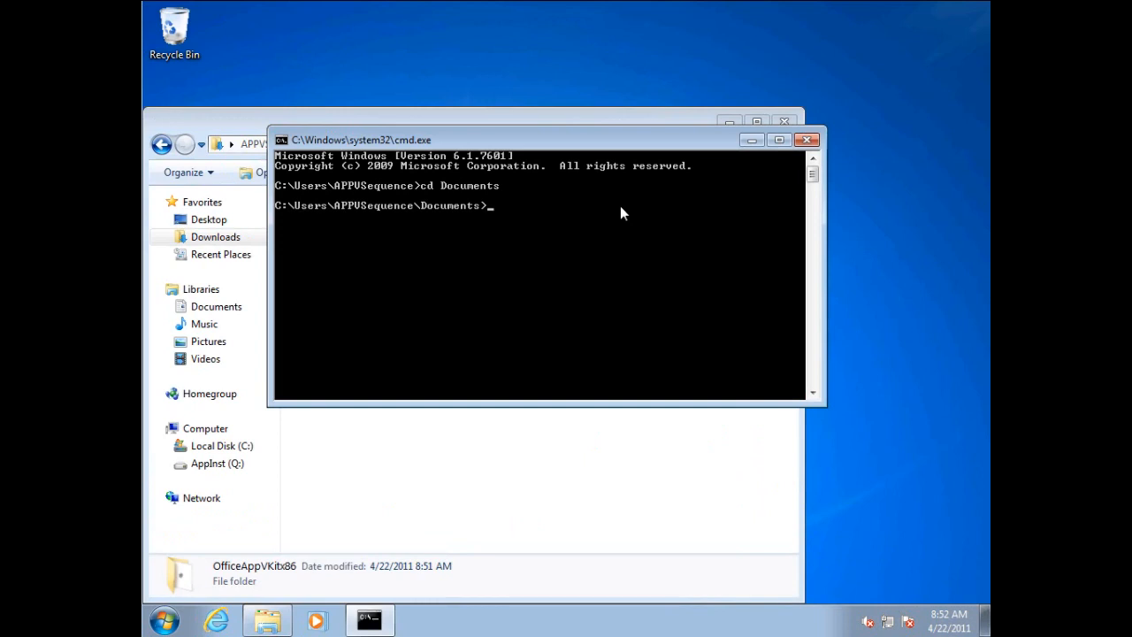
{"action": "key", "text": "Return"}
Change to the Downloads directory, list its contents and change into the OfficeAppVKitx86 folder.
{"action": "type", "text": "cd do"}
{"action": "key", "text": "Tab"}
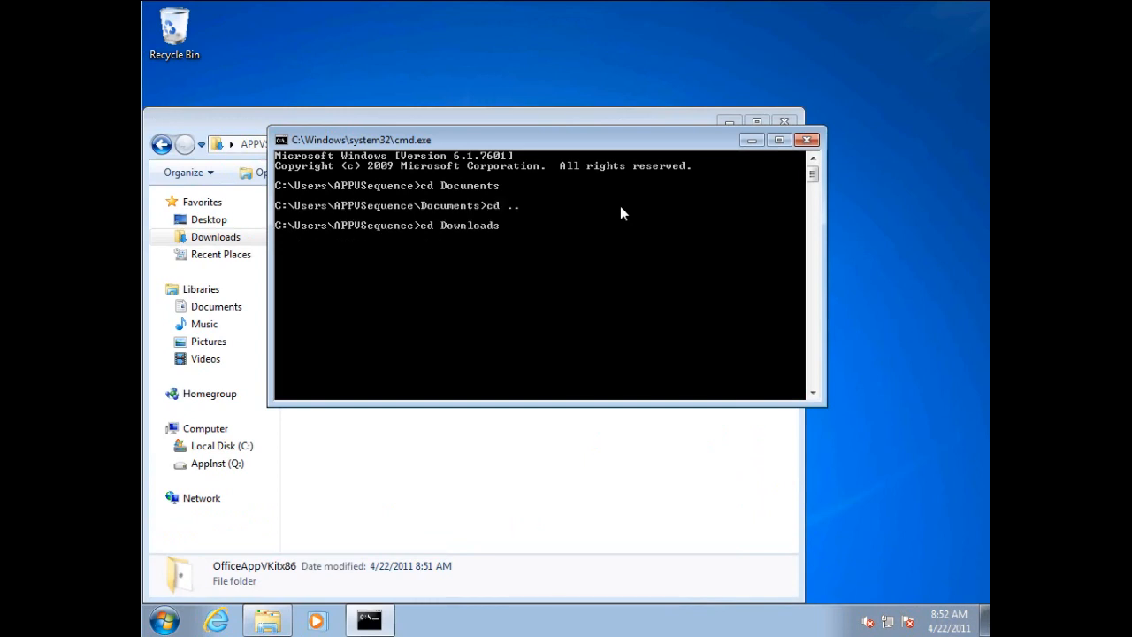
{"action": "key", "text": "Return"}
{"action": "type", "text": "dir"}
{"action": "key", "text": "Return"}
{"action": "type", "text": "cd o"}
{"action": "key", "text": "Tab"}
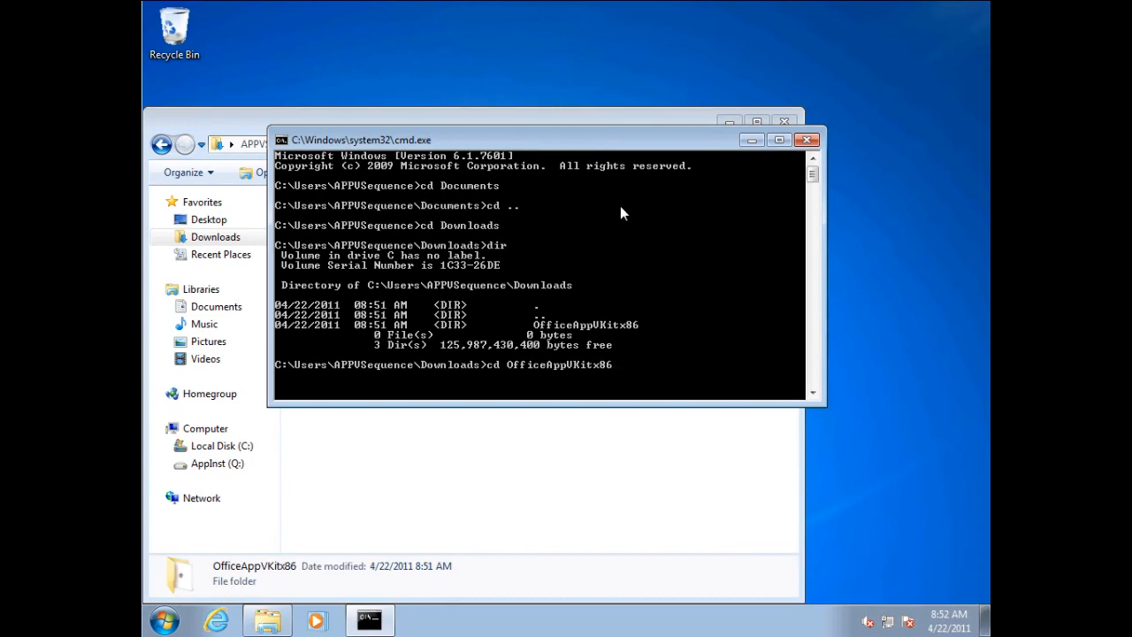
{"action": "key", "text": "Return"}
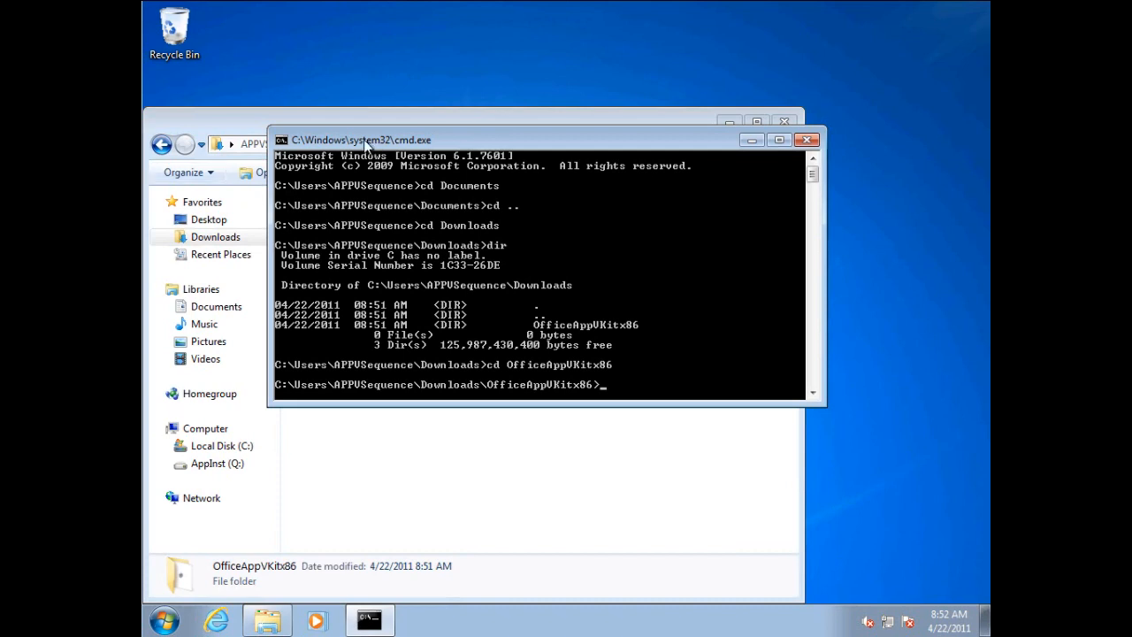
Install OffVirt.msi with msiexec /i, passing the product key as PIDKEYS and USEROPERATIONS=1, allow the installation and close the Command Prompt.
{"action": "type", "text": "msiexec /i OffVirt.msi PIDKEYS=XXXXX-XXXXX-XXXXX-XXXXX-XXXXX USEROPERATIONS=1"}
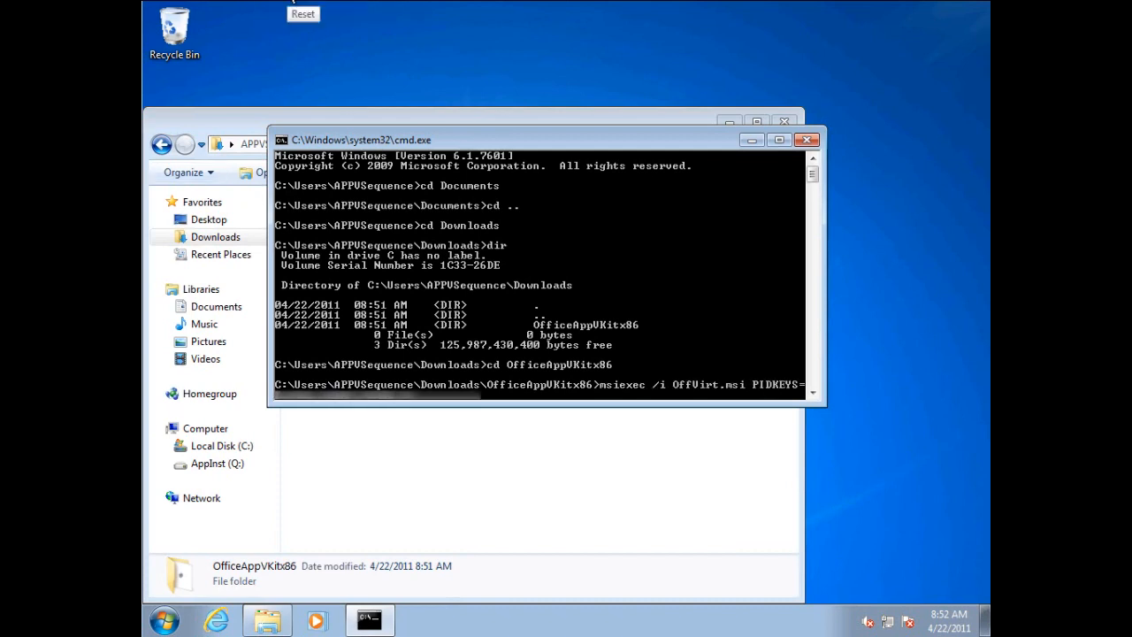
{"action": "key", "text": "Return"}
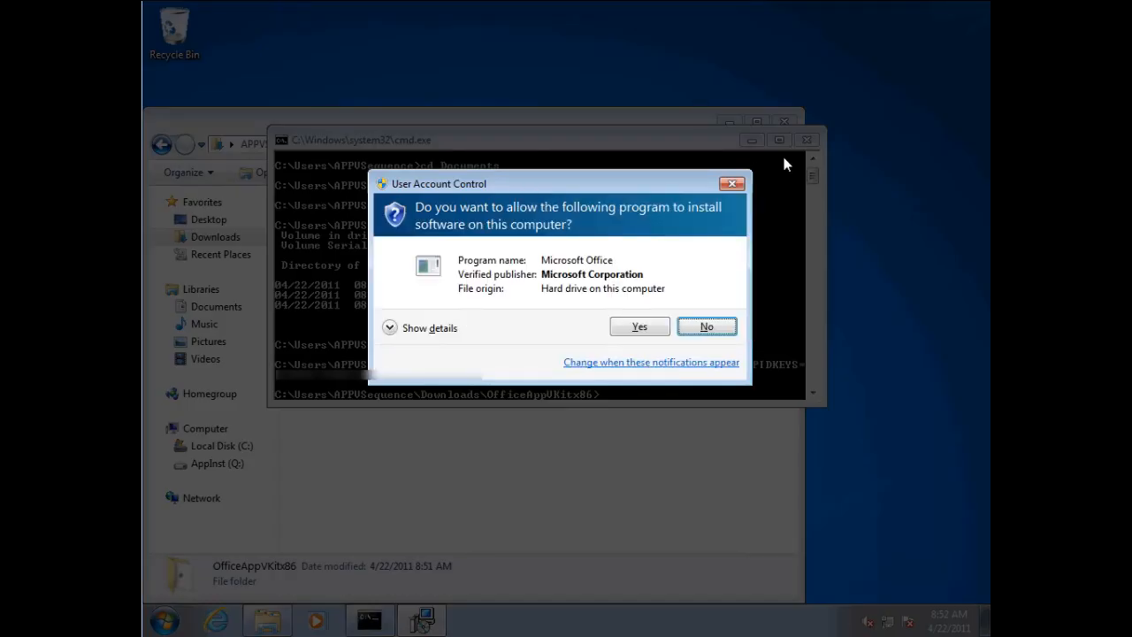
{"action": "left_click", "coordinate": [646, 326]}
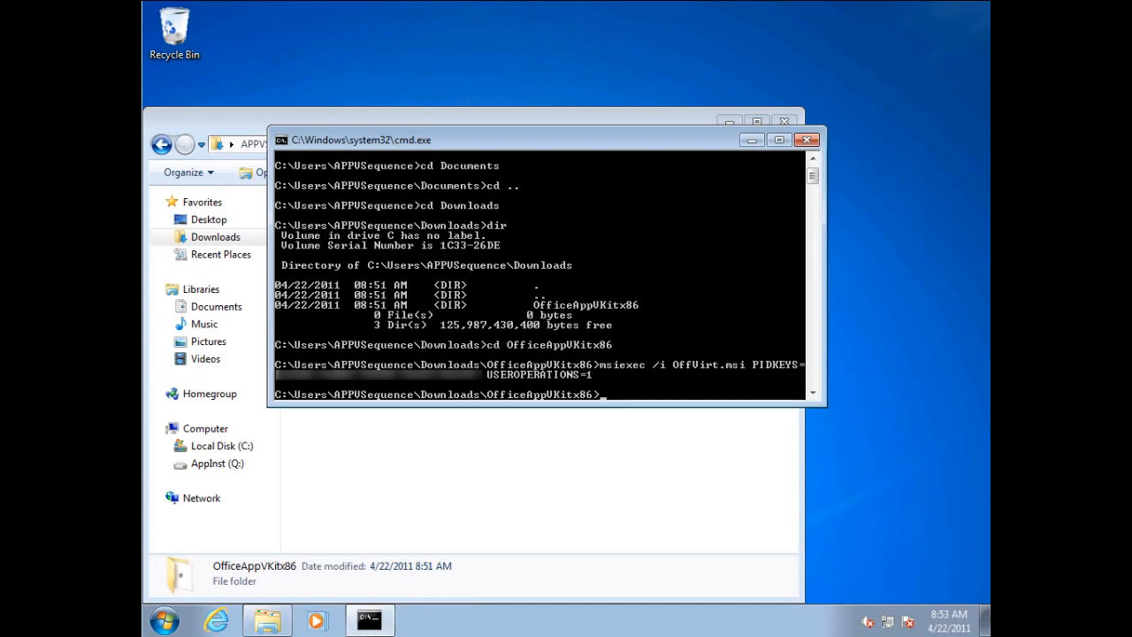
{"action": "left_click", "coordinate": [807, 140]}
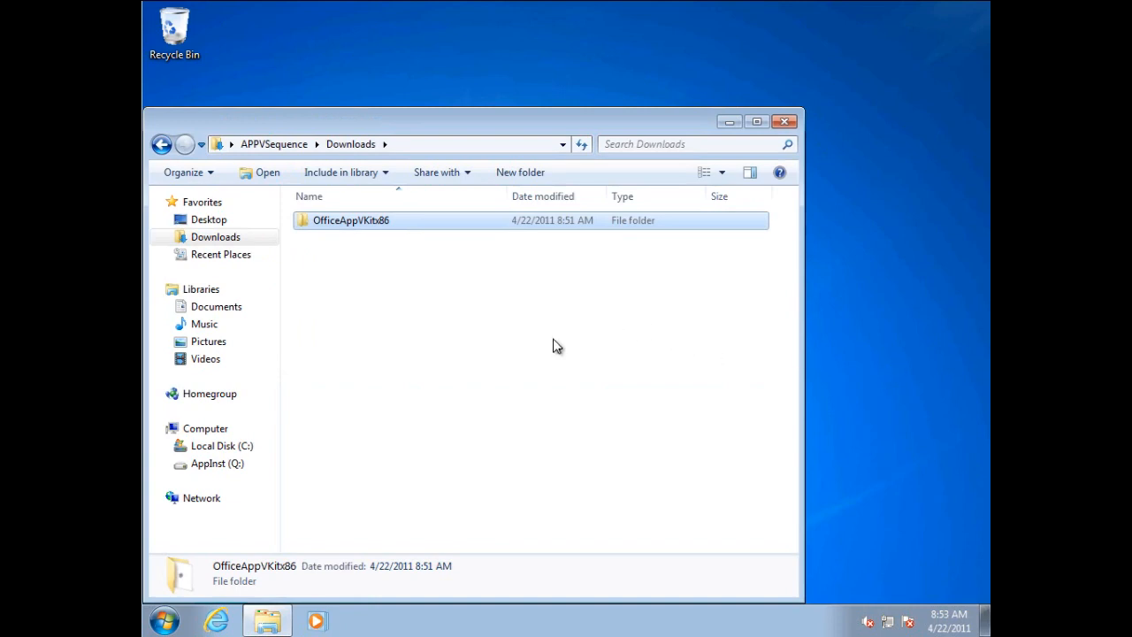
Launch the Microsoft Application Virtualization Sequencer and allow it to make changes to the computer.
{"action": "left_click", "coordinate": [422, 146]}
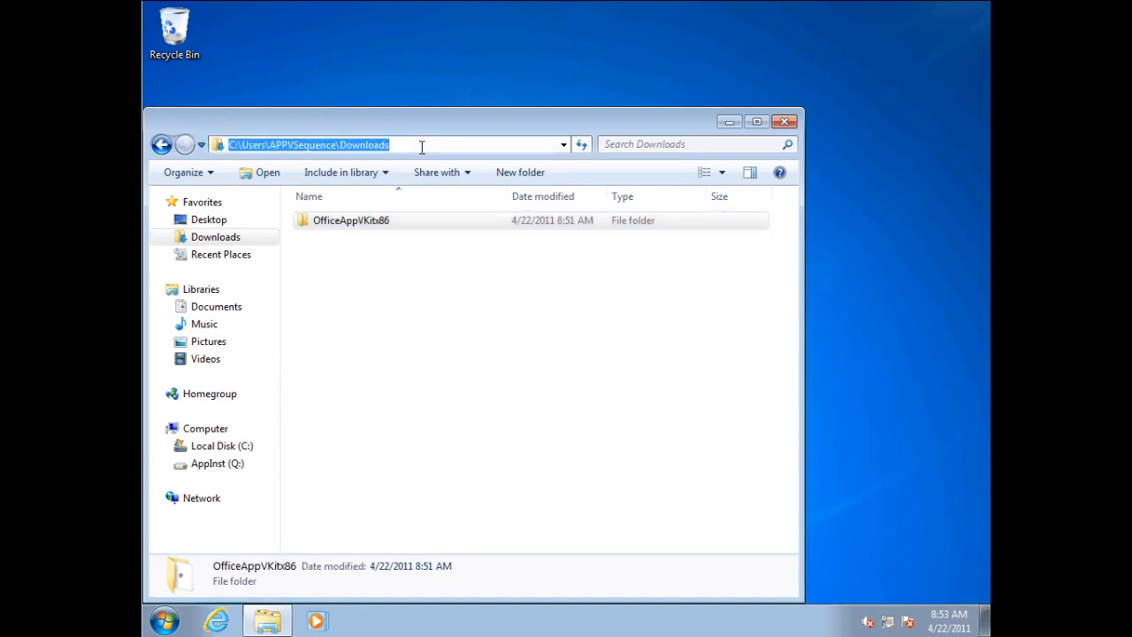
{"action": "left_click", "coordinate": [162, 622]}
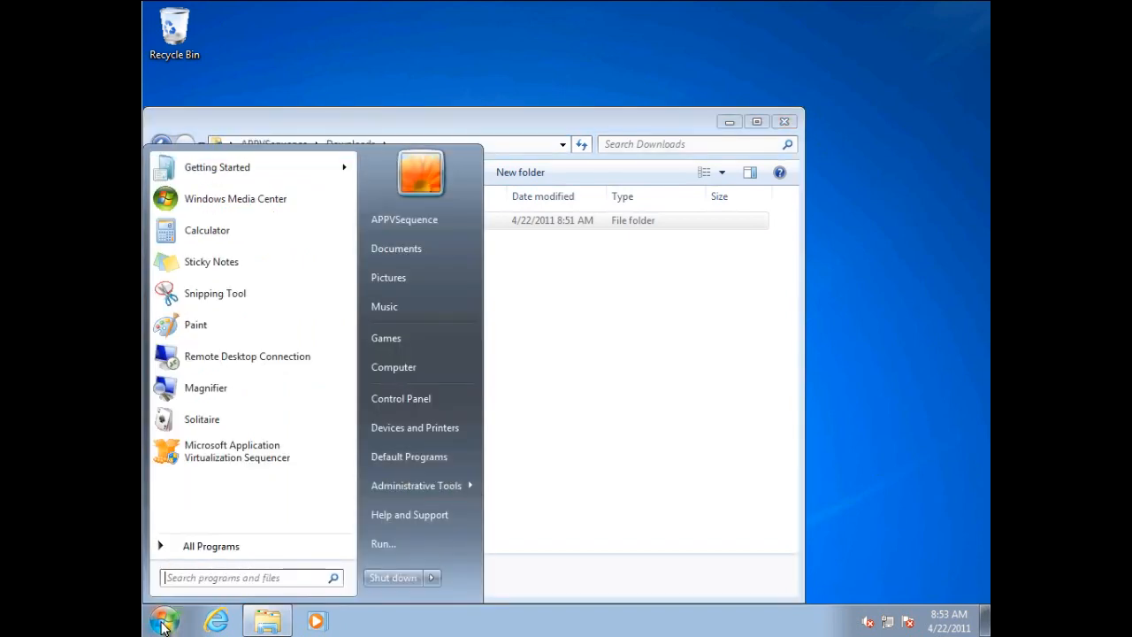
{"action": "left_click", "coordinate": [219, 457]}
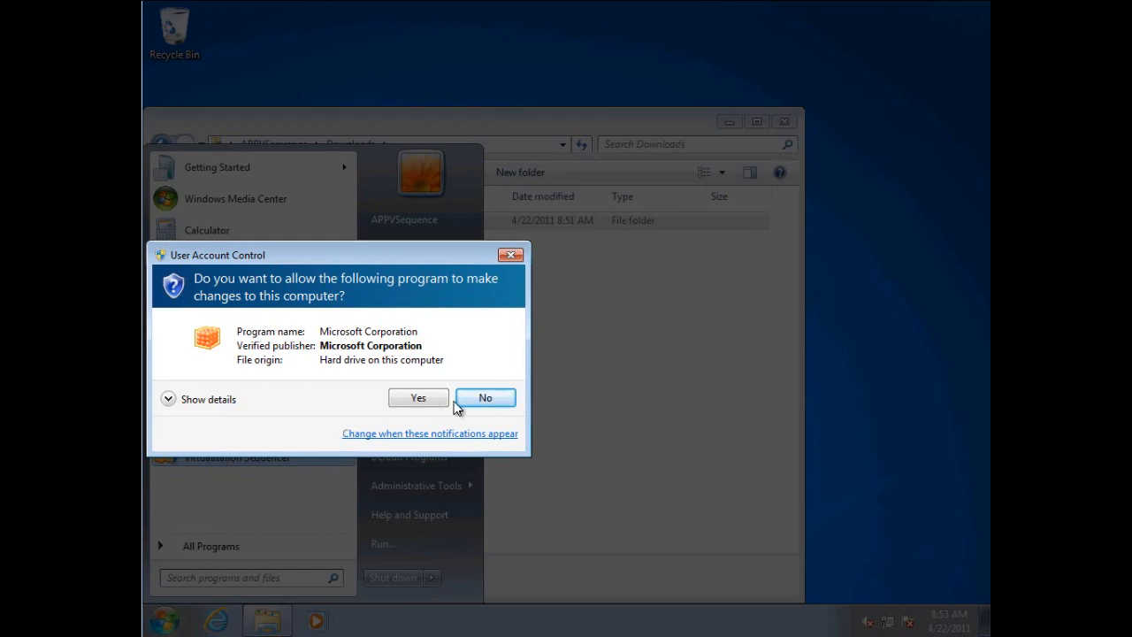
{"action": "left_click", "coordinate": [430, 399]}
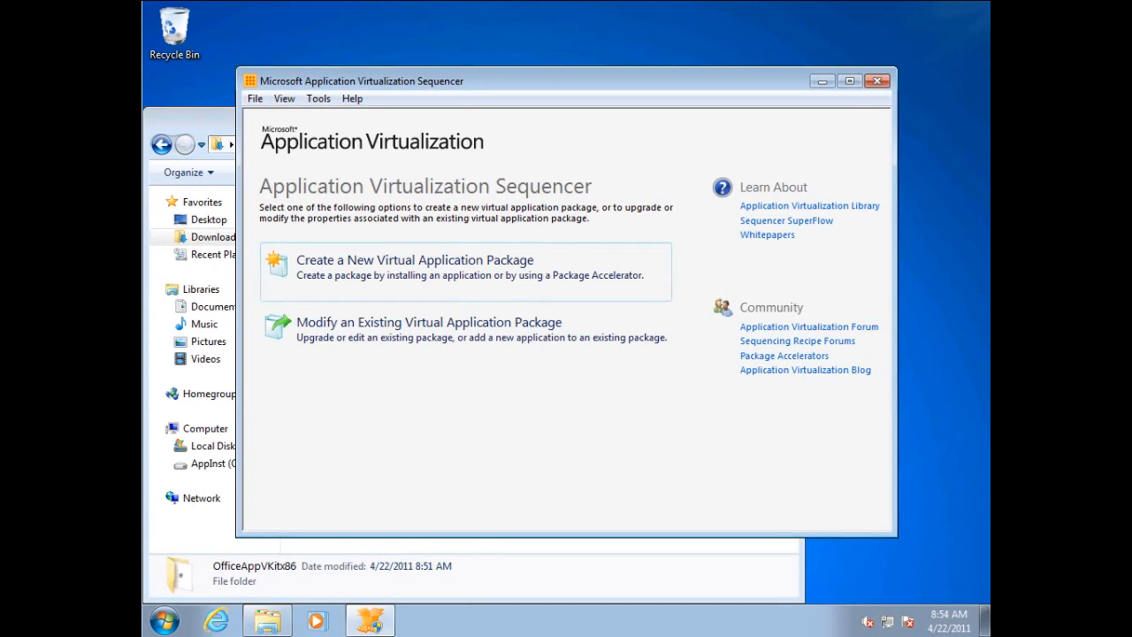
Start a new virtual application package with the default Create Package method and the Standard Application type.
{"action": "left_click", "coordinate": [484, 271]}
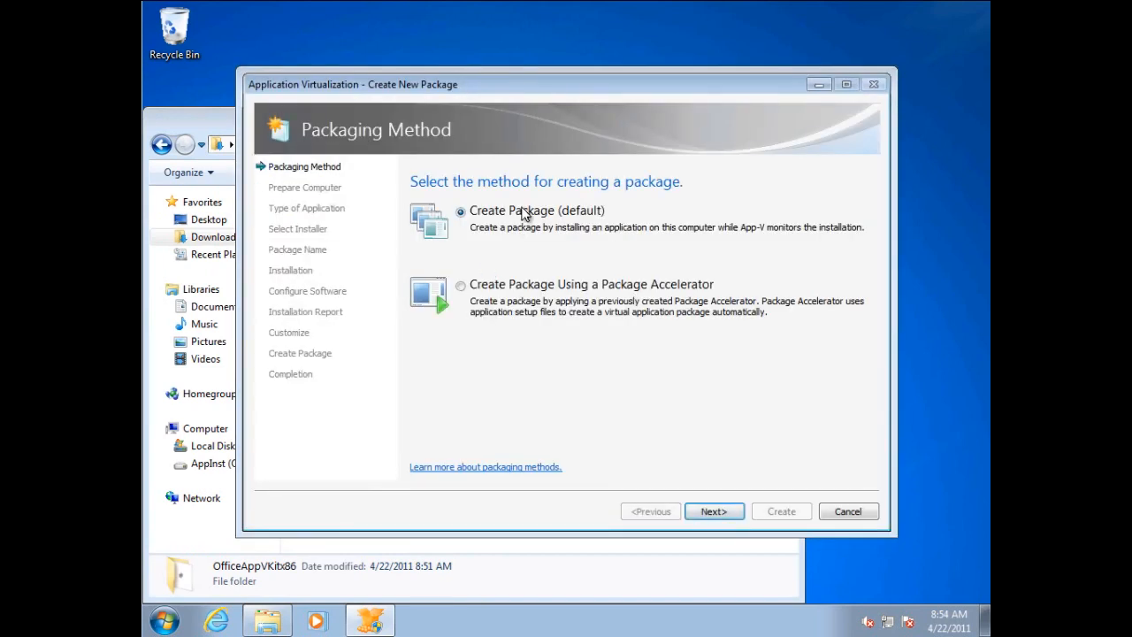
{"action": "left_click", "coordinate": [715, 511]}
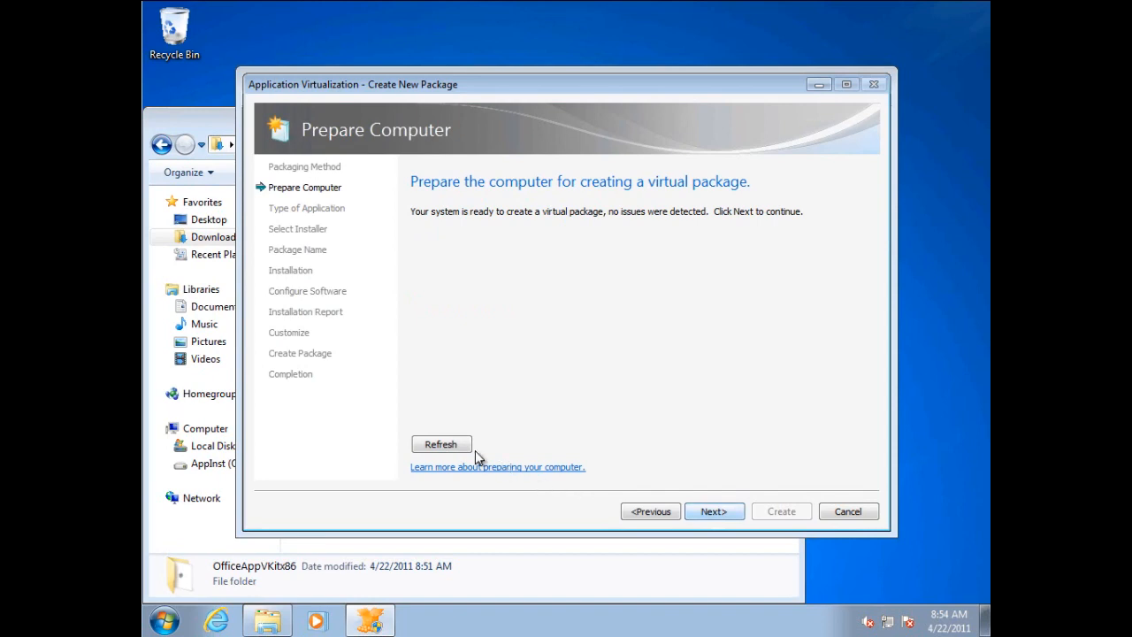
{"action": "left_click", "coordinate": [723, 511]}
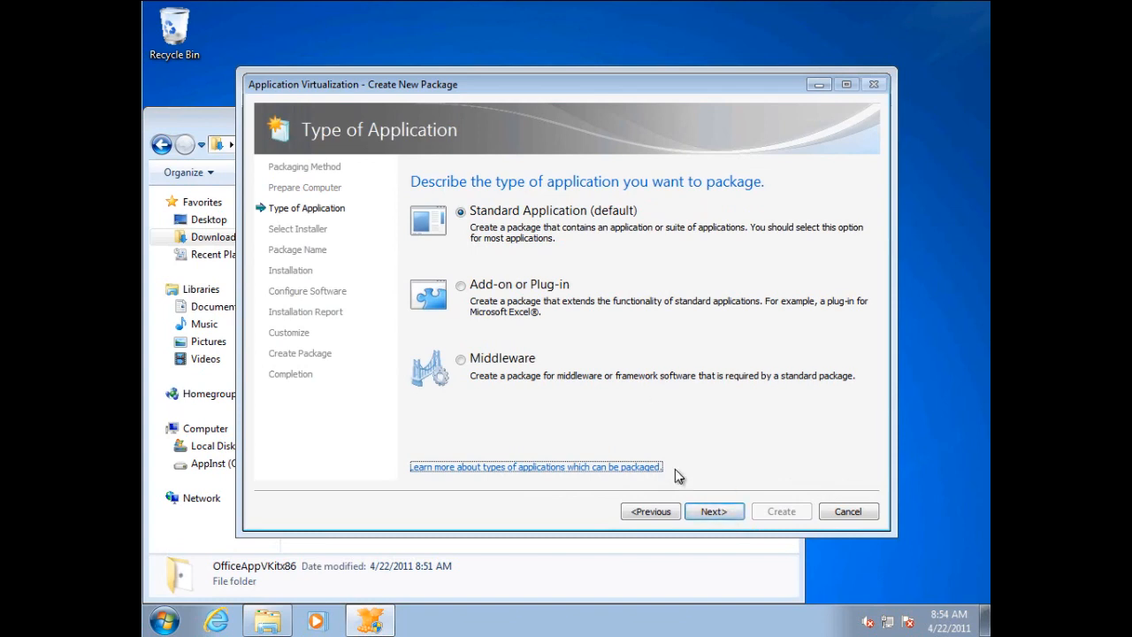
{"action": "left_click", "coordinate": [708, 511]}
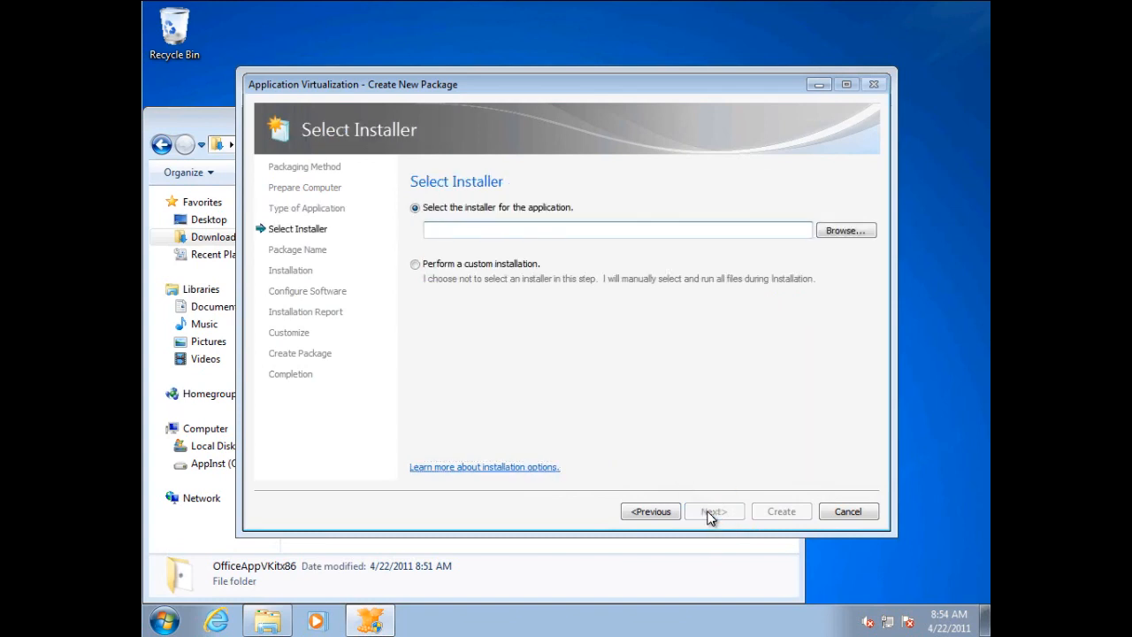
Browse for the application's installer and go to the network share \\savdalbfs01\data.
{"action": "left_click", "coordinate": [845, 231]}
{"action": "left_click", "coordinate": [471, 131]}
{"action": "type", "text": "\\\\savdalbfs01\\data"}
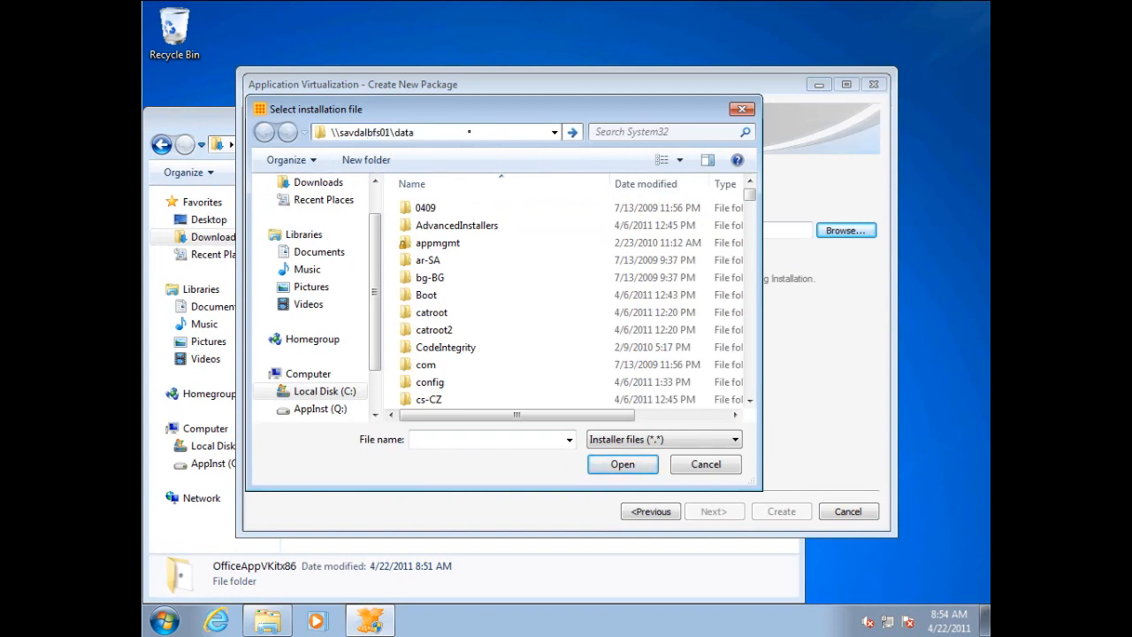
{"action": "key", "text": "Return"}
Connect to the network share by entering the domain account's user name and password.
{"action": "type", "text": "savil"}
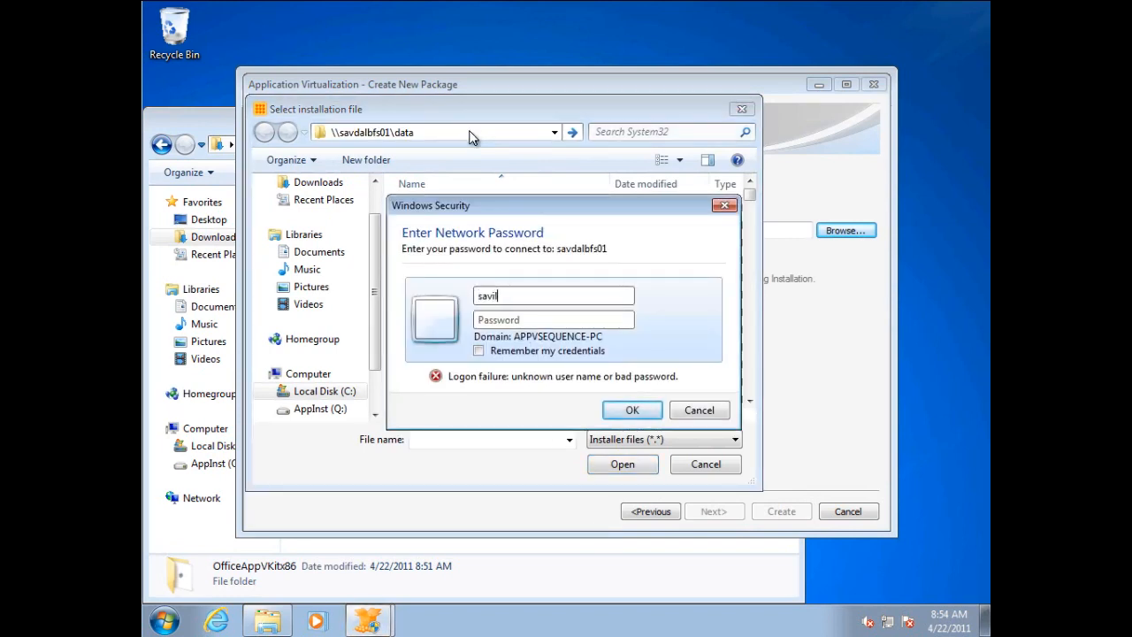
{"action": "type", "text": "ltech\\administrator"}
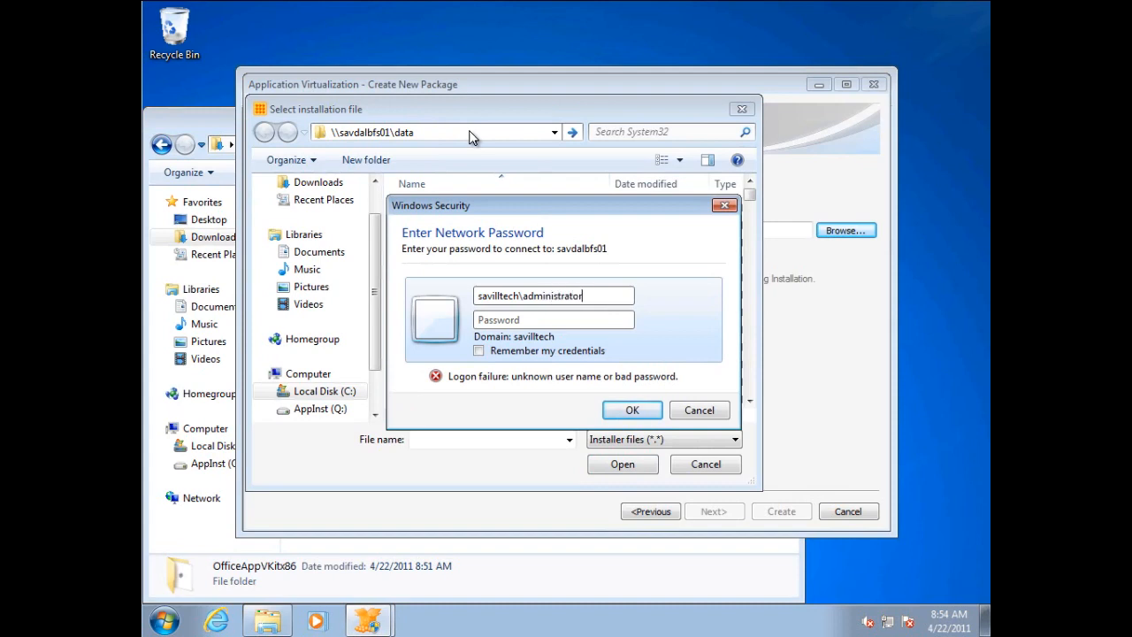
{"action": "type", "text": "******"}
{"action": "key", "text": "Tab"}
{"action": "key", "text": "Return"}
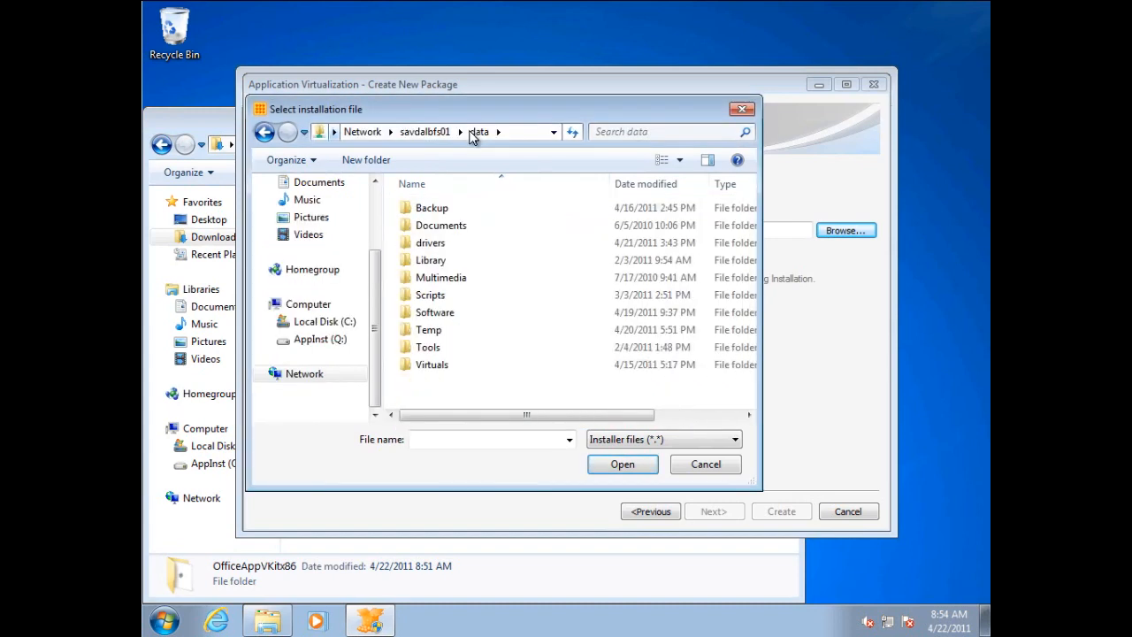
Select the setup file in Software\Office_ProfessionalPlus_2010_VL on the share as the application's installer and continue to package naming.
{"action": "double_click", "coordinate": [437, 313]}
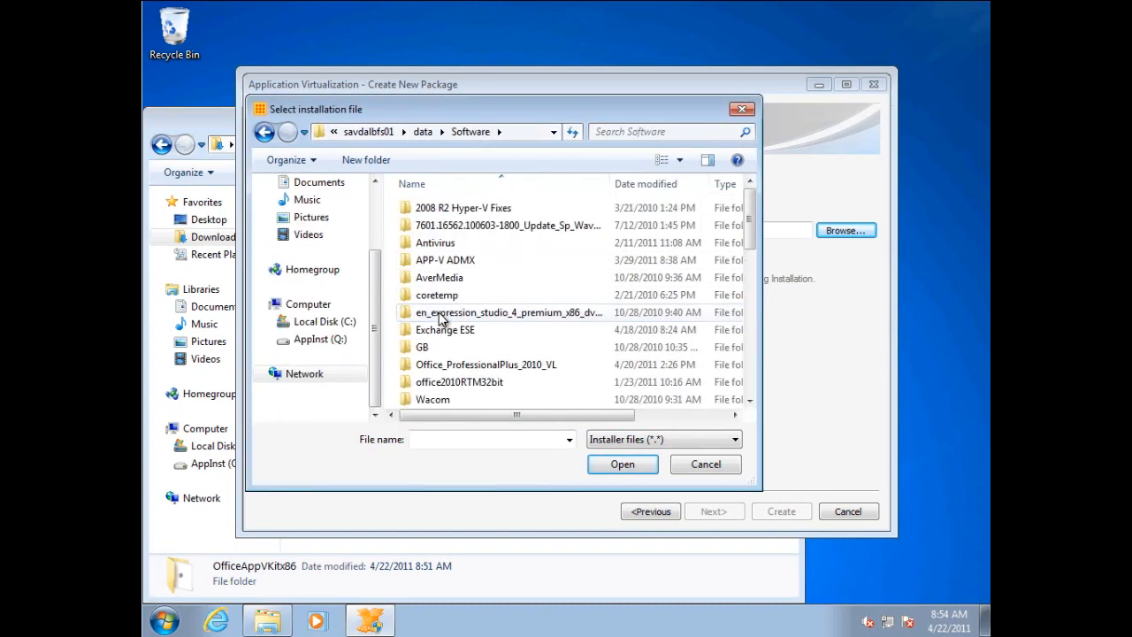
{"action": "double_click", "coordinate": [475, 366]}
{"action": "left_click_drag", "start_coordinate": [751, 281], "coordinate": [751, 409]}
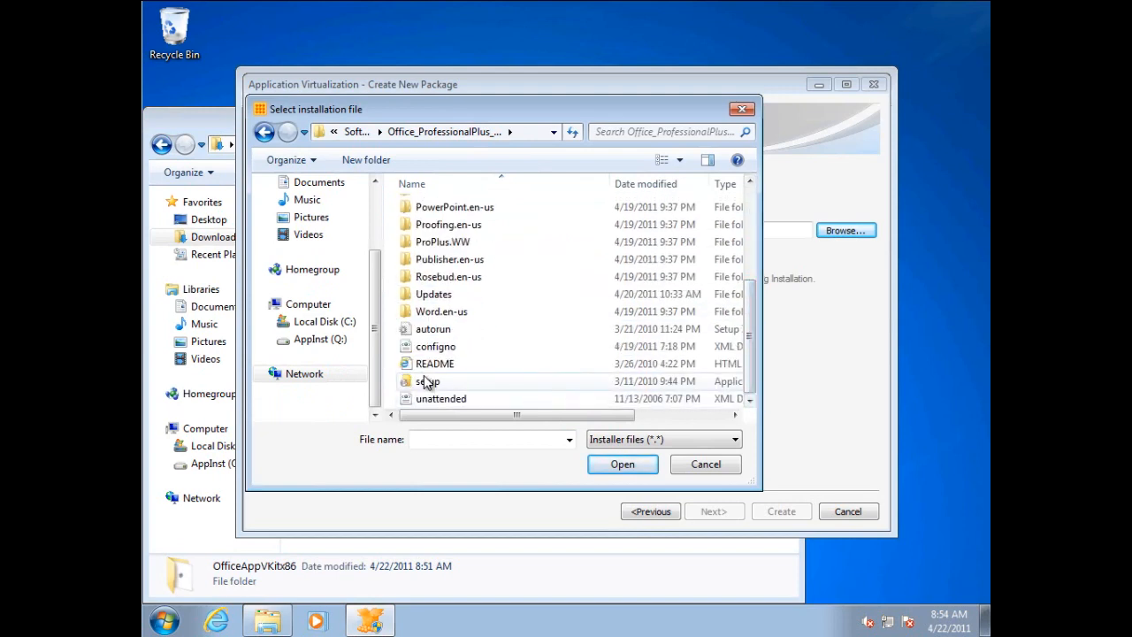
{"action": "left_click", "coordinate": [498, 381]}
{"action": "left_click", "coordinate": [616, 464]}
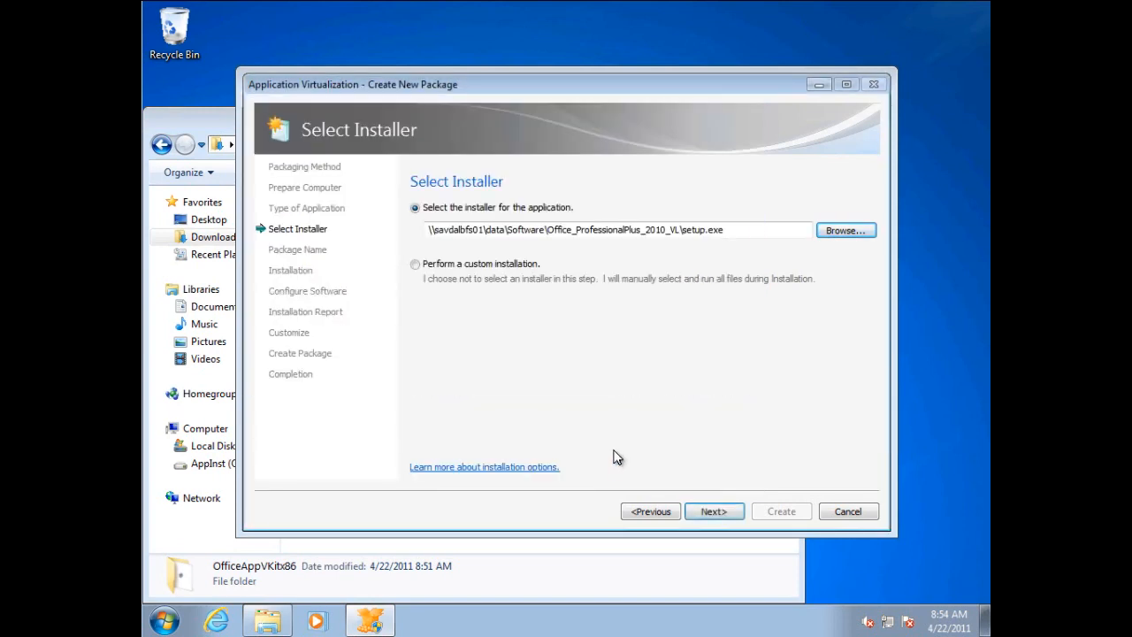
{"action": "left_click", "coordinate": [711, 515]}
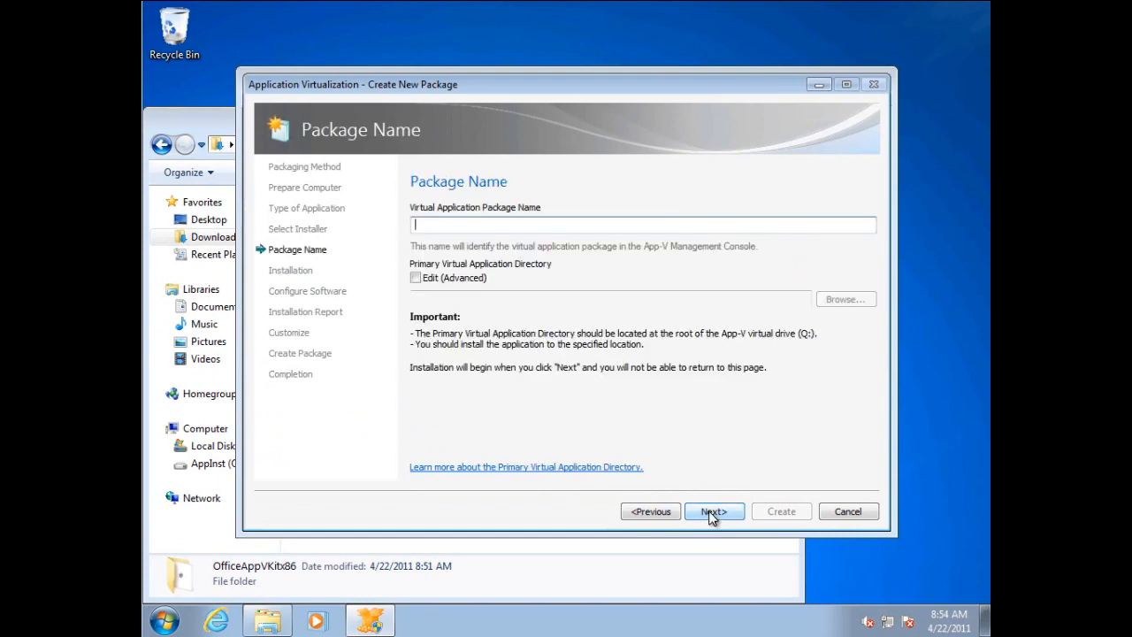
Name the virtual application package MSOffice2010 and allow the Office setup file to run.
{"action": "type", "text": "MSOffice2010"}
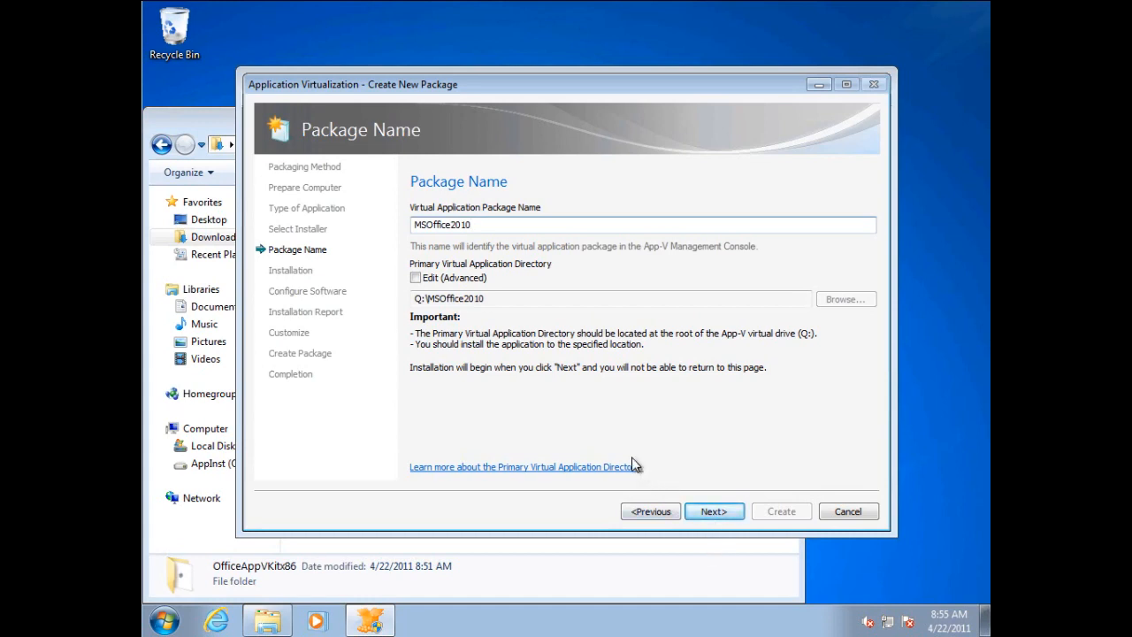
{"action": "left_click", "coordinate": [714, 513]}
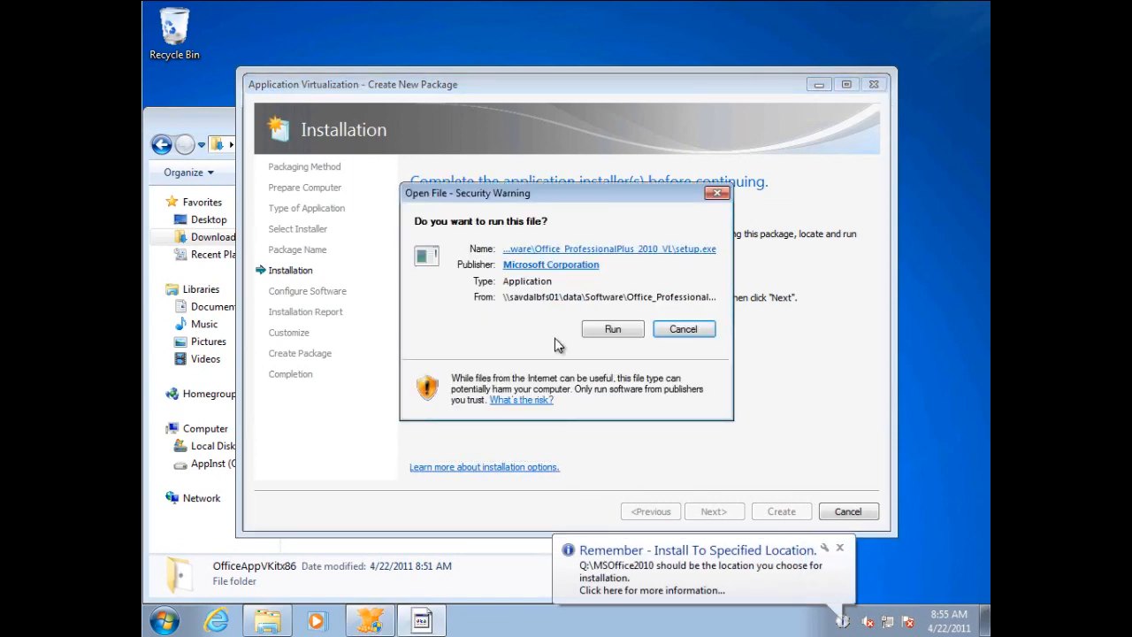
{"action": "left_click", "coordinate": [620, 331]}
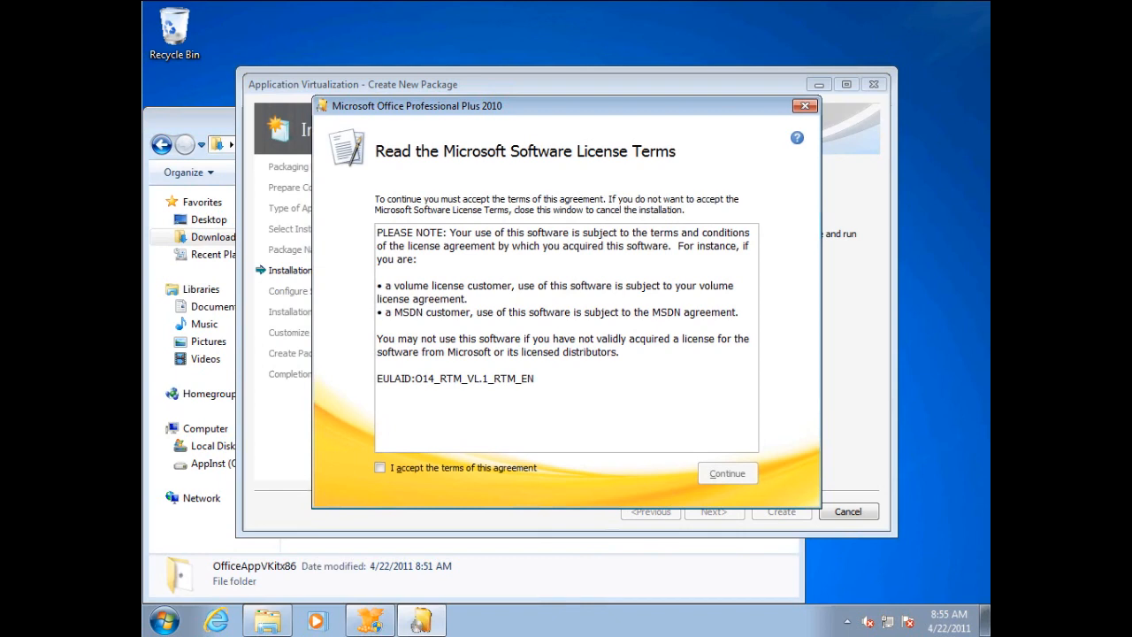
Accept the Microsoft software license terms and choose to customize the Office installation.
{"action": "left_click", "coordinate": [483, 470]}
{"action": "left_click", "coordinate": [721, 475]}
{"action": "left_click", "coordinate": [587, 358]}
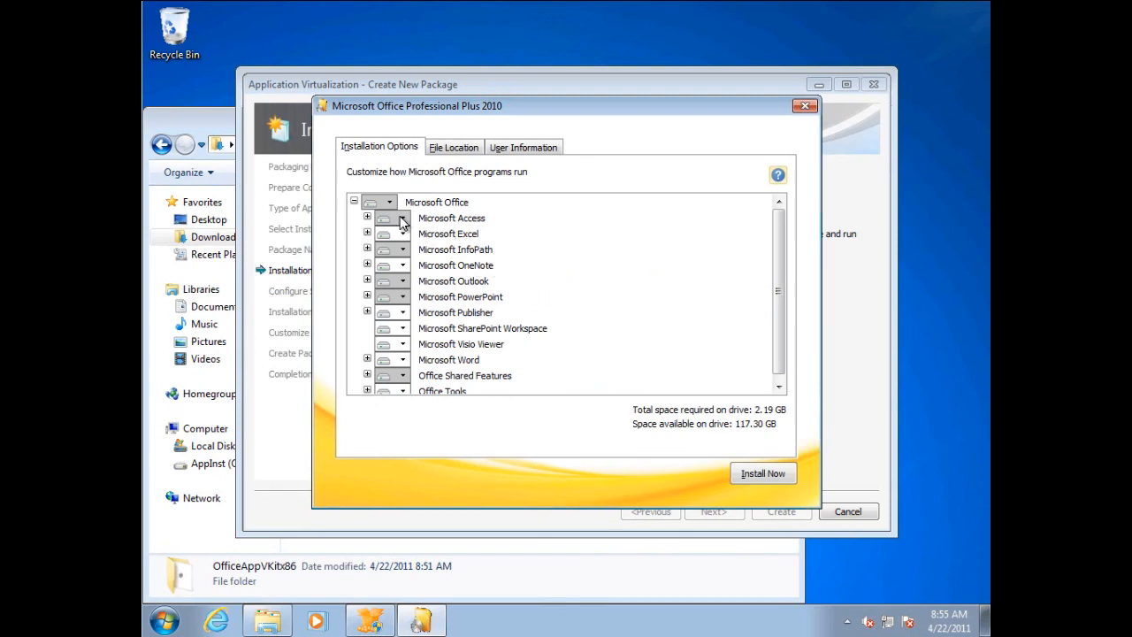
Set Microsoft Access, InfoPath and Outlook to Not Available, and PowerPoint to Run all from My Computer.
{"action": "left_click", "coordinate": [402, 219]}
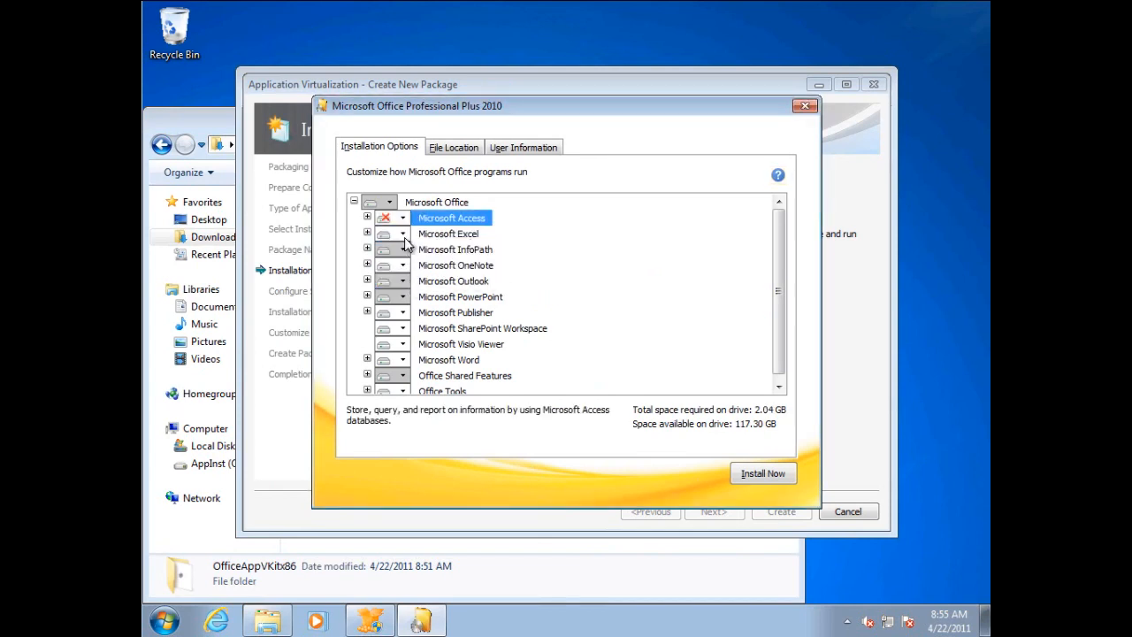
{"action": "left_click", "coordinate": [402, 249]}
{"action": "left_click", "coordinate": [405, 314]}
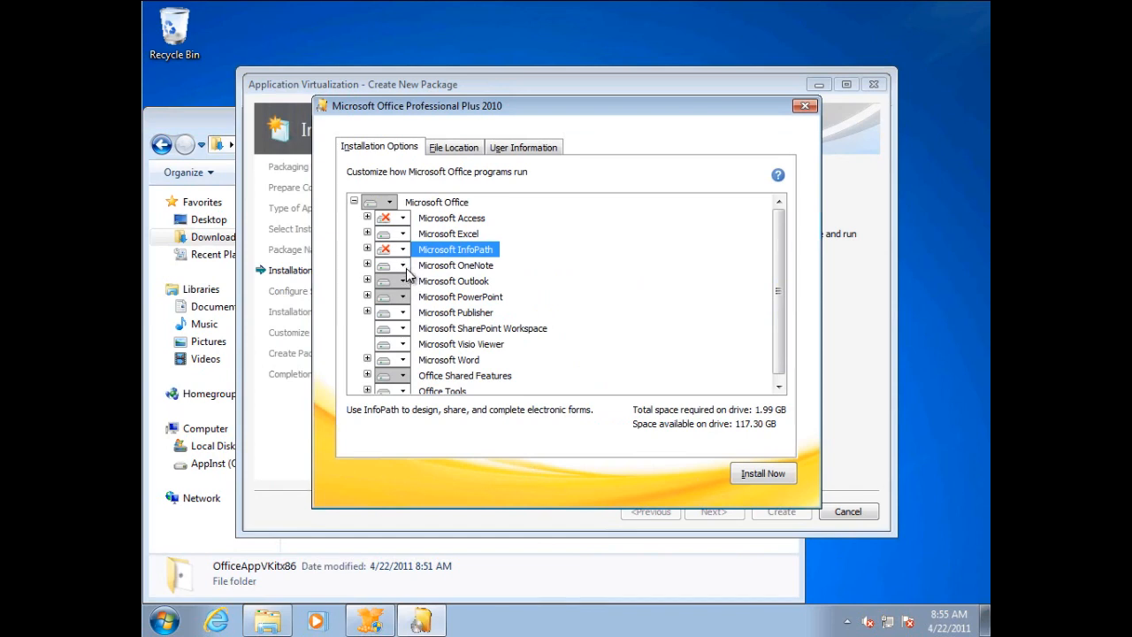
{"action": "left_click", "coordinate": [403, 281]}
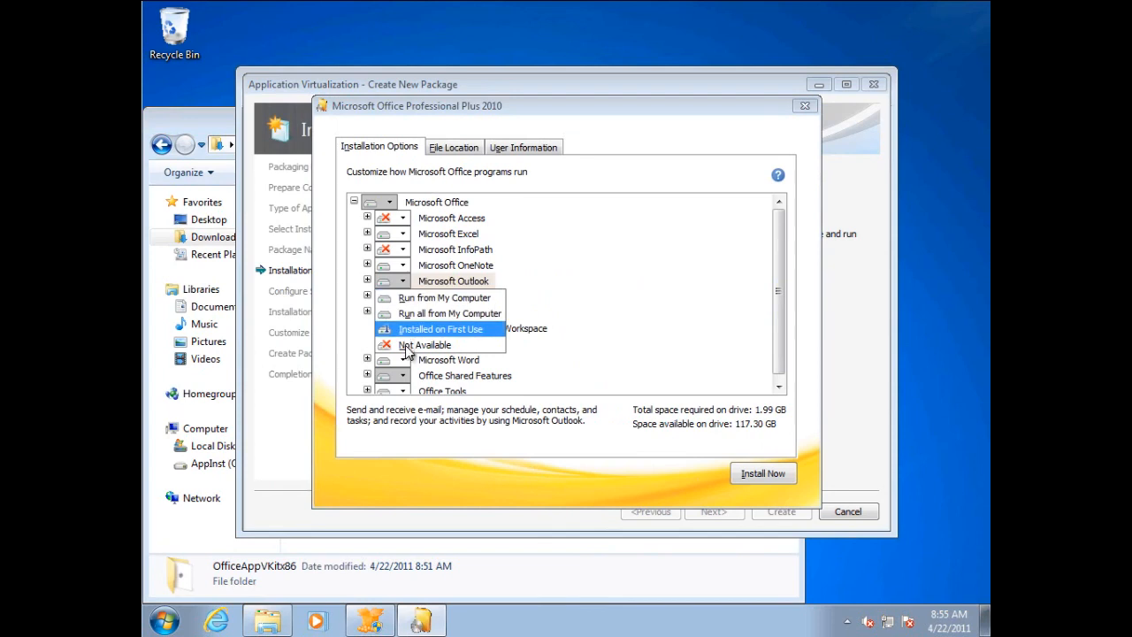
{"action": "left_click", "coordinate": [409, 345]}
{"action": "left_click", "coordinate": [403, 297]}
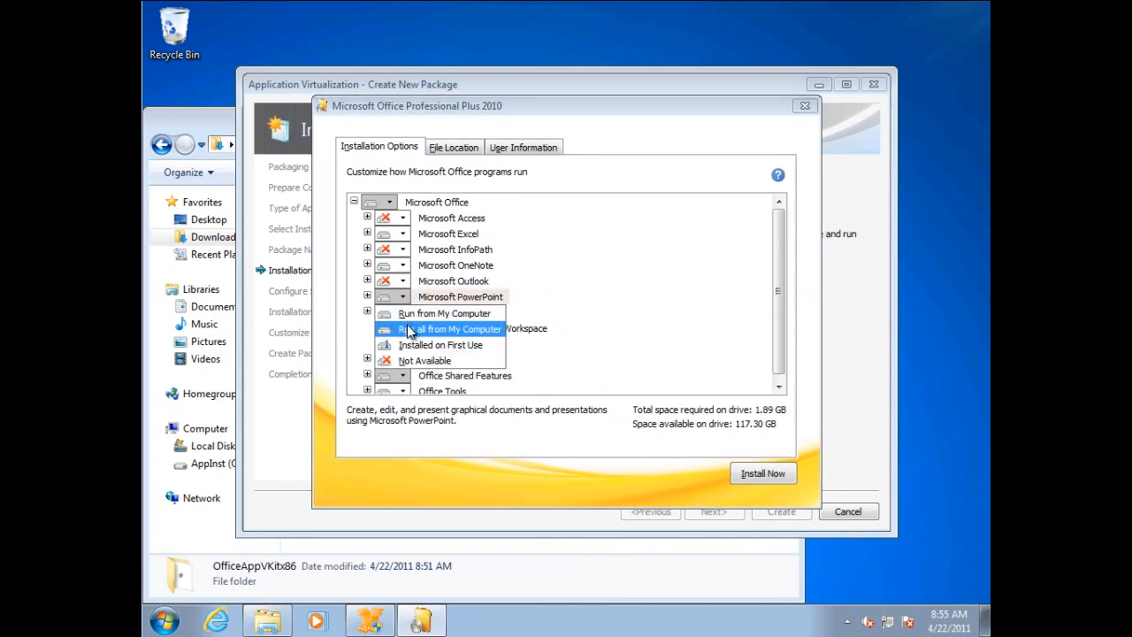
{"action": "left_click", "coordinate": [409, 330]}
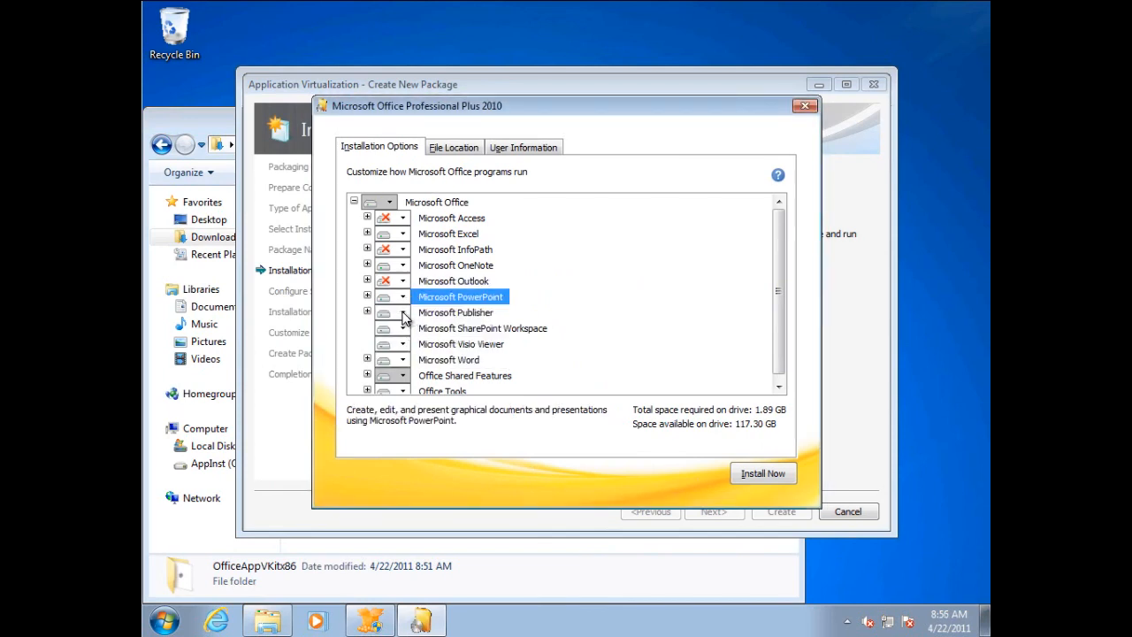
Set Microsoft Publisher, SharePoint Workspace and Visio Viewer to Not Available.
{"action": "left_click", "coordinate": [403, 313]}
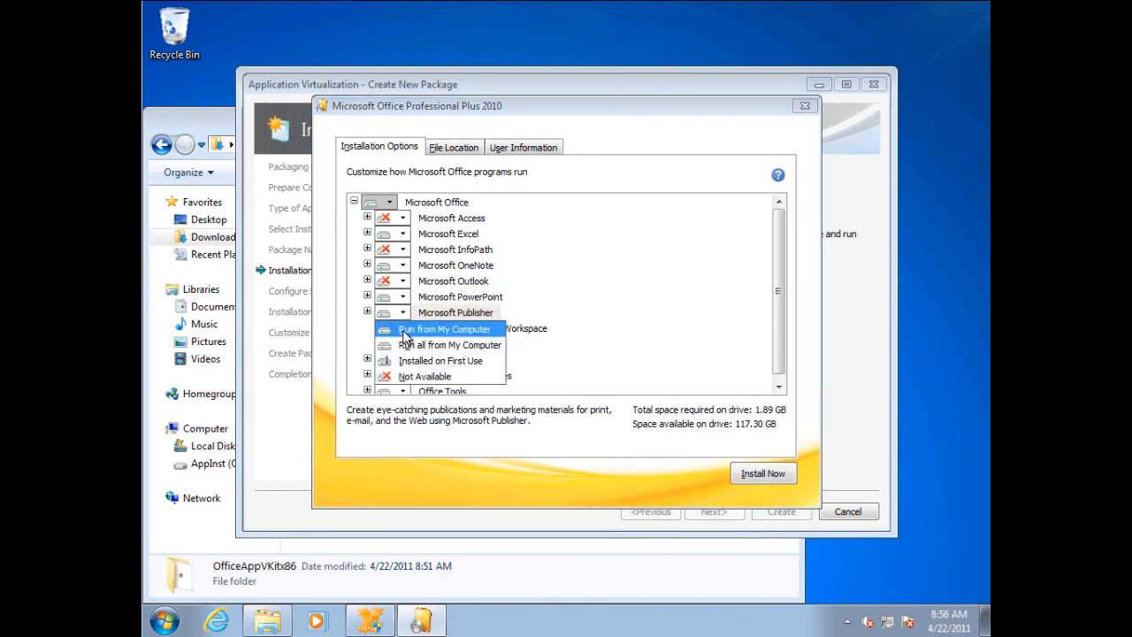
{"action": "left_click", "coordinate": [415, 377]}
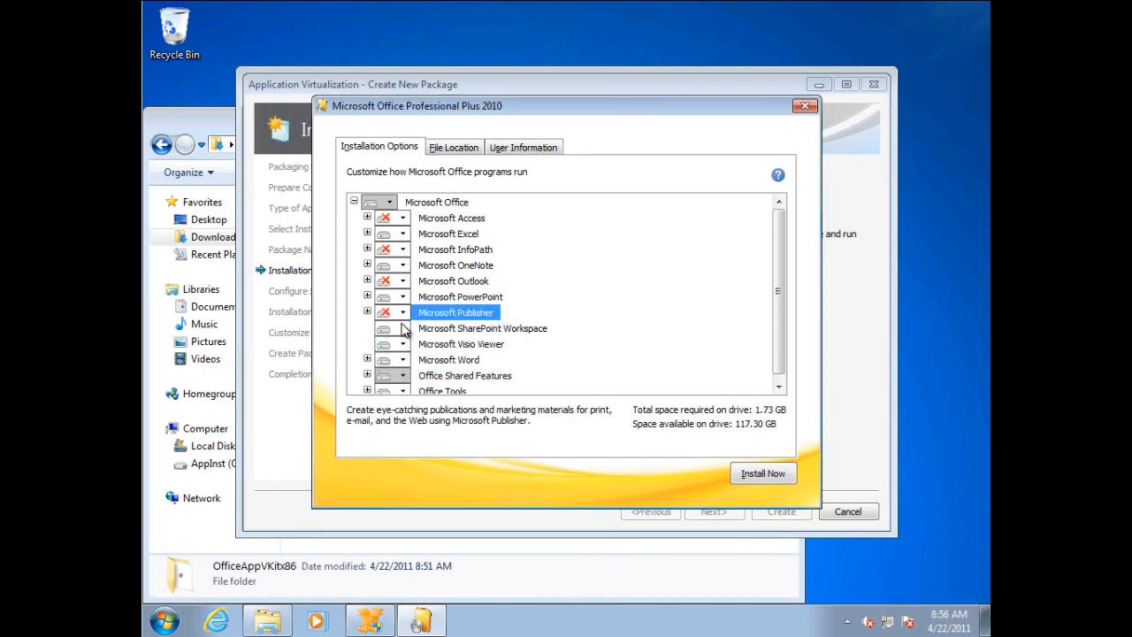
{"action": "left_click", "coordinate": [403, 328]}
{"action": "left_click", "coordinate": [409, 379]}
{"action": "left_click", "coordinate": [403, 344]}
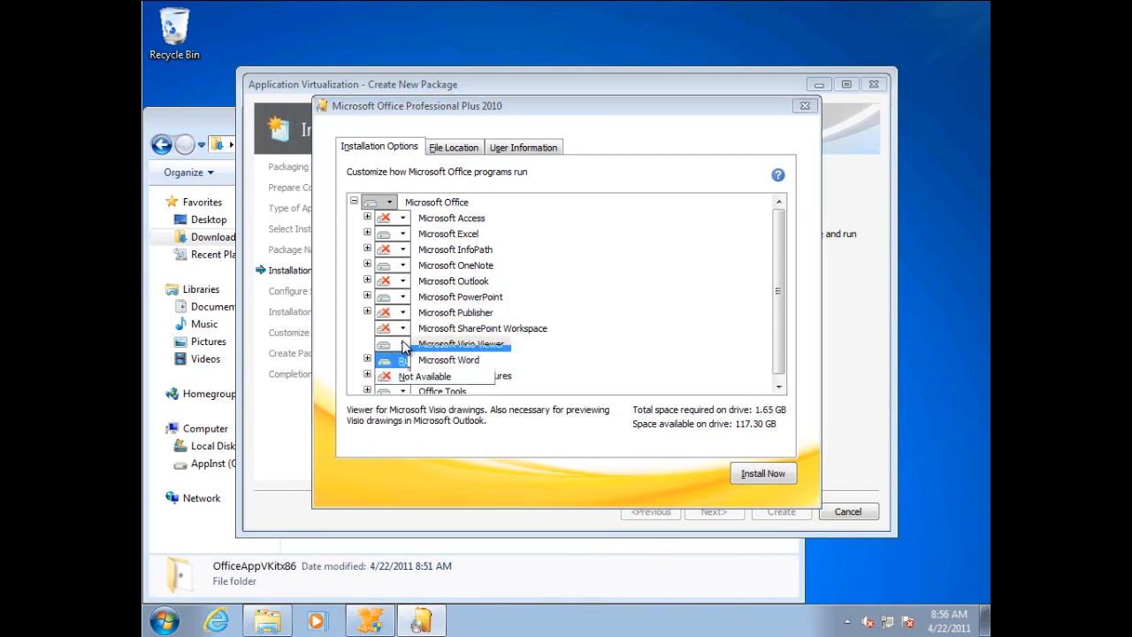
{"action": "left_click", "coordinate": [409, 379]}
Under Office Shared Features, set Digital Certificate for VBA Projects and Business Connectivity Services to Not Available.
{"action": "left_click", "coordinate": [403, 376]}
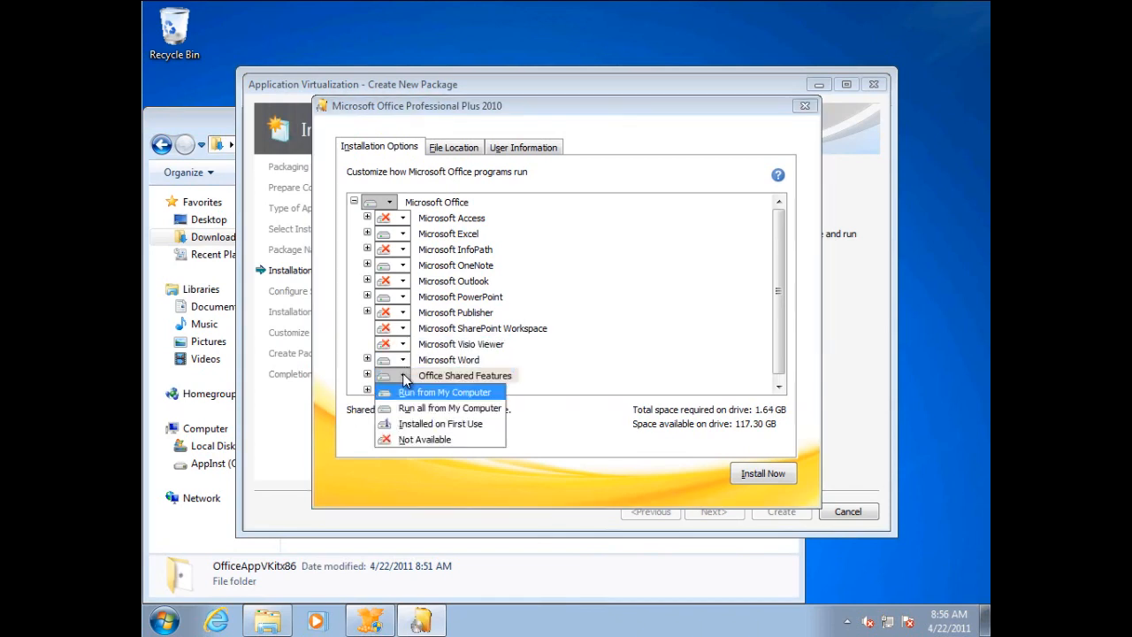
{"action": "left_click", "coordinate": [780, 304]}
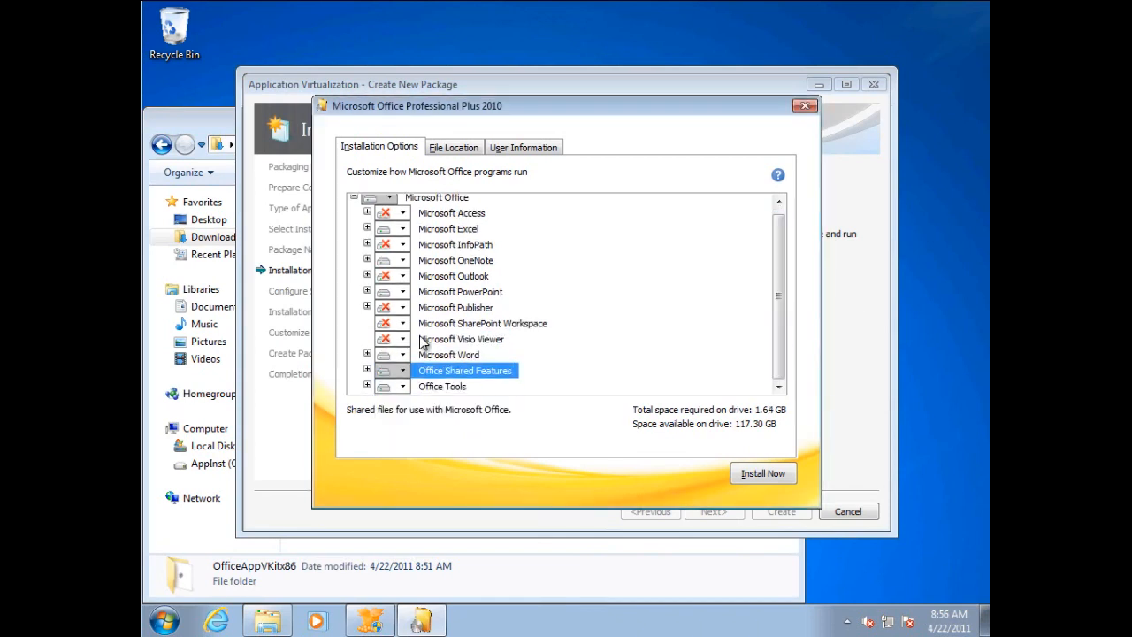
{"action": "left_click", "coordinate": [368, 372]}
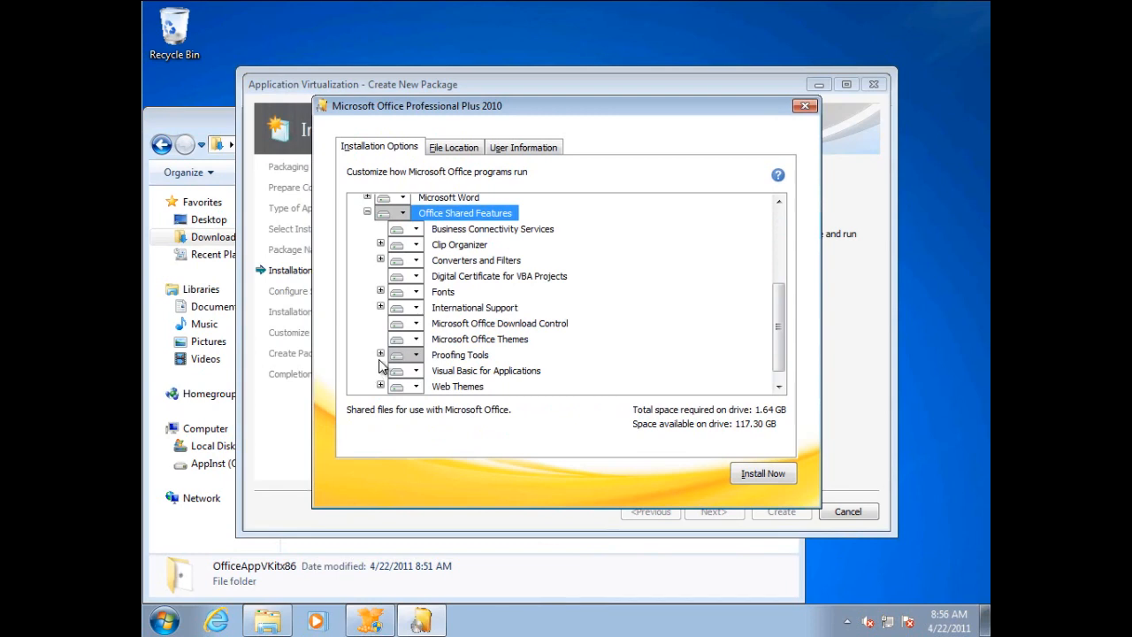
{"action": "left_click", "coordinate": [379, 348]}
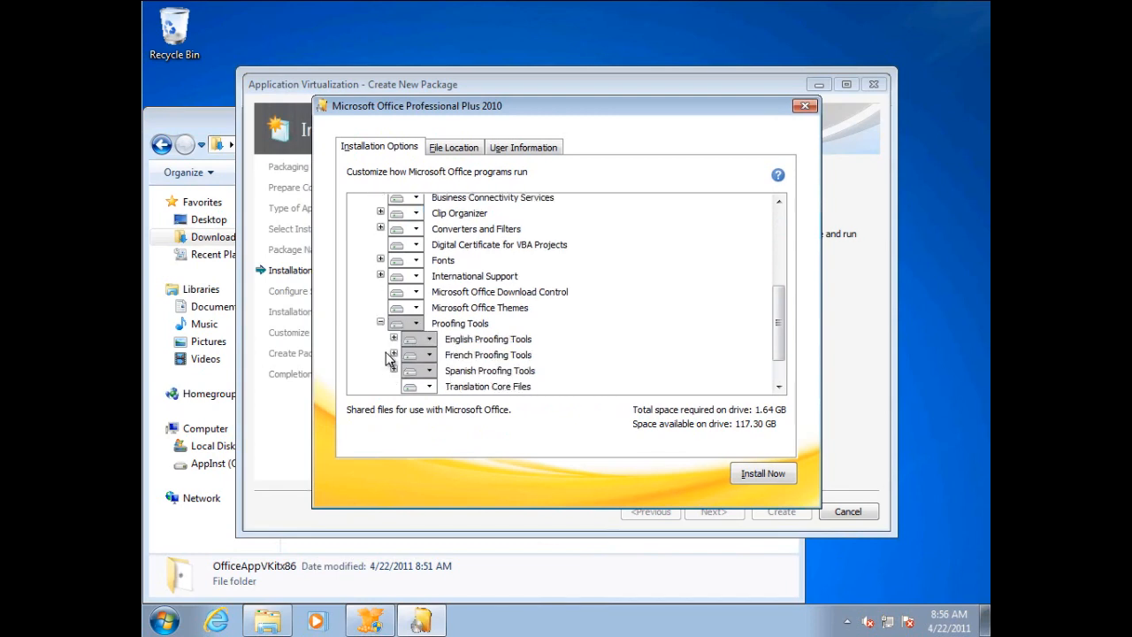
{"action": "left_click", "coordinate": [416, 246]}
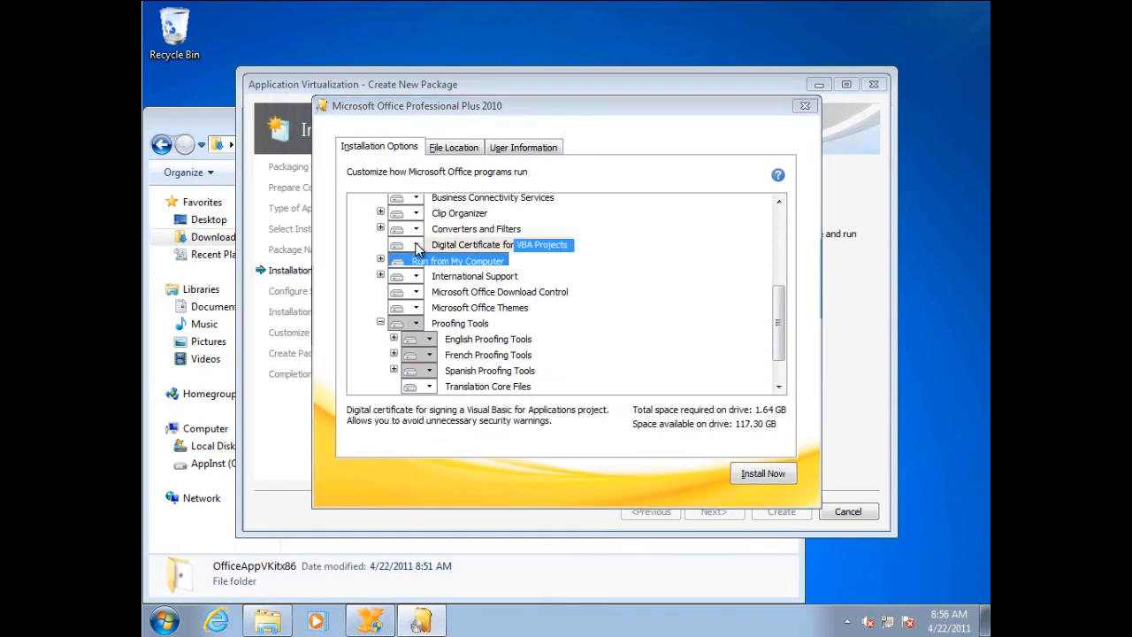
{"action": "left_click", "coordinate": [421, 292]}
{"action": "left_click", "coordinate": [417, 198]}
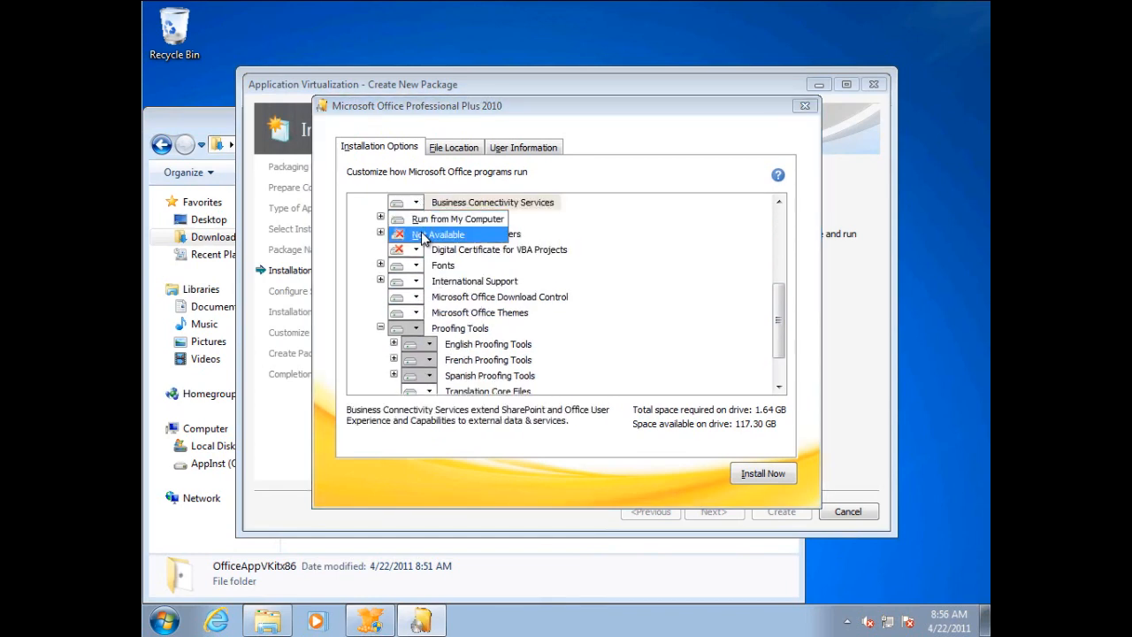
{"action": "left_click", "coordinate": [425, 238]}
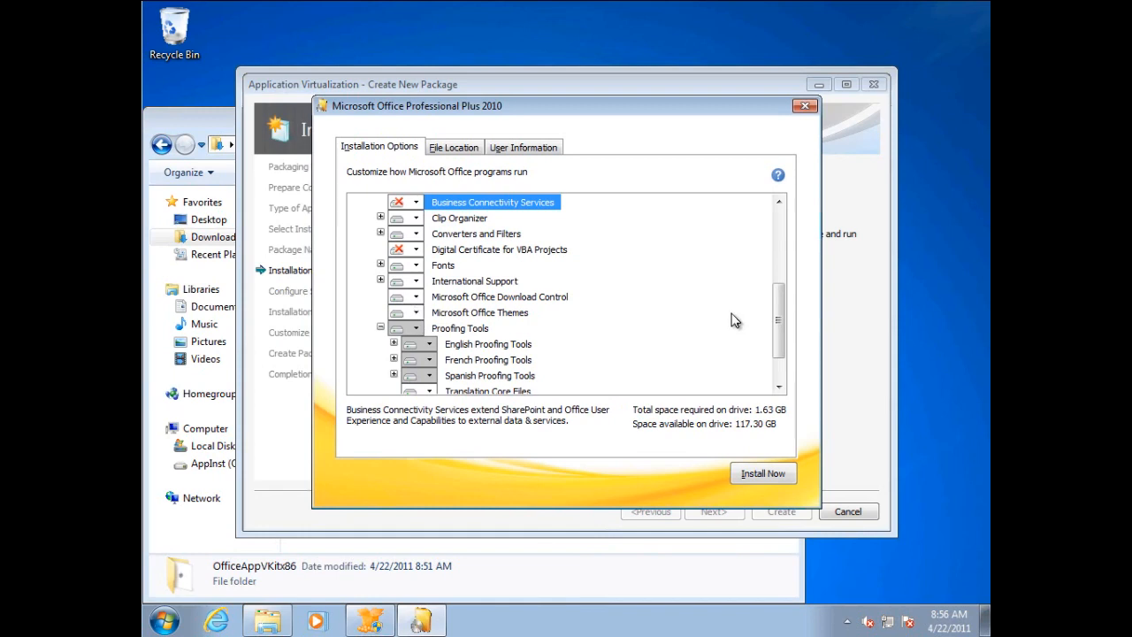
Set the French and Spanish Proofing Tools to Not Available and check the components of the English Proofing Tools.
{"action": "left_click_drag", "start_coordinate": [781, 322], "coordinate": [778, 369]}
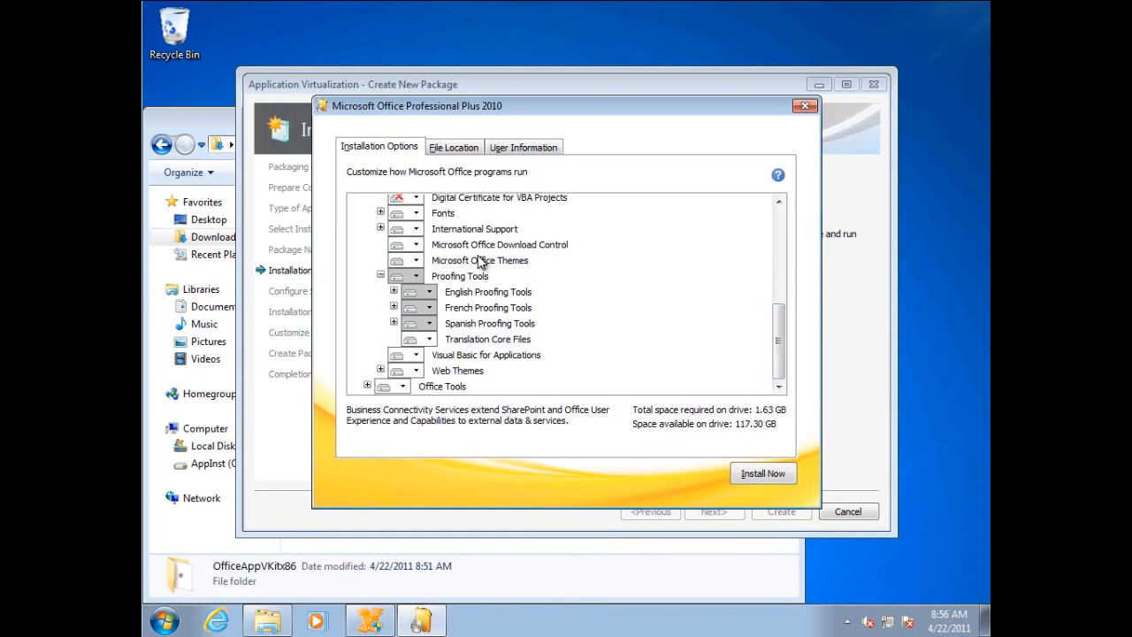
{"action": "left_click", "coordinate": [429, 306]}
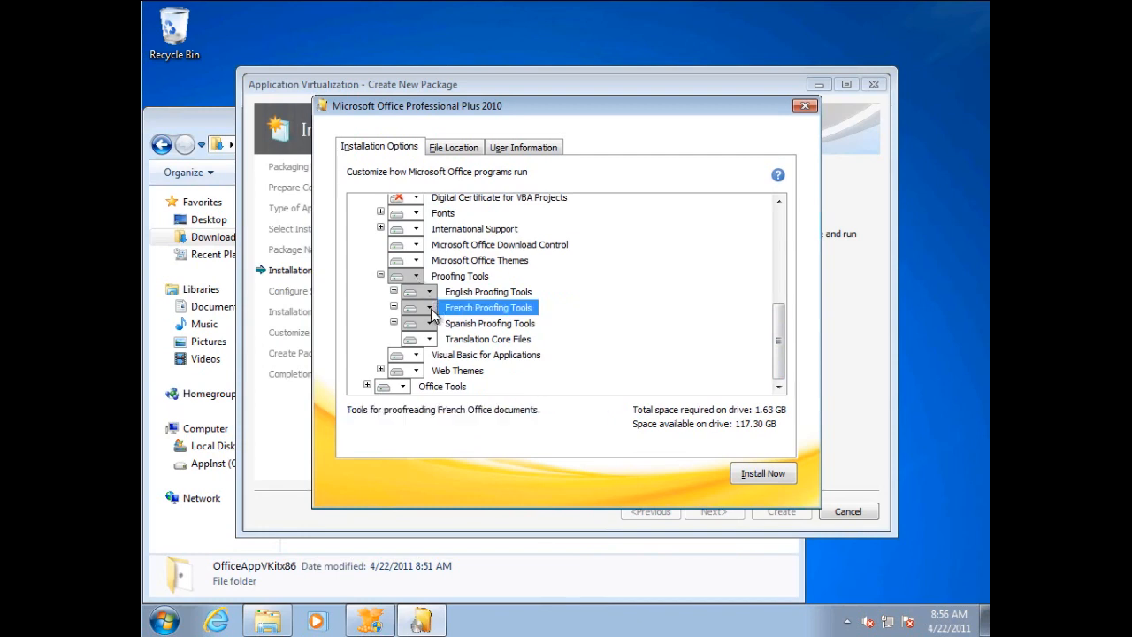
{"action": "left_click", "coordinate": [416, 370]}
{"action": "left_click", "coordinate": [430, 323]}
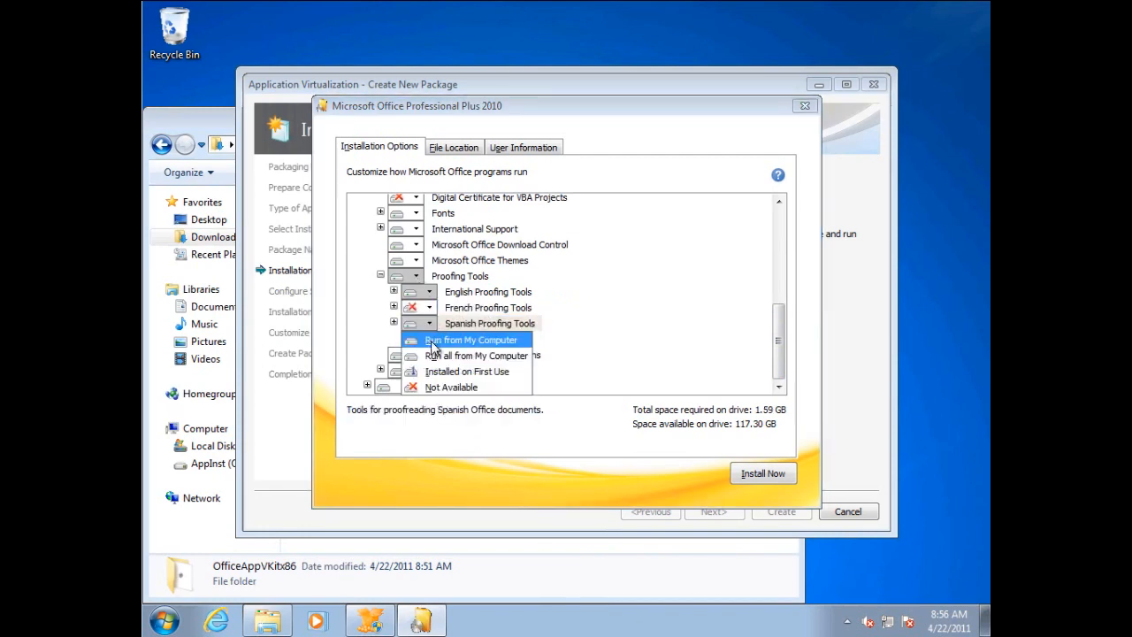
{"action": "left_click", "coordinate": [440, 386]}
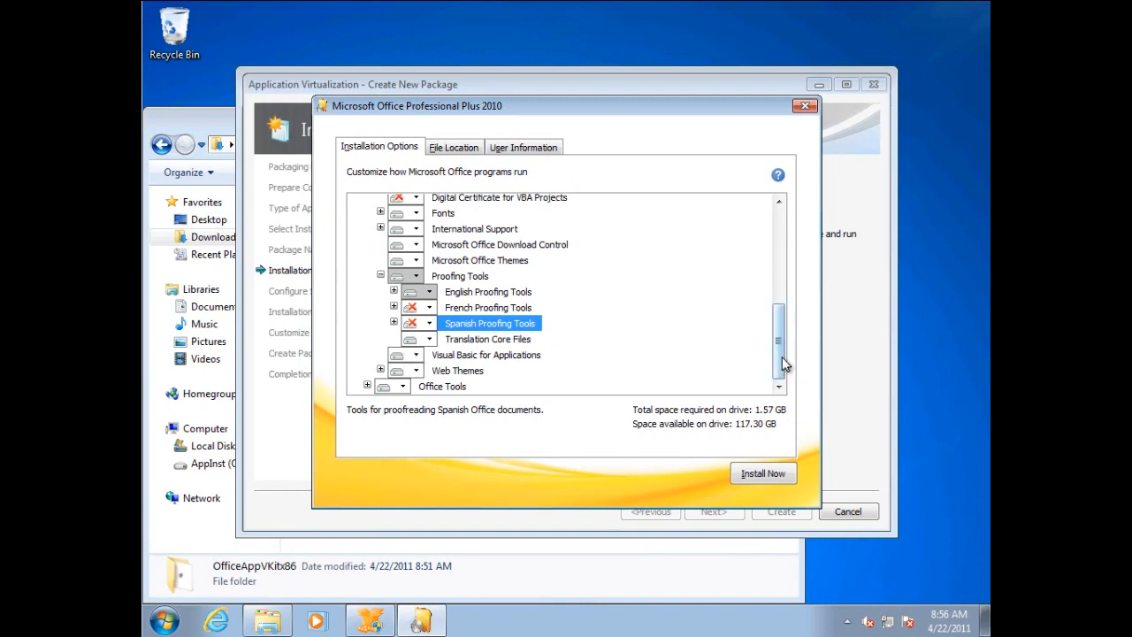
{"action": "left_click", "coordinate": [394, 292]}
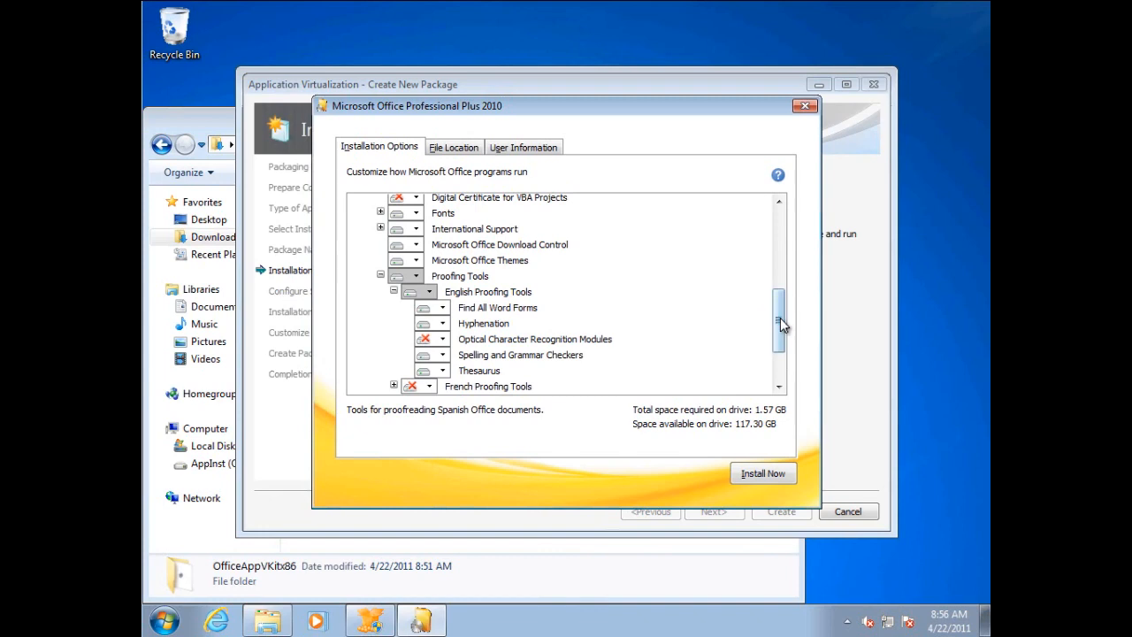
{"action": "scroll", "coordinate": [778, 314], "scroll_direction": "up", "scroll_amount": 7}
Set the Office installation's file location to Q:\MSOffice2010.
{"action": "left_click", "coordinate": [456, 149]}
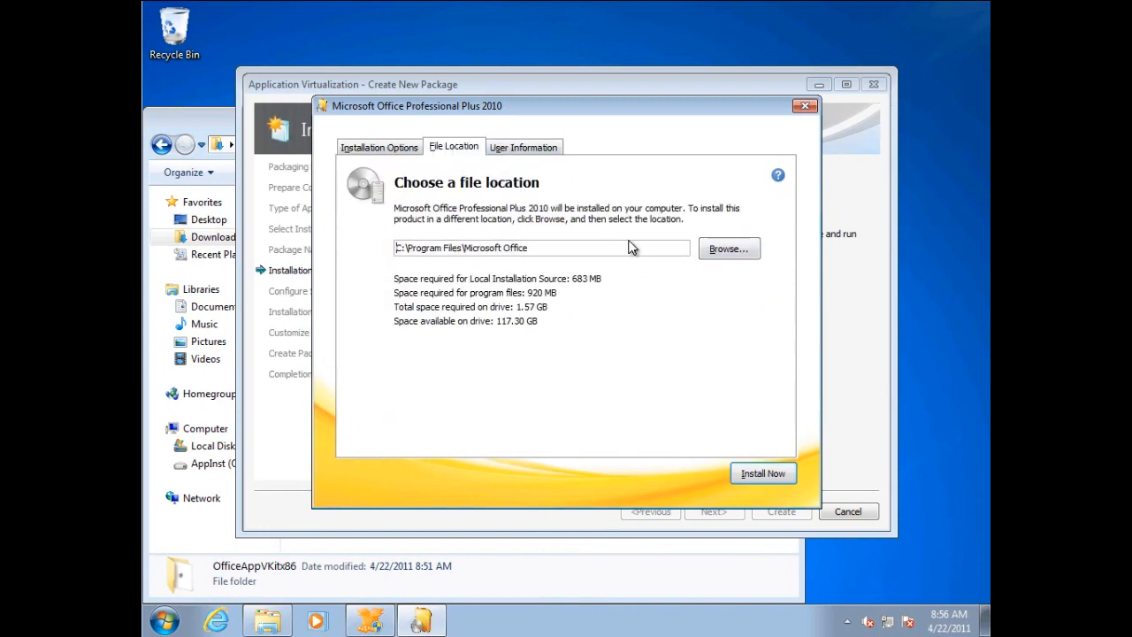
{"action": "left_click", "coordinate": [729, 251]}
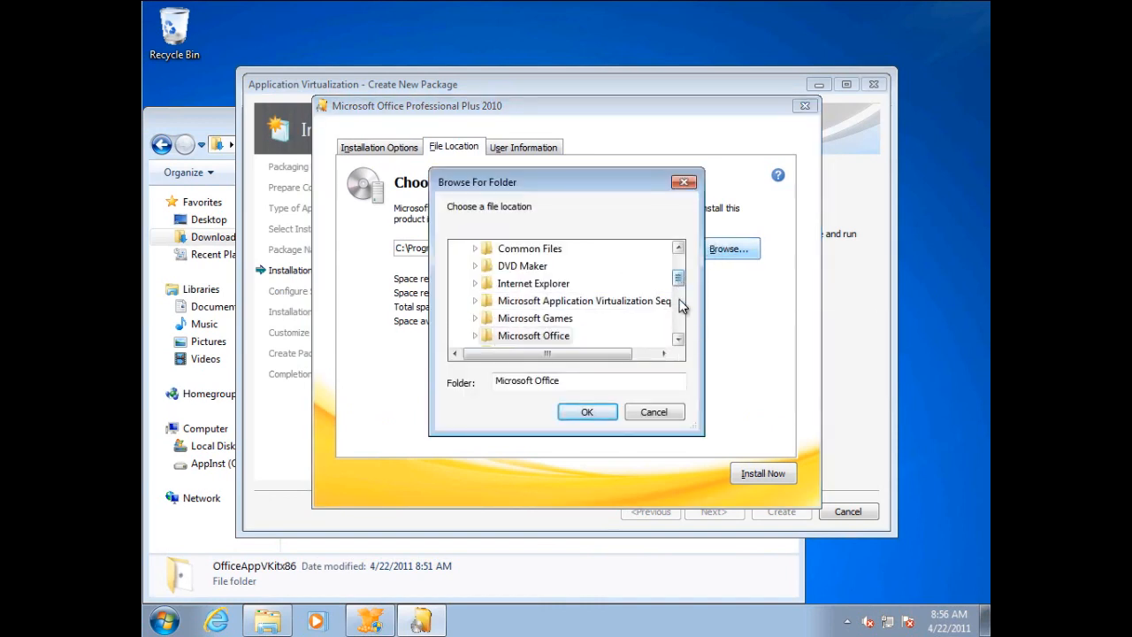
{"action": "left_click_drag", "start_coordinate": [677, 280], "coordinate": [678, 341]}
{"action": "left_click", "coordinate": [459, 337]}
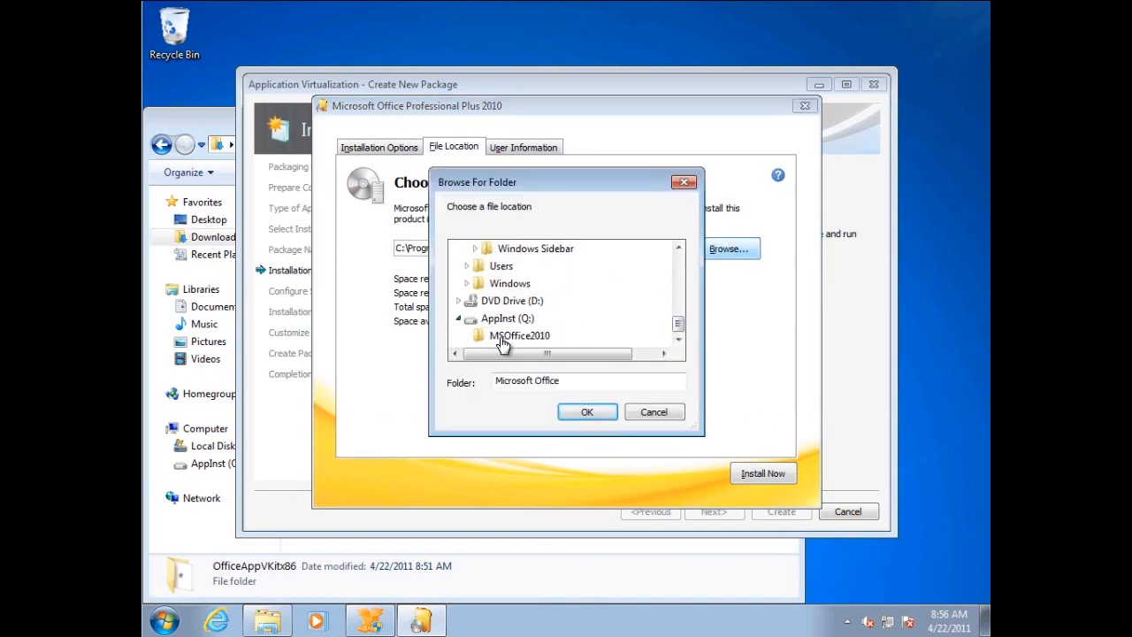
{"action": "left_click", "coordinate": [506, 341]}
{"action": "left_click", "coordinate": [588, 412]}
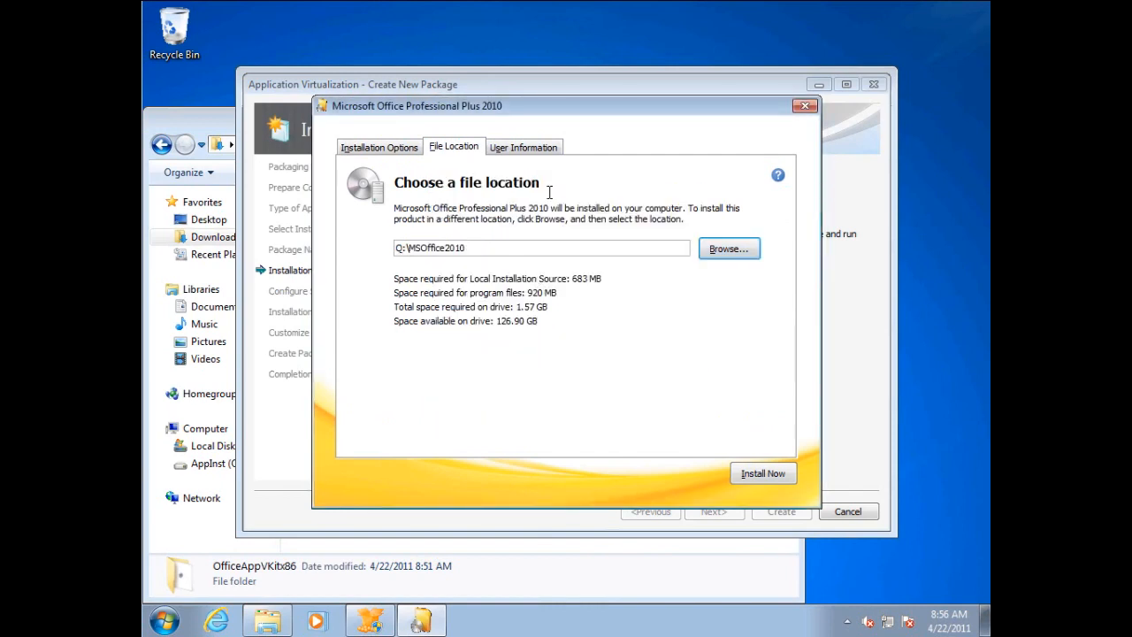
Review the user information and installation options, and start installing Office.
{"action": "left_click", "coordinate": [525, 149]}
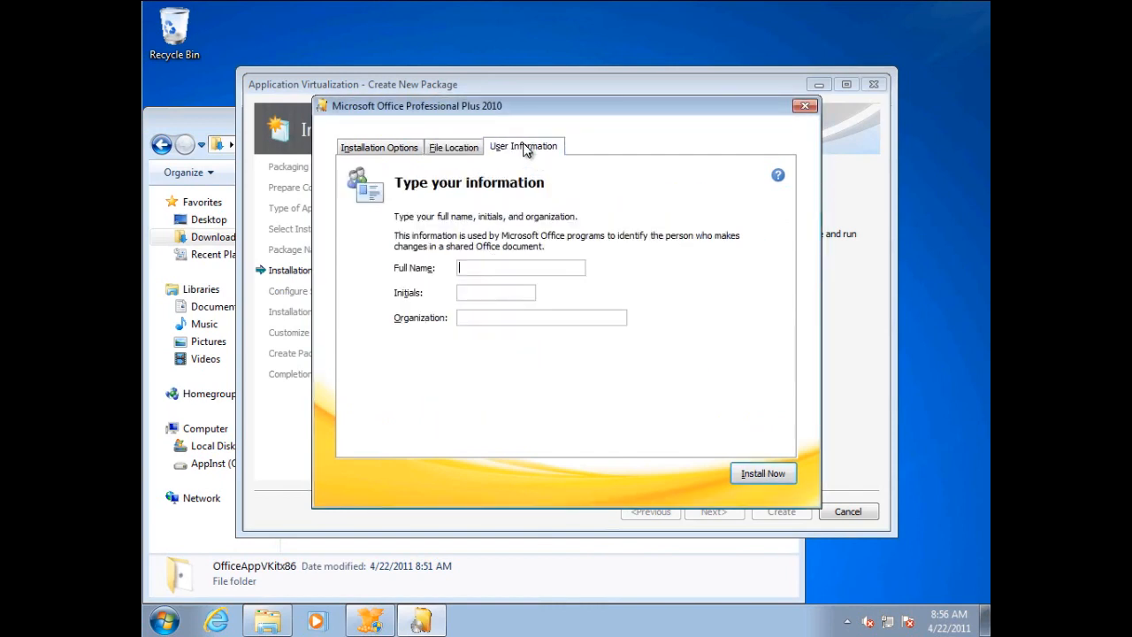
{"action": "left_click", "coordinate": [406, 150]}
{"action": "left_click", "coordinate": [758, 474]}
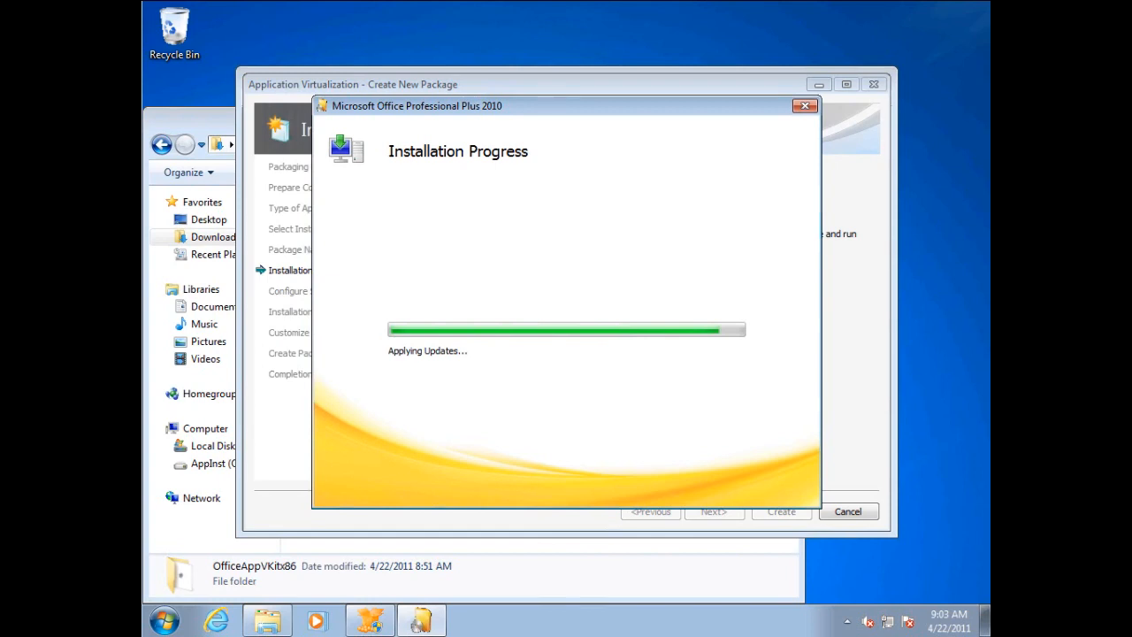
Examine the update files in the Updates folder of Office_ProfessionalPlus_2010_VL, under Software on the network data share.
{"action": "left_click", "coordinate": [220, 125]}
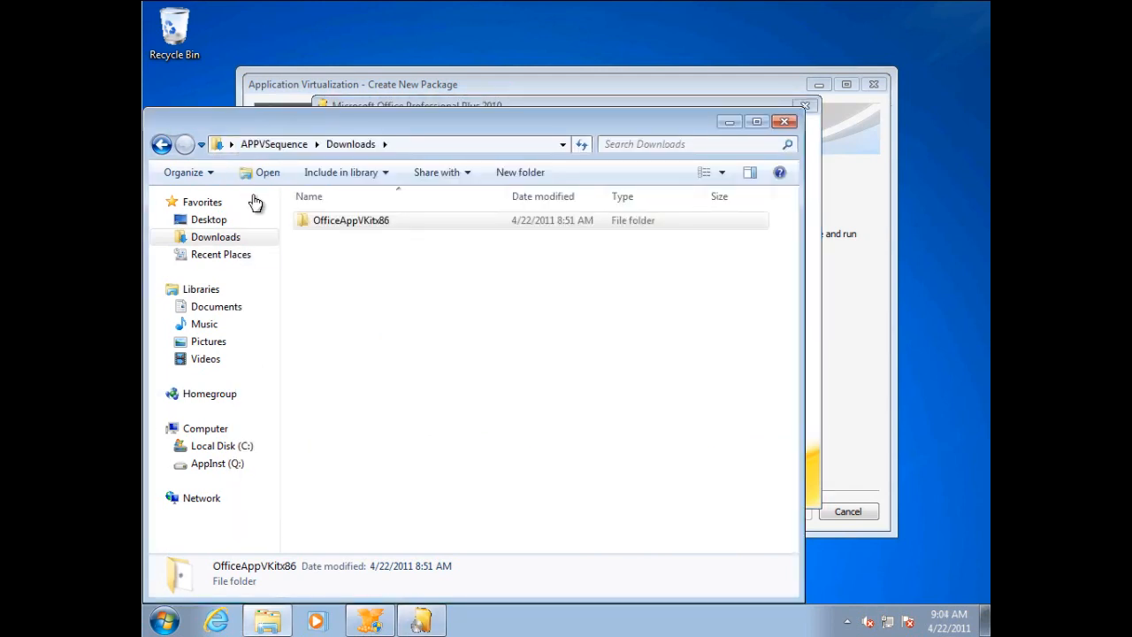
{"action": "left_click", "coordinate": [162, 146]}
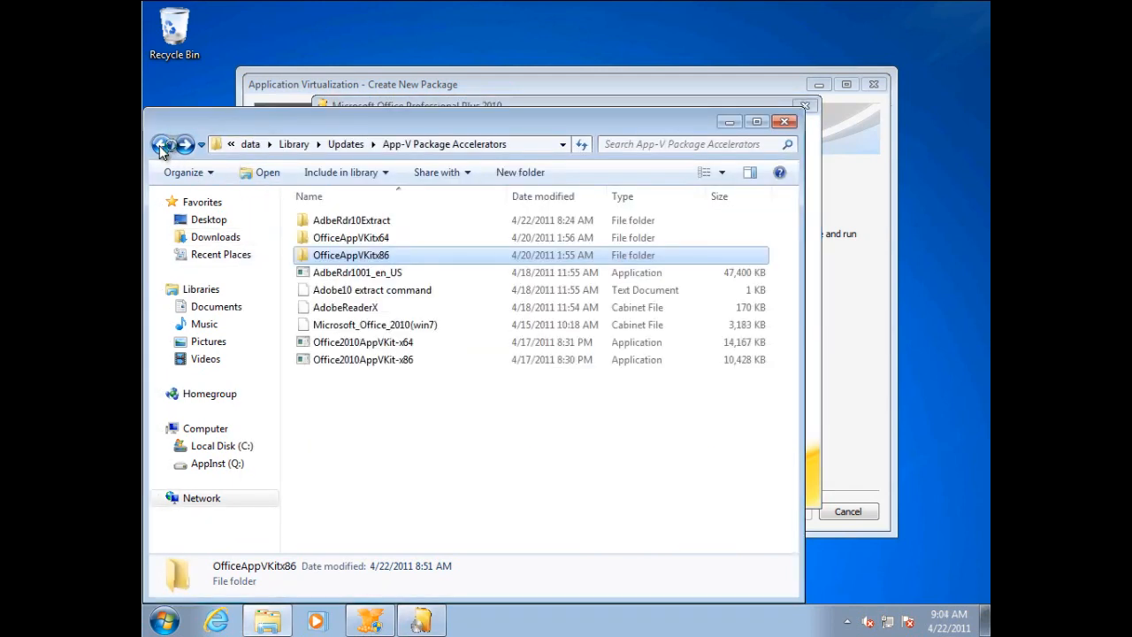
{"action": "left_click", "coordinate": [296, 145]}
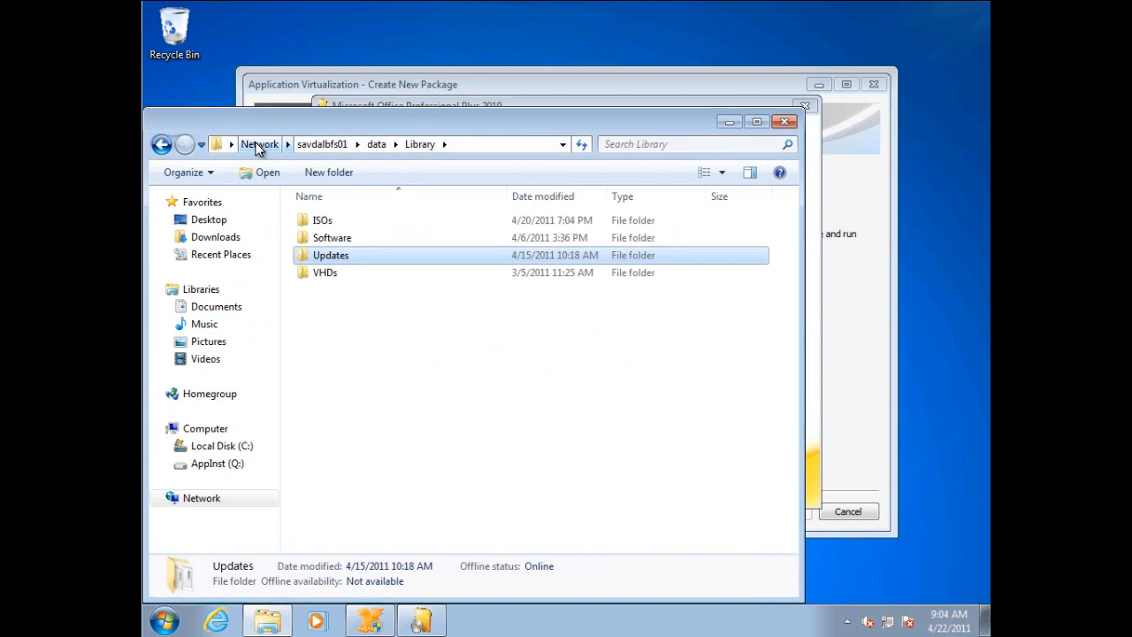
{"action": "left_click", "coordinate": [376, 144]}
{"action": "double_click", "coordinate": [352, 327]}
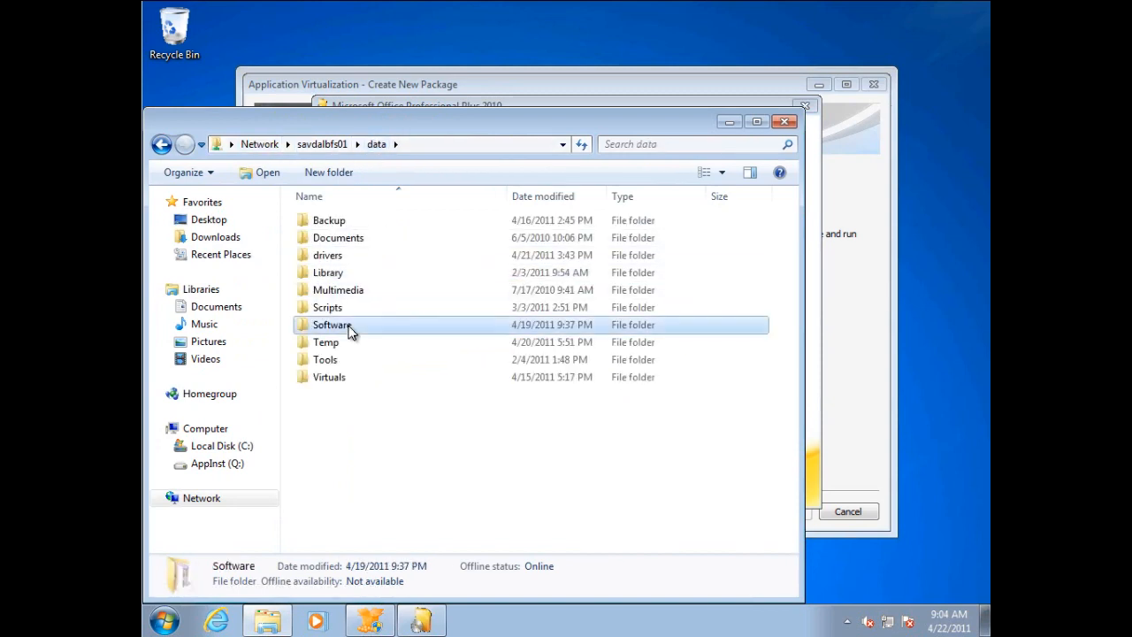
{"action": "double_click", "coordinate": [379, 376]}
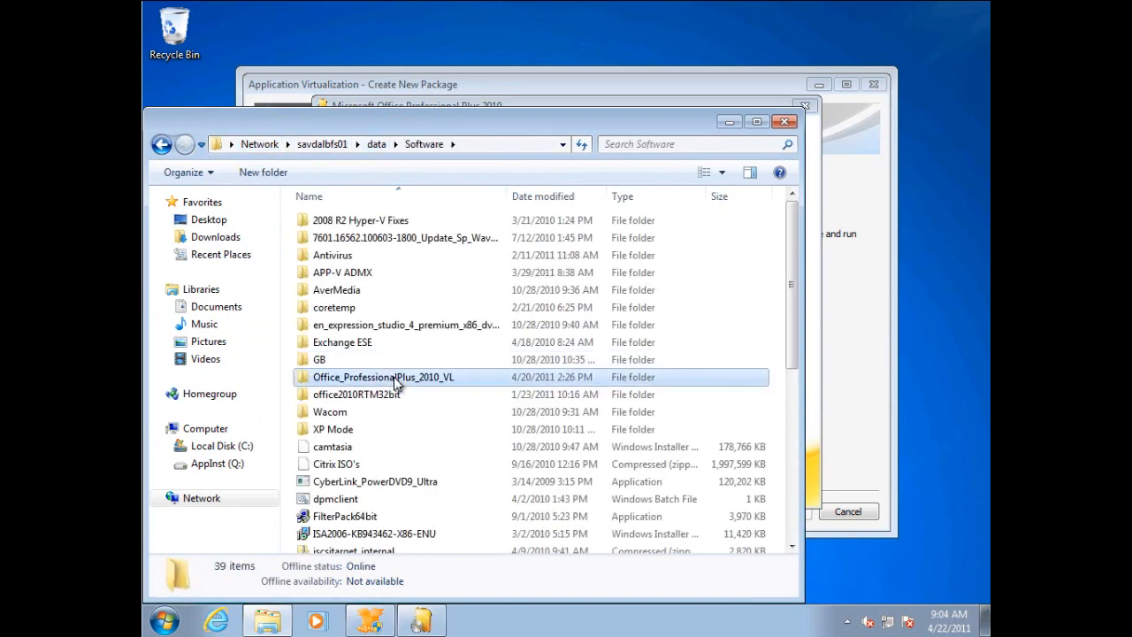
{"action": "double_click", "coordinate": [332, 482]}
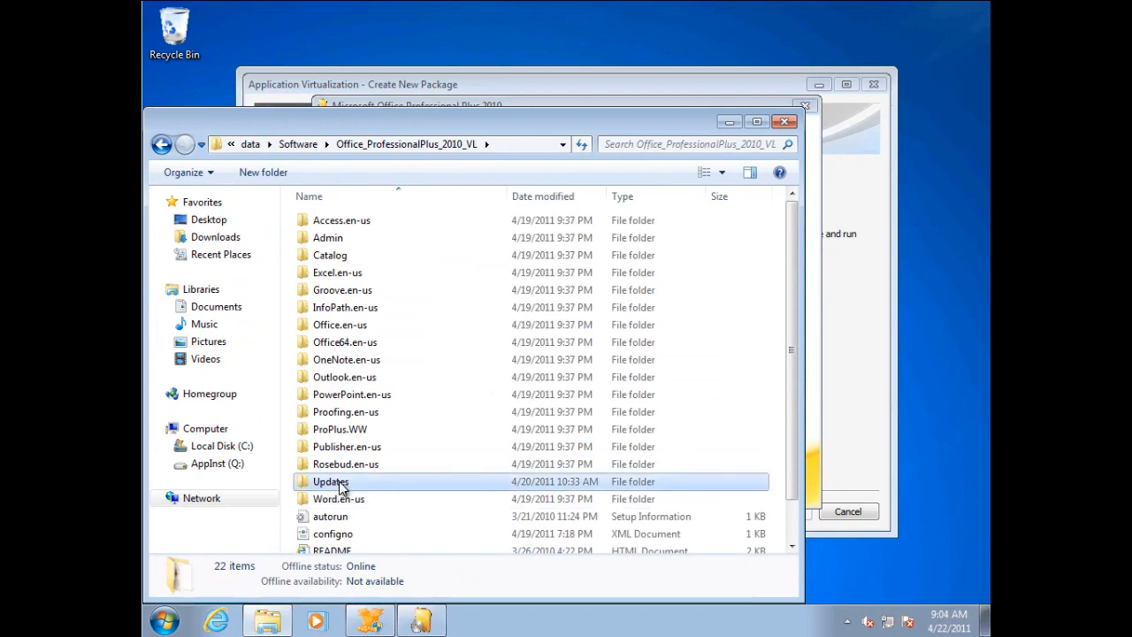
{"action": "left_click_drag", "start_coordinate": [788, 326], "coordinate": [785, 509]}
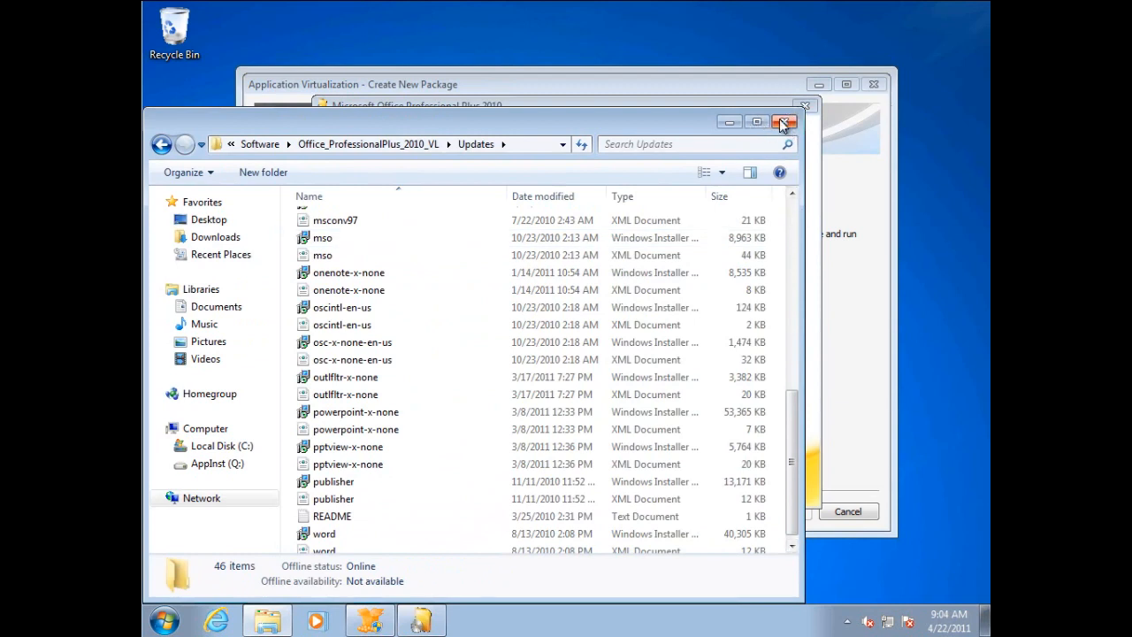
{"action": "left_click", "coordinate": [729, 120]}
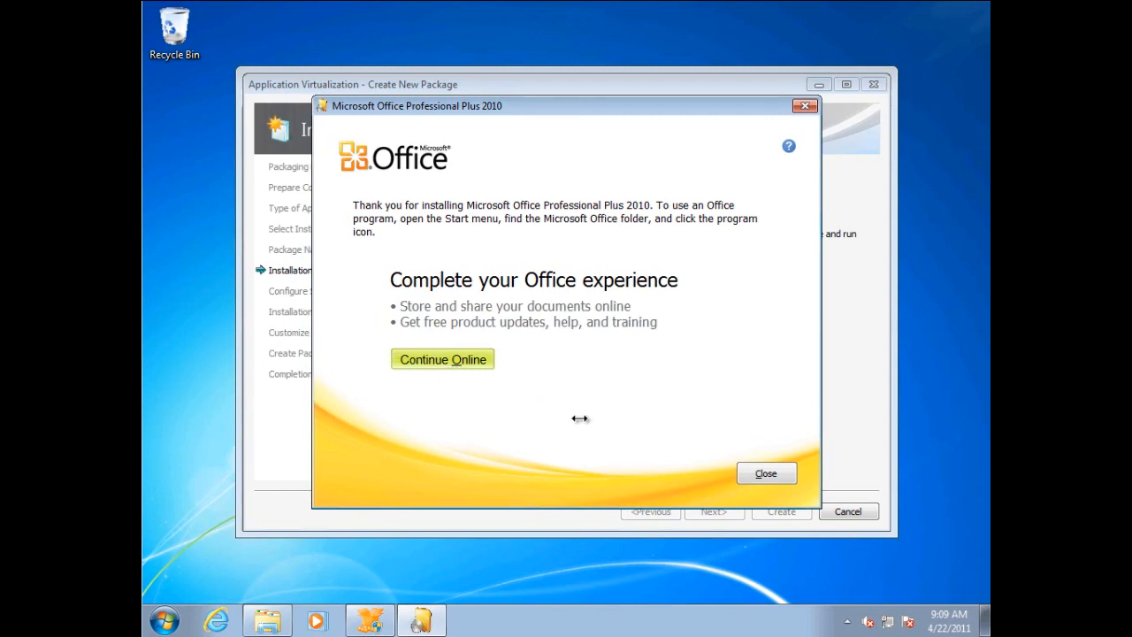
Close the completed Office setup and launch Q:\MSOffice2010\Office14\WINWORD.EXE through the Windows Run dialog.
{"action": "left_click", "coordinate": [770, 482]}
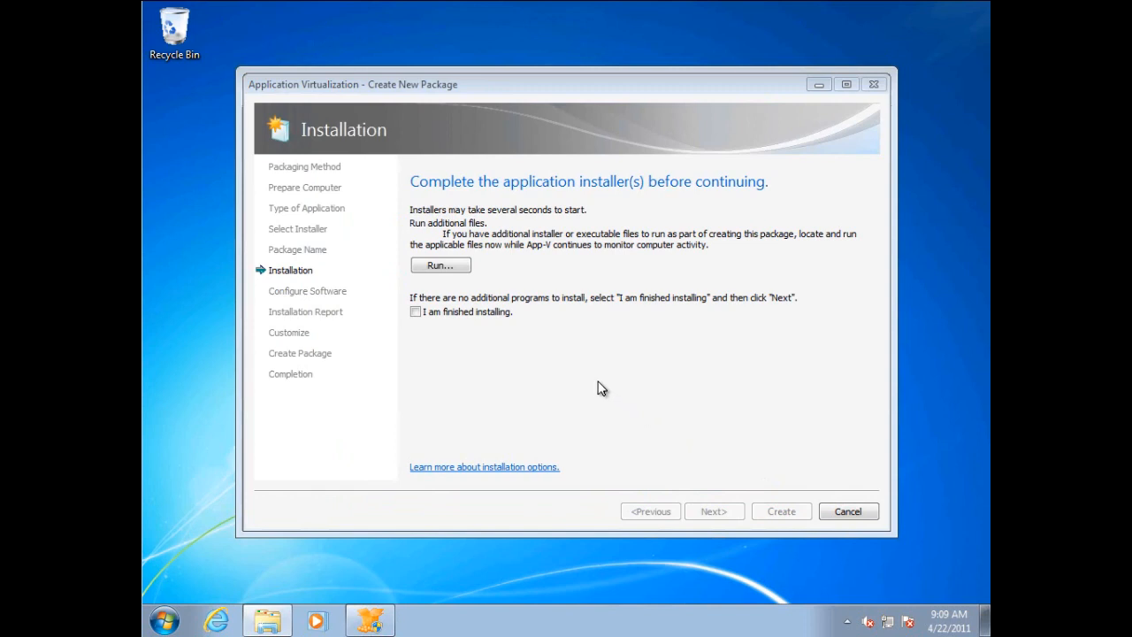
{"action": "key", "text": "super+r"}
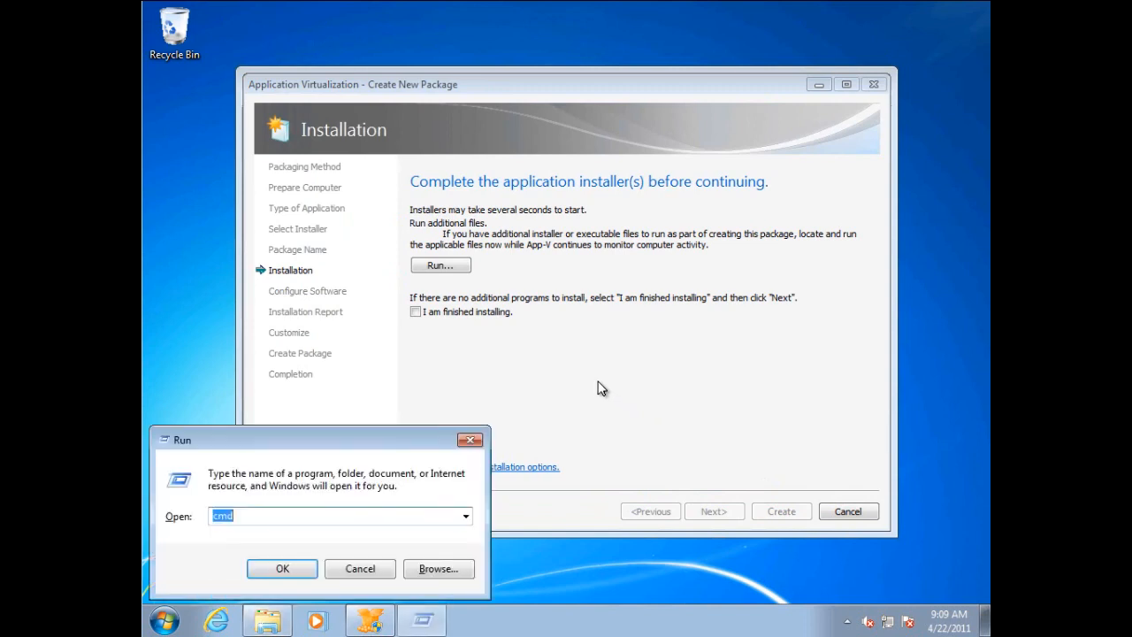
{"action": "left_click", "coordinate": [447, 571]}
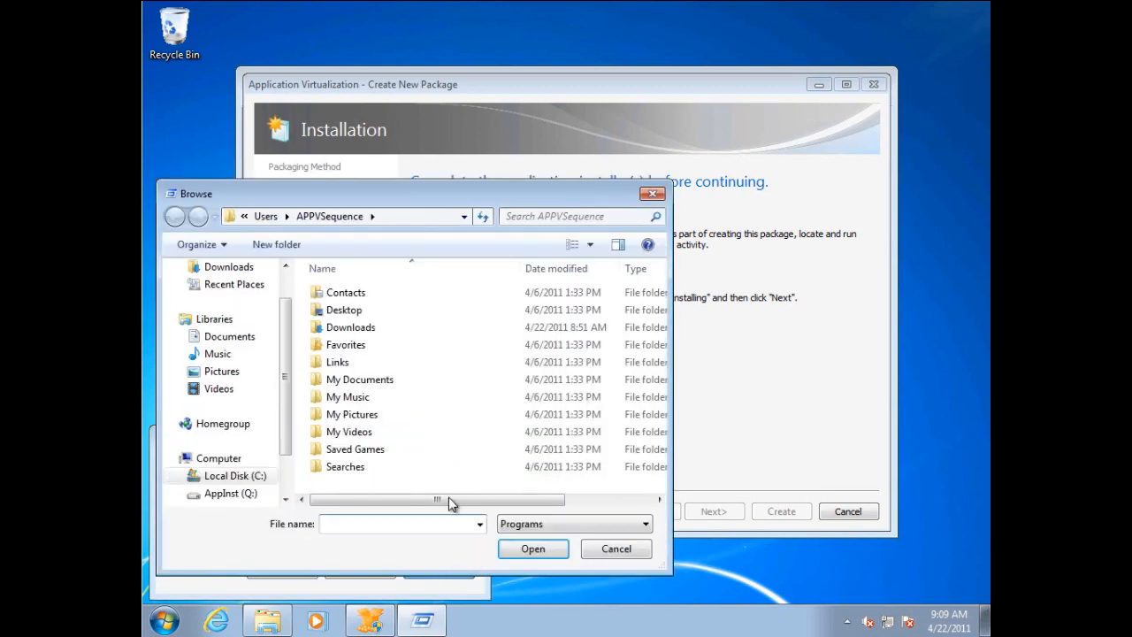
{"action": "left_click", "coordinate": [230, 493]}
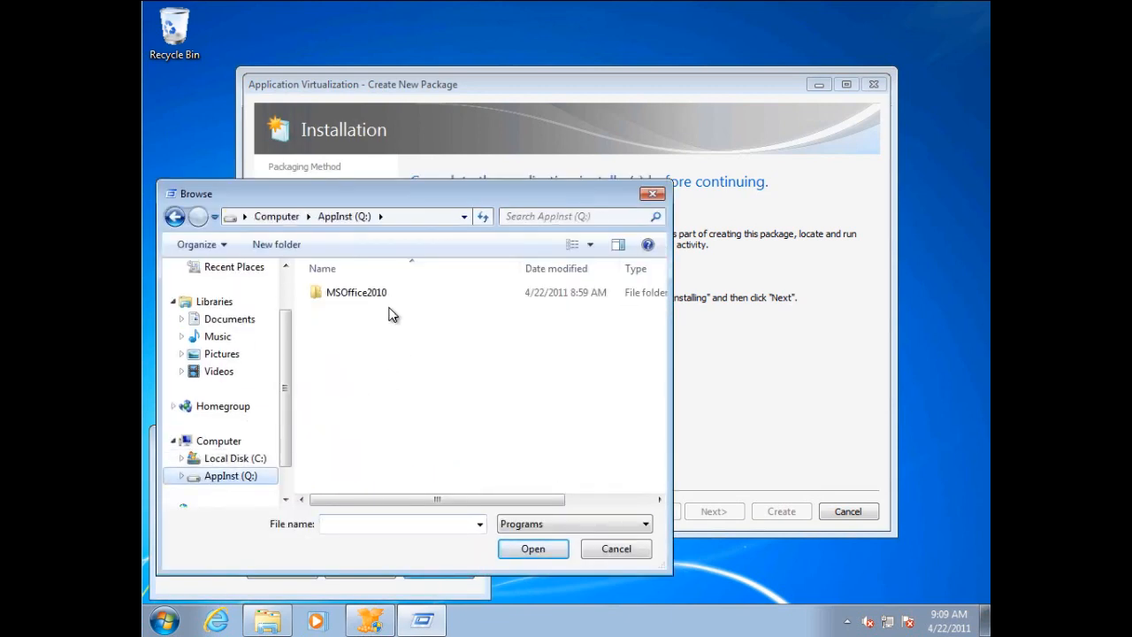
{"action": "double_click", "coordinate": [374, 292]}
{"action": "double_click", "coordinate": [360, 332]}
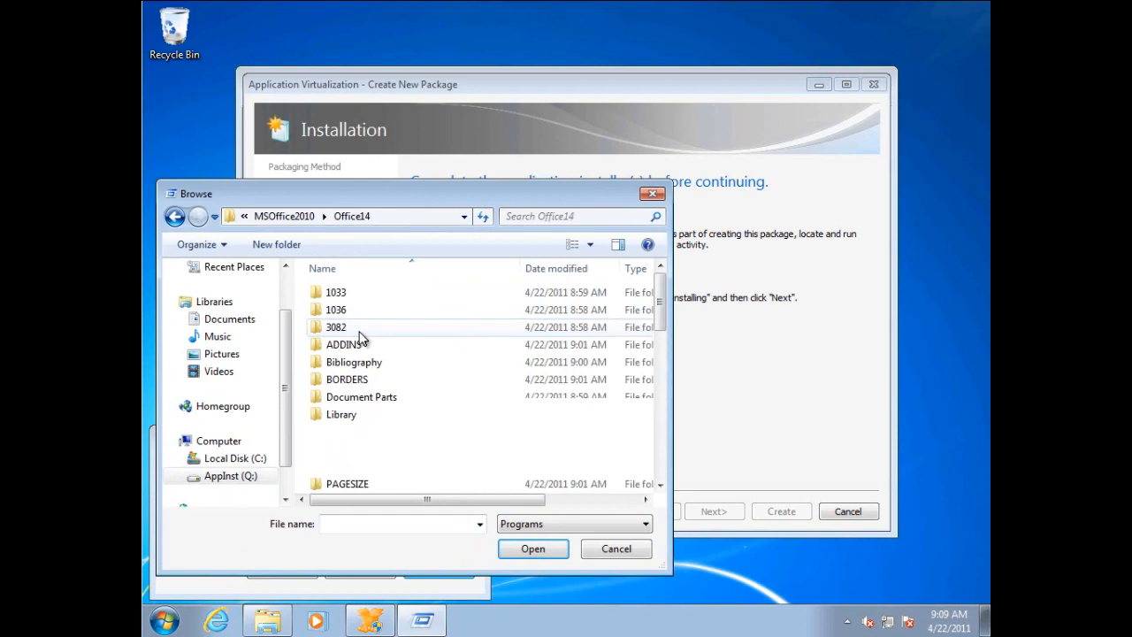
{"action": "left_click_drag", "start_coordinate": [659, 329], "coordinate": [655, 456]}
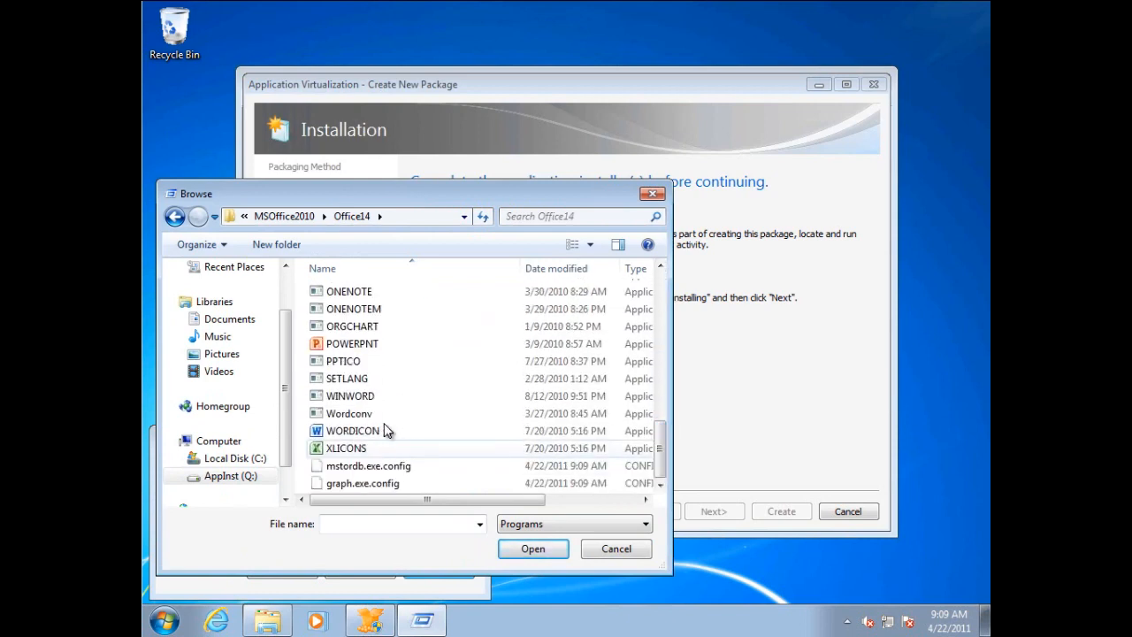
{"action": "left_click", "coordinate": [361, 398]}
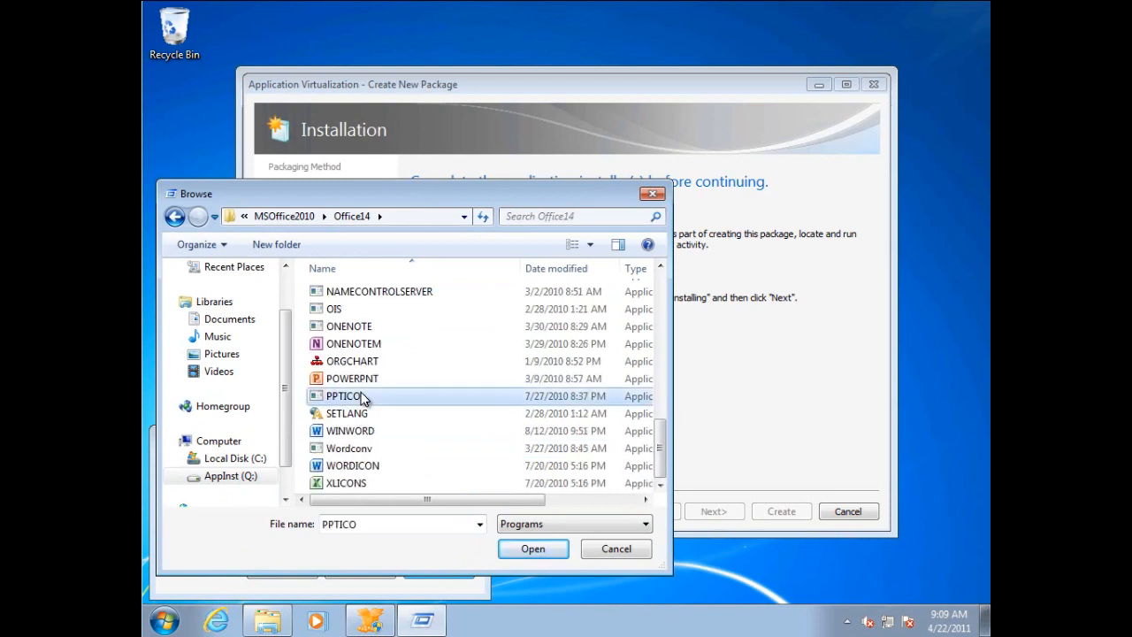
{"action": "left_click", "coordinate": [363, 432]}
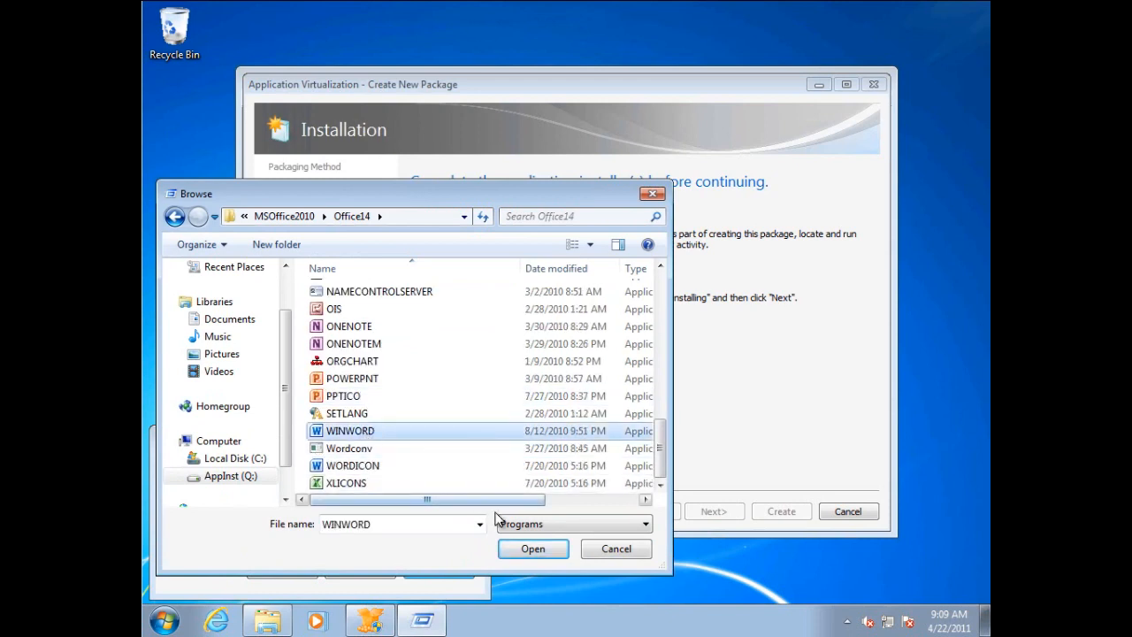
{"action": "left_click", "coordinate": [533, 549]}
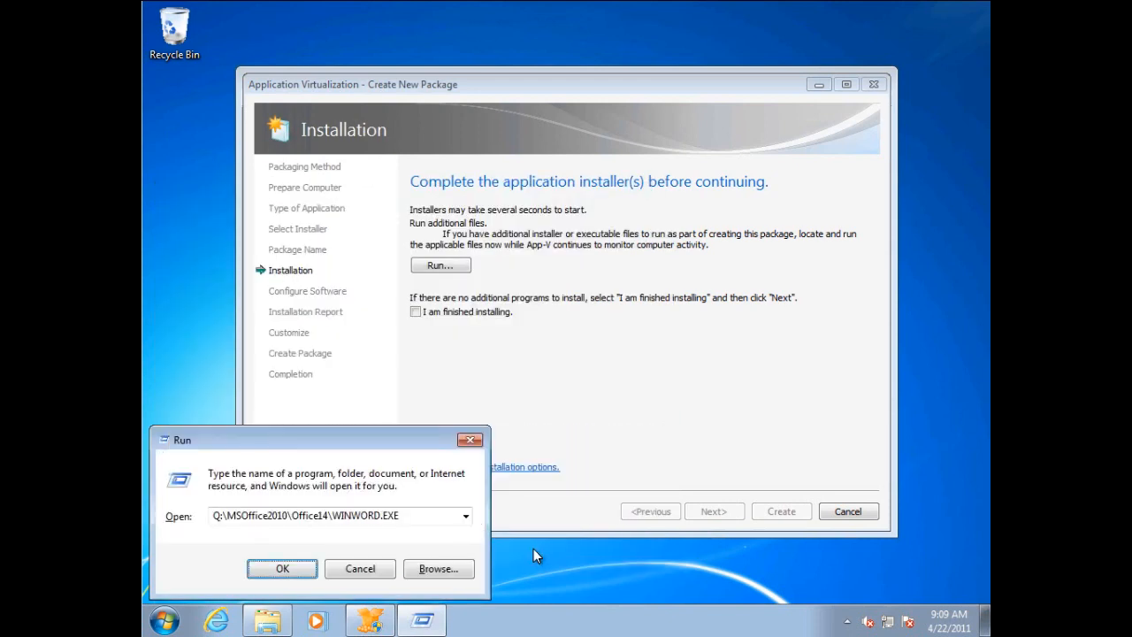
{"action": "left_click", "coordinate": [282, 568]}
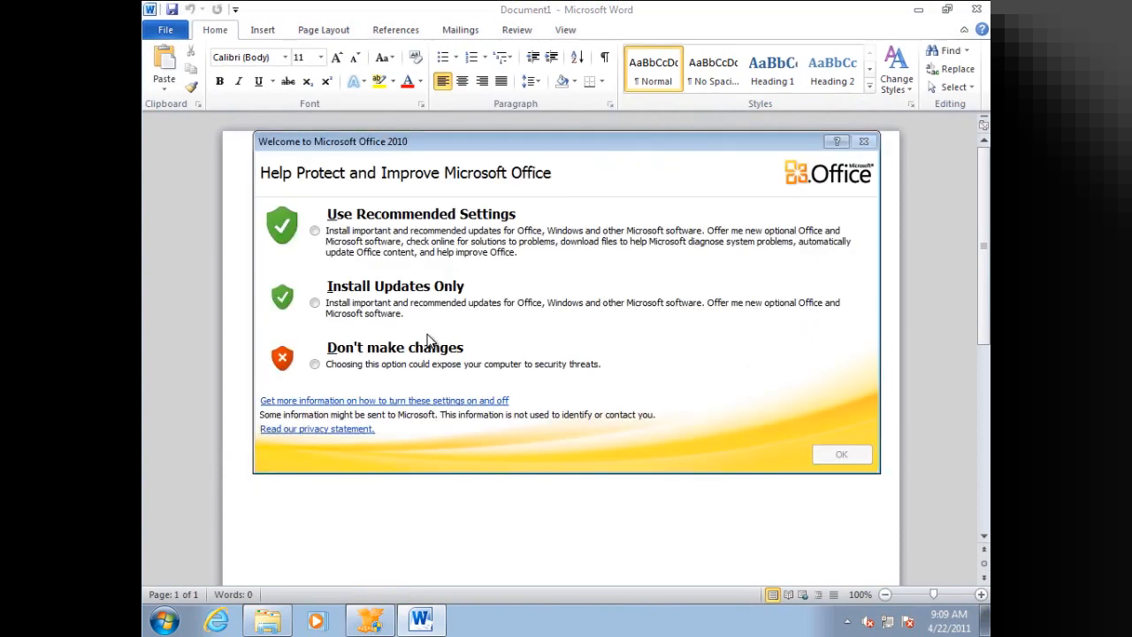
Choose "Don't make changes" in the Welcome to Microsoft Office 2010 prompt and close Word.
{"action": "left_click", "coordinate": [315, 364]}
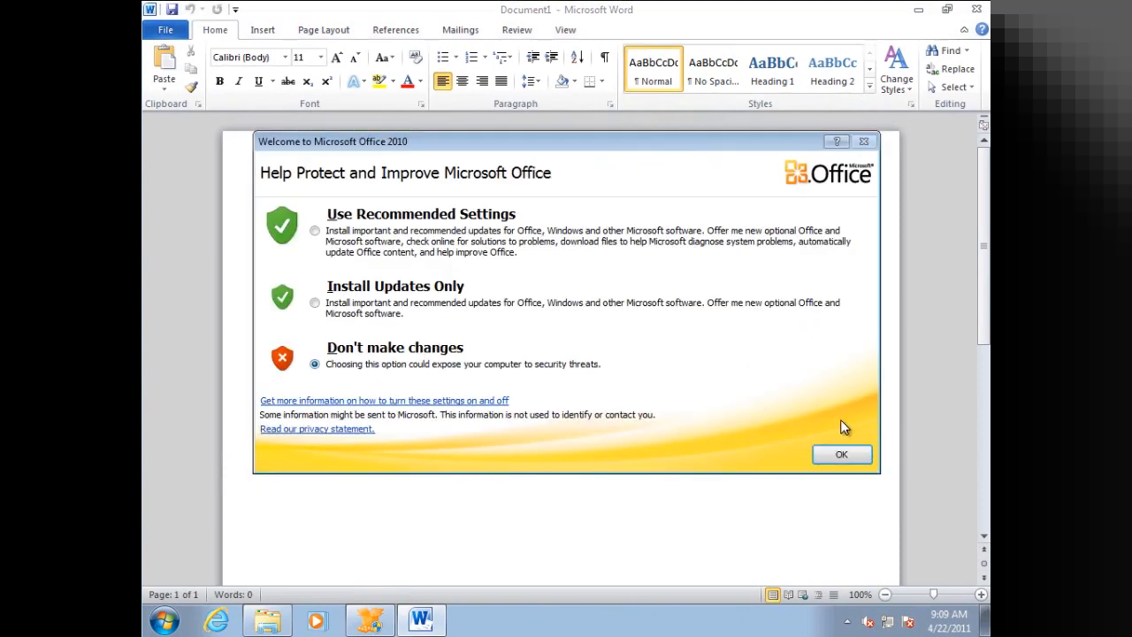
{"action": "left_click", "coordinate": [842, 456]}
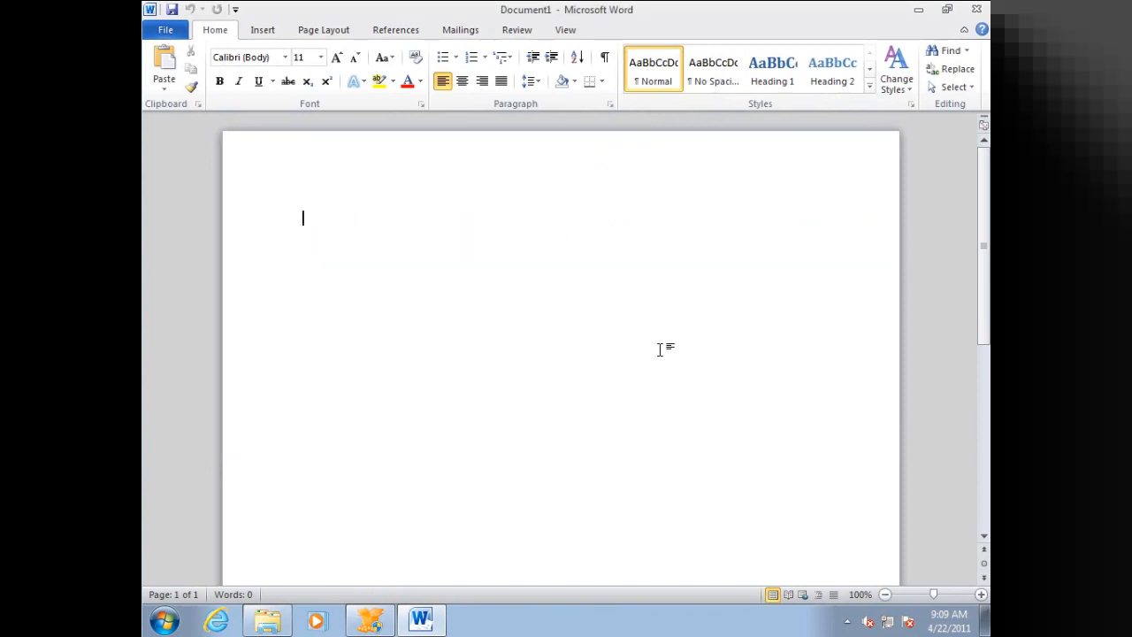
{"action": "left_click", "coordinate": [979, 10]}
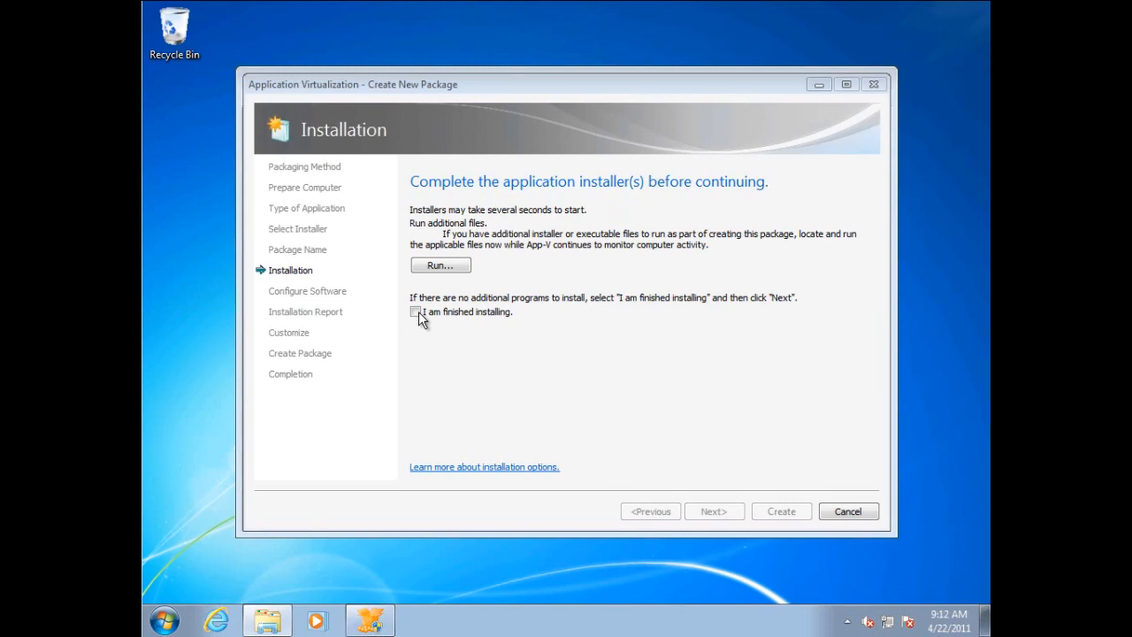
Declare the application installation finished, continue to Configure Software, and review the list of detected programs.
{"action": "left_click", "coordinate": [416, 312]}
{"action": "left_click", "coordinate": [729, 510]}
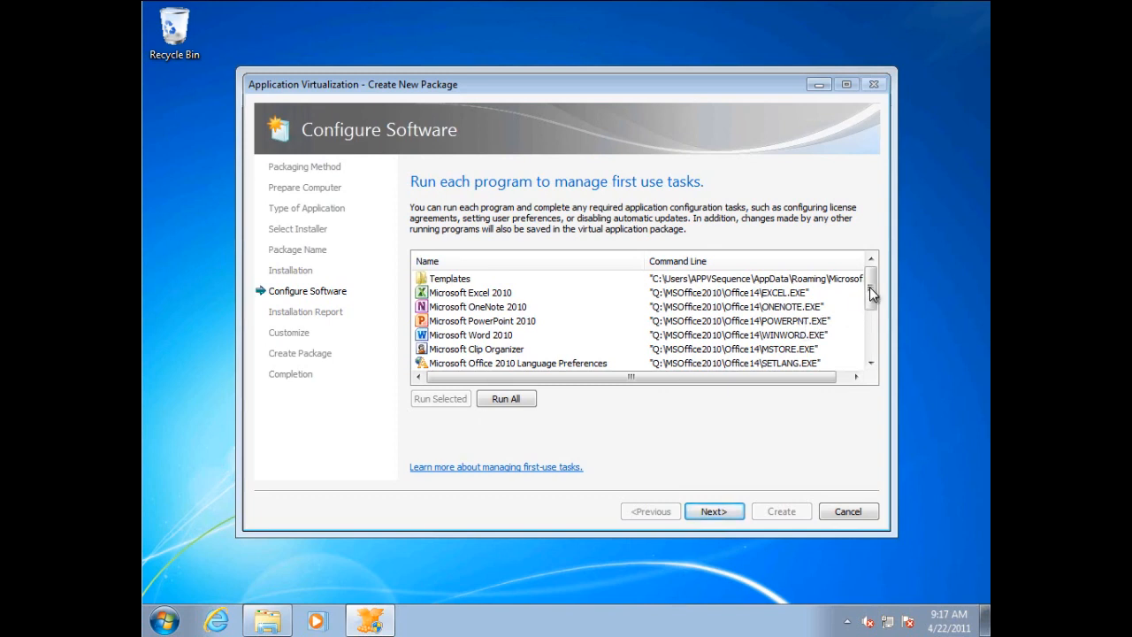
{"action": "left_click_drag", "start_coordinate": [871, 295], "coordinate": [879, 358]}
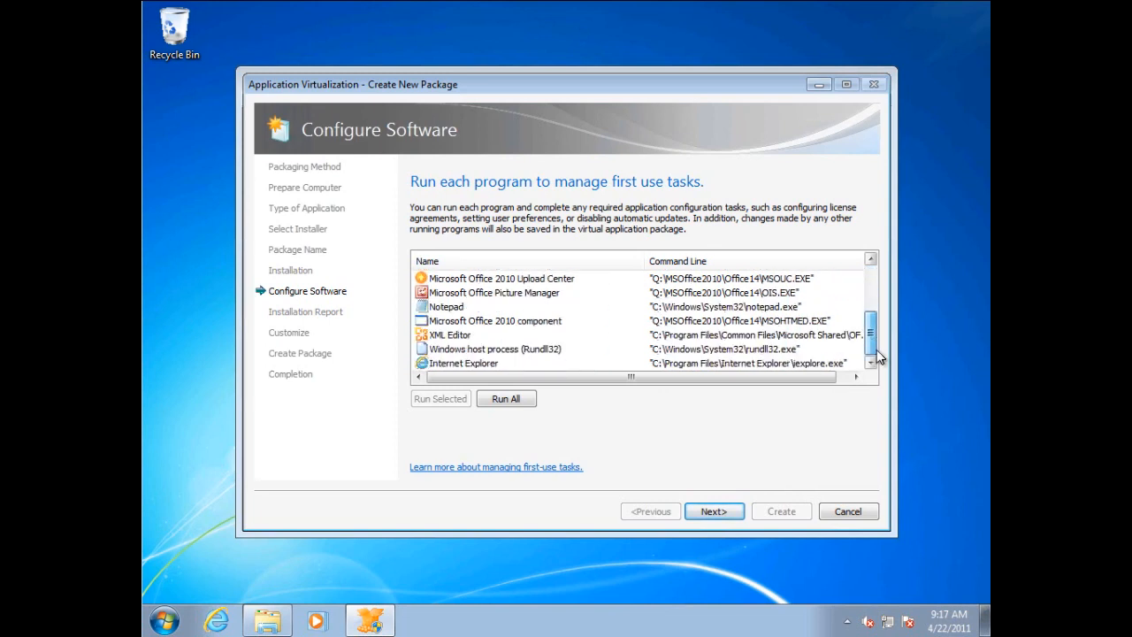
{"action": "left_click_drag", "start_coordinate": [880, 346], "coordinate": [873, 292]}
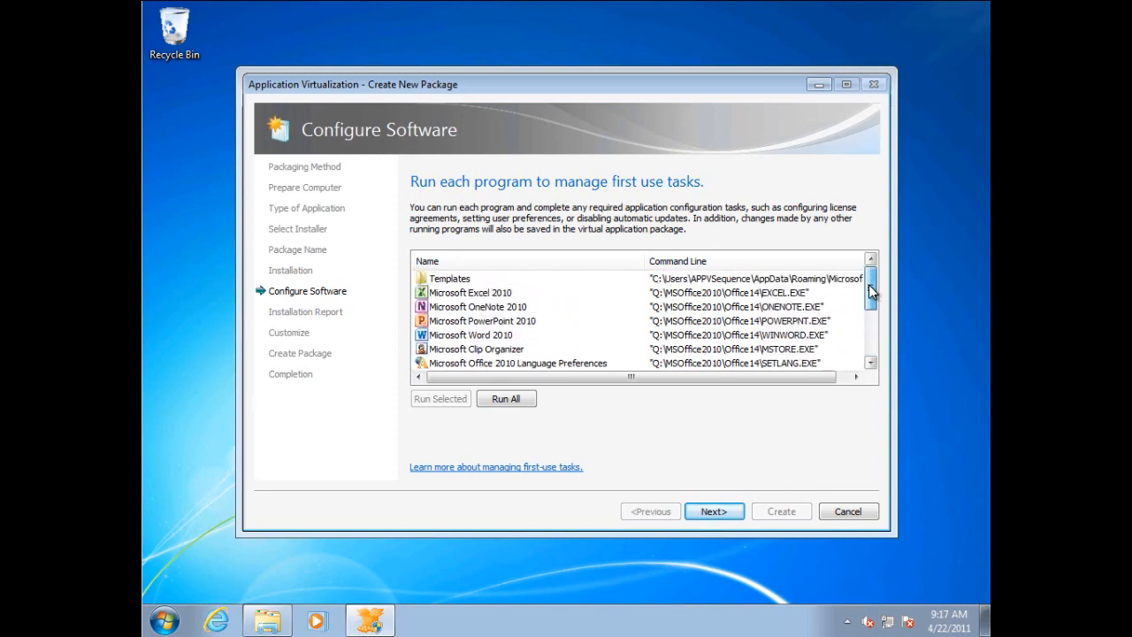
Run Microsoft Excel 2010 and Microsoft OneNote 2010 once each for their first-use tasks, closing each program after it opens.
{"action": "left_click", "coordinate": [485, 292]}
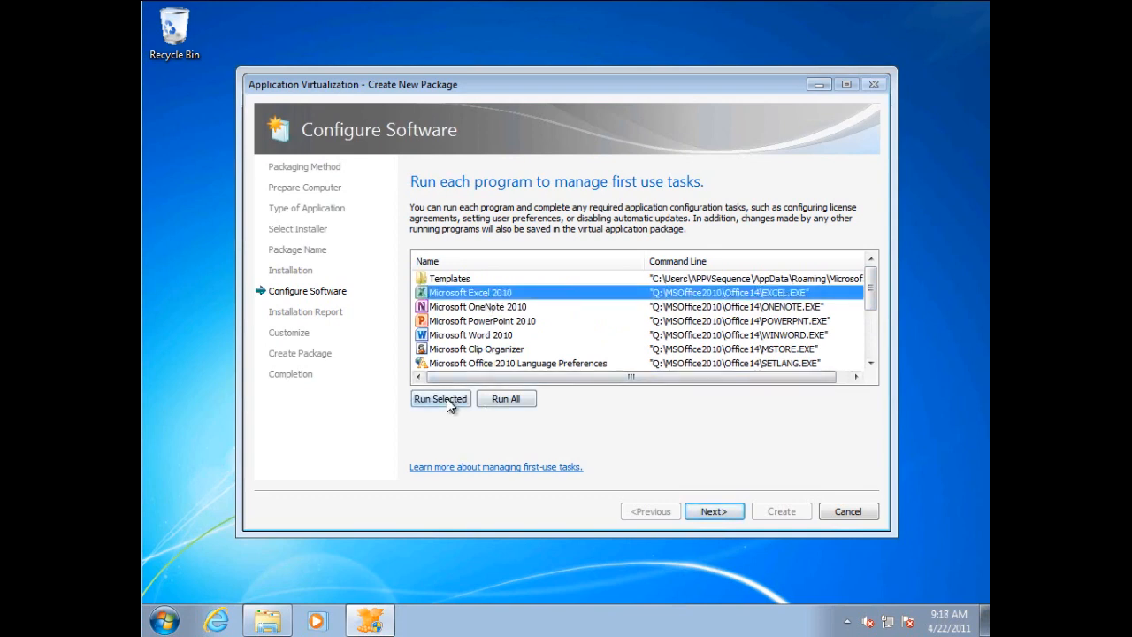
{"action": "left_click", "coordinate": [447, 398]}
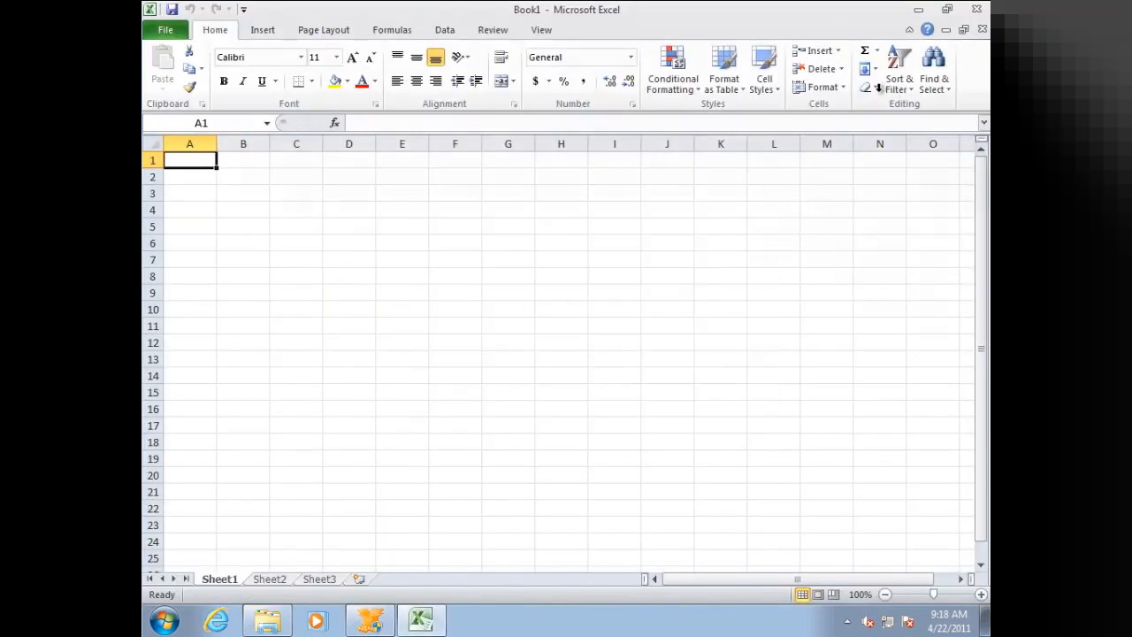
{"action": "left_click", "coordinate": [976, 10]}
{"action": "left_click", "coordinate": [509, 307]}
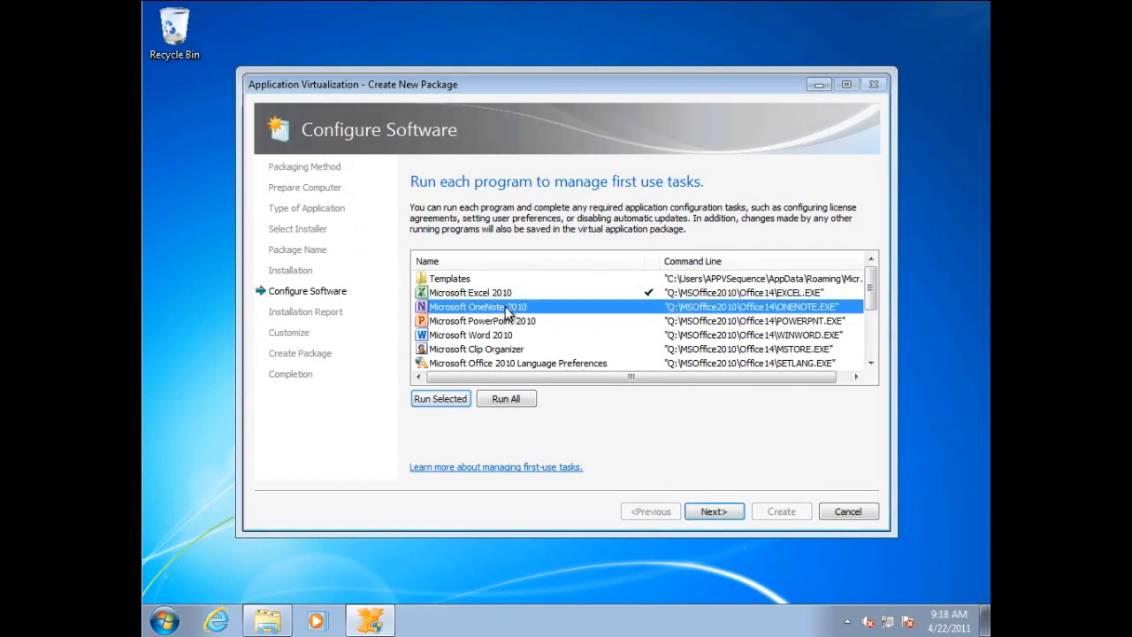
{"action": "left_click", "coordinate": [440, 399]}
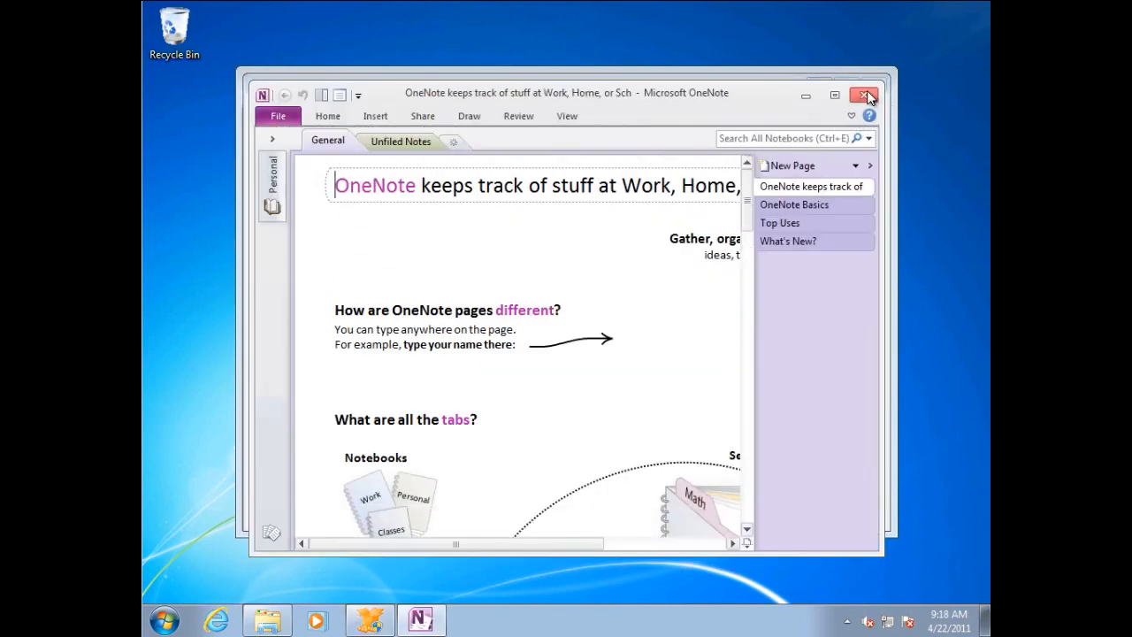
{"action": "left_click", "coordinate": [867, 94]}
Run Microsoft PowerPoint 2010 and Microsoft Word 2010 once each for their first-use tasks, closing each program after it opens.
{"action": "left_click", "coordinate": [469, 321]}
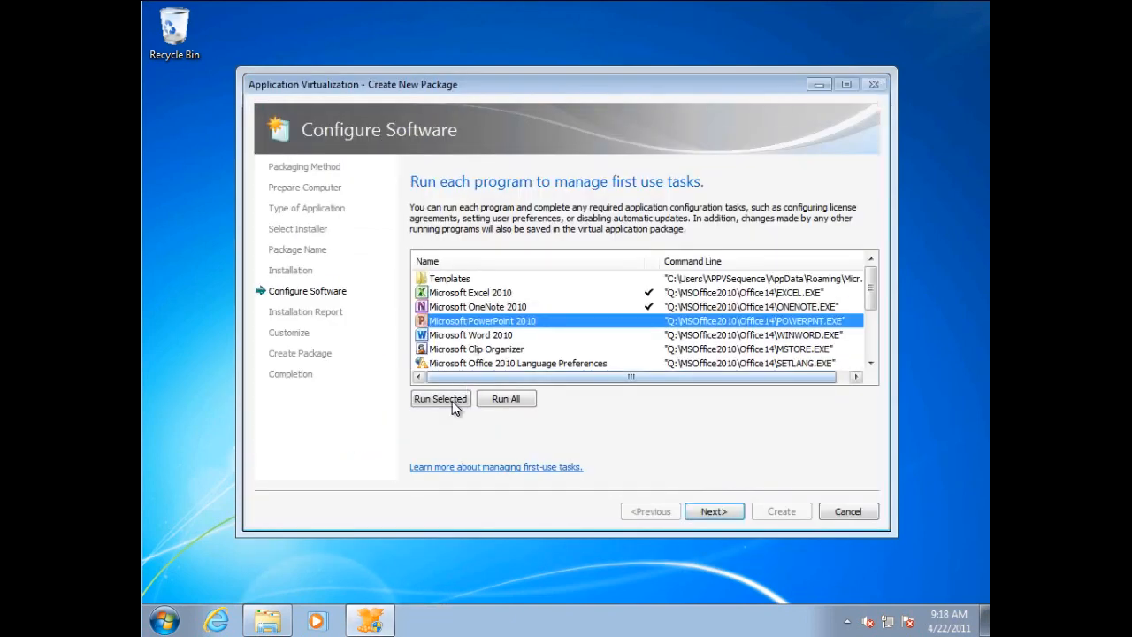
{"action": "left_click", "coordinate": [452, 399]}
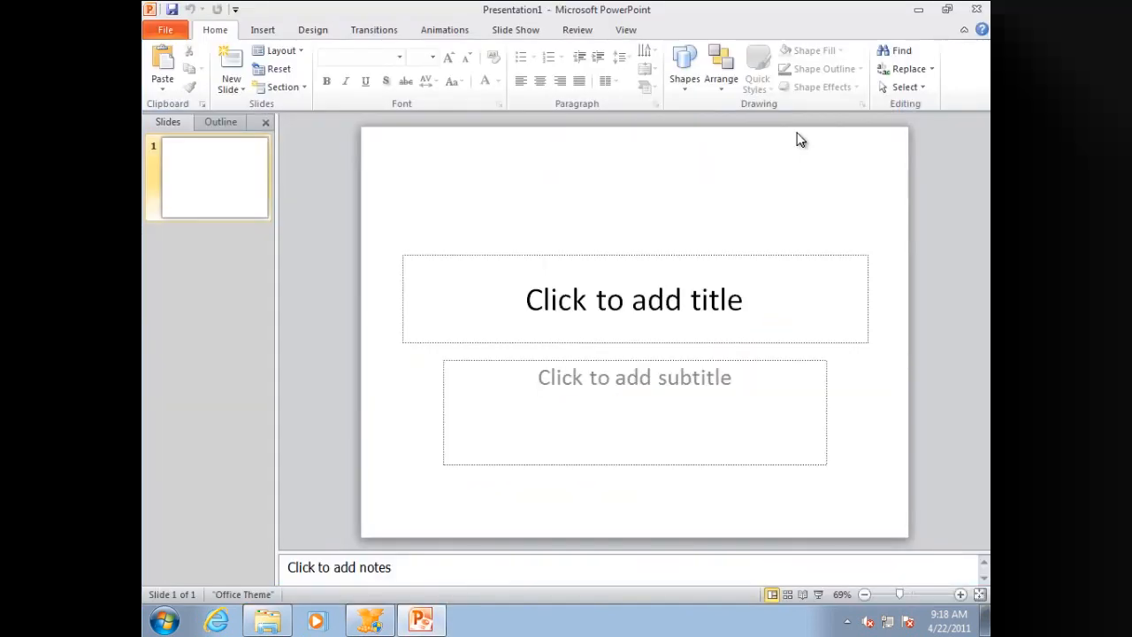
{"action": "left_click", "coordinate": [977, 10]}
{"action": "left_click", "coordinate": [513, 336]}
{"action": "left_click", "coordinate": [458, 399]}
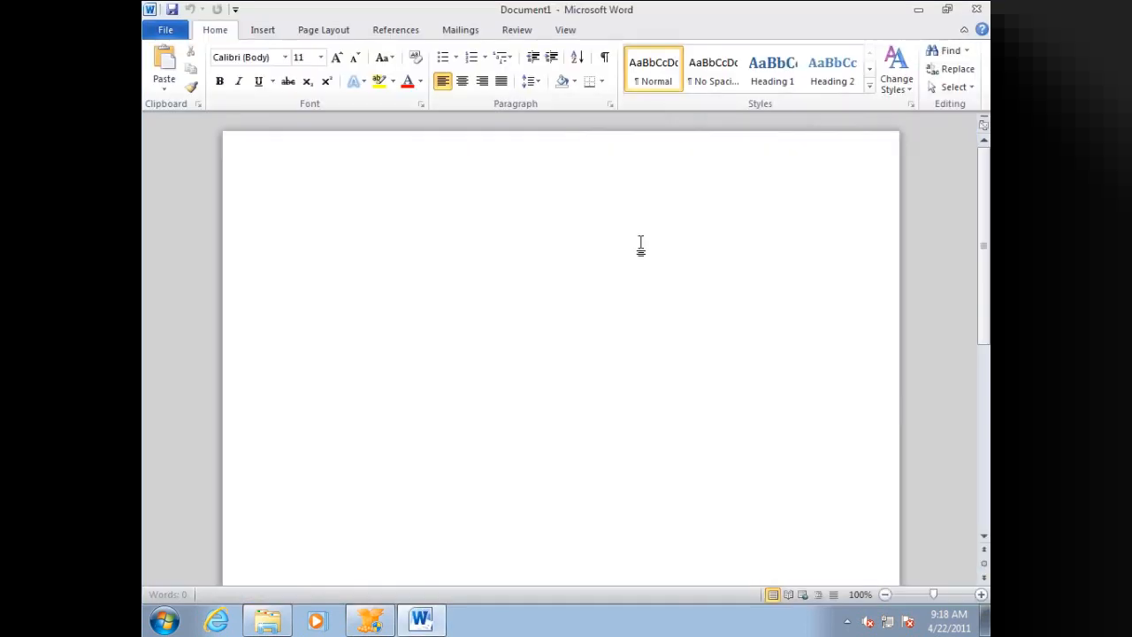
{"action": "left_click", "coordinate": [978, 11]}
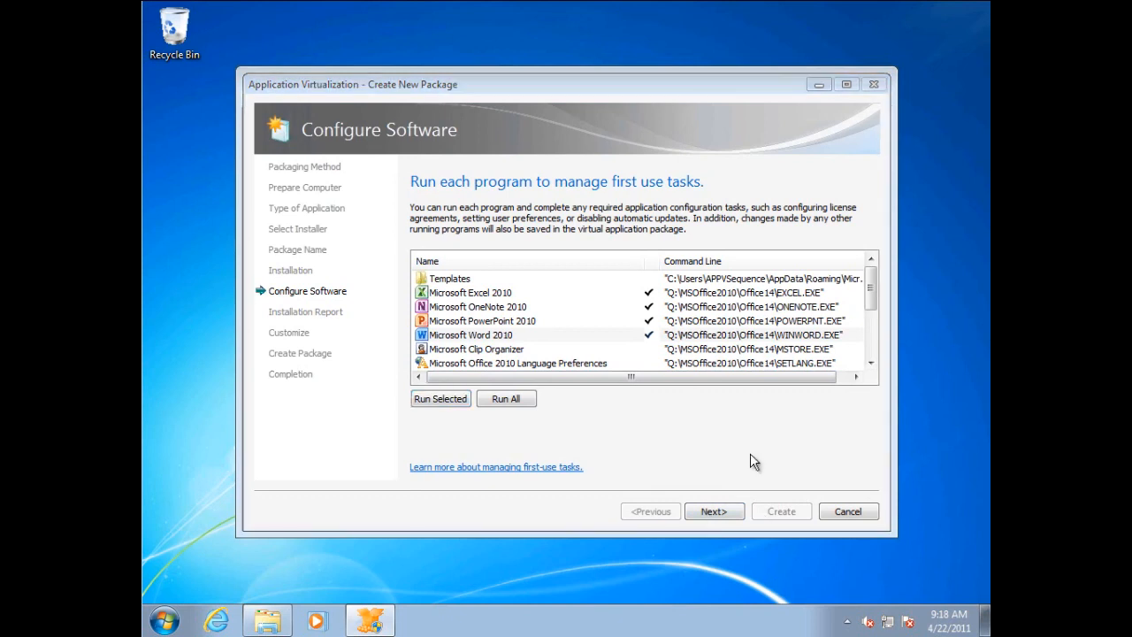
Continue past the software configuration and installation report, and choose to customize the virtual application package further.
{"action": "left_click", "coordinate": [710, 512]}
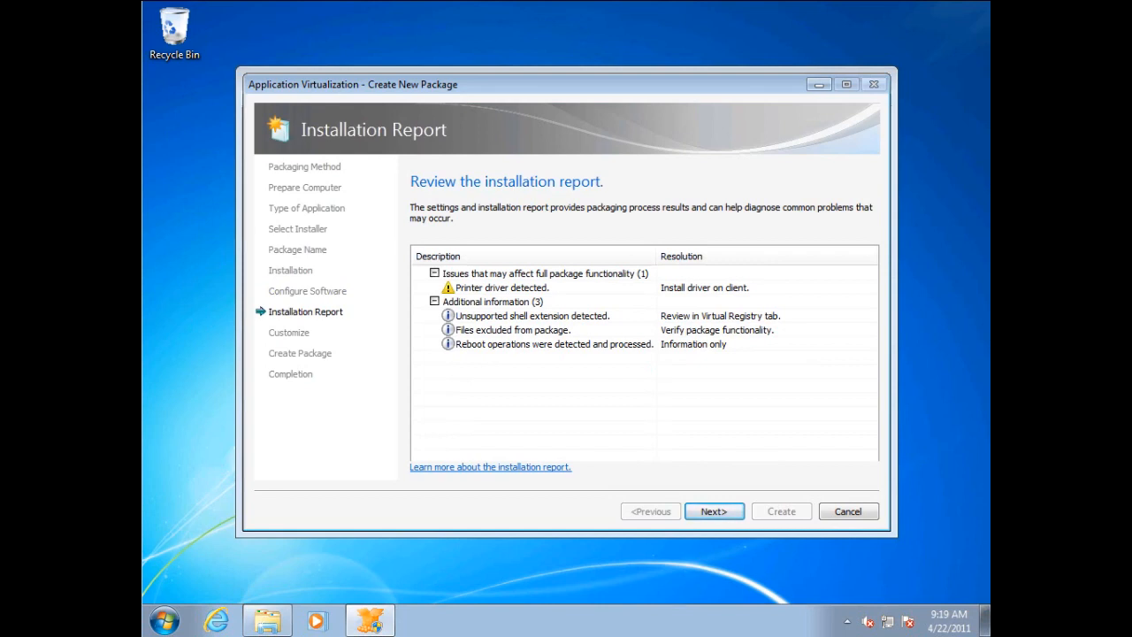
{"action": "left_click", "coordinate": [715, 513]}
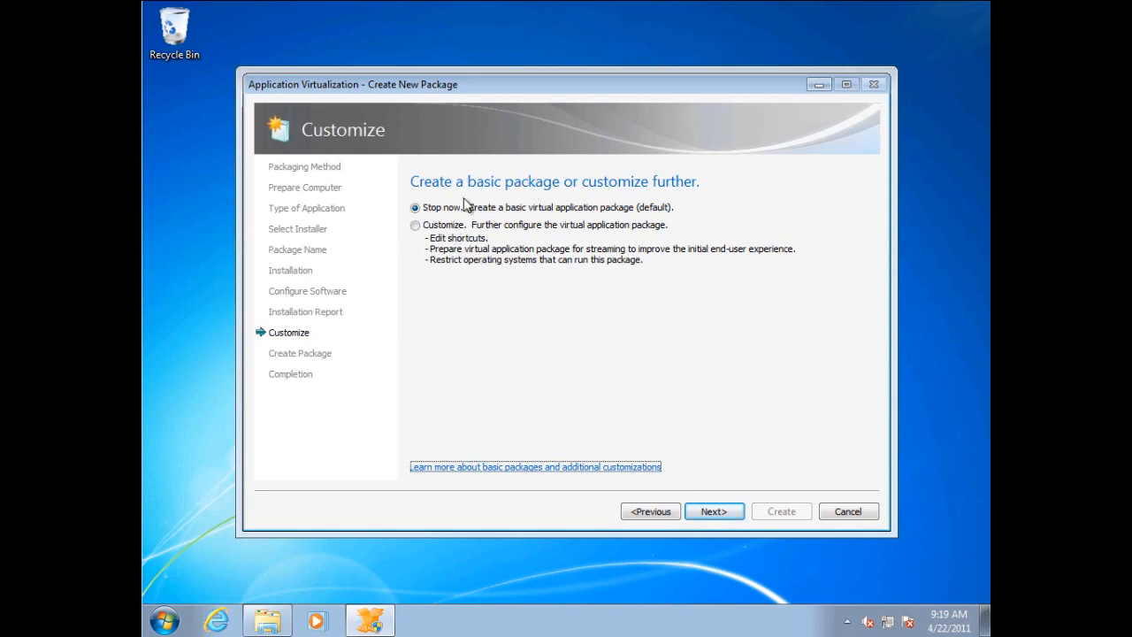
{"action": "left_click", "coordinate": [426, 226]}
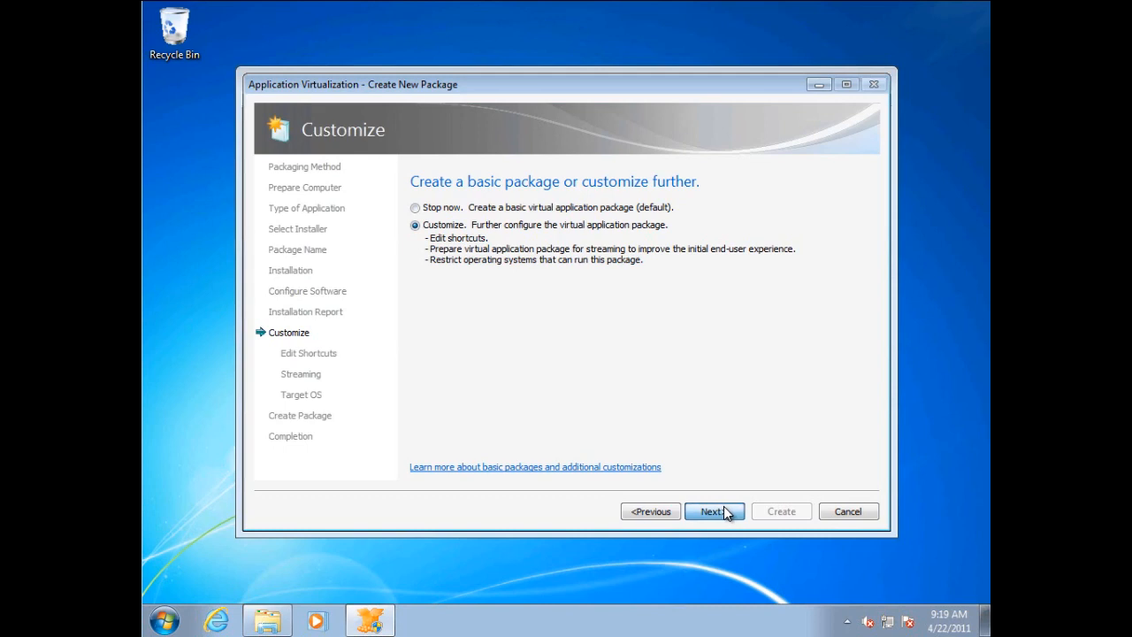
Continue to the shortcut editing stage and remove Internet Explorer from the package's application list.
{"action": "left_click", "coordinate": [724, 511]}
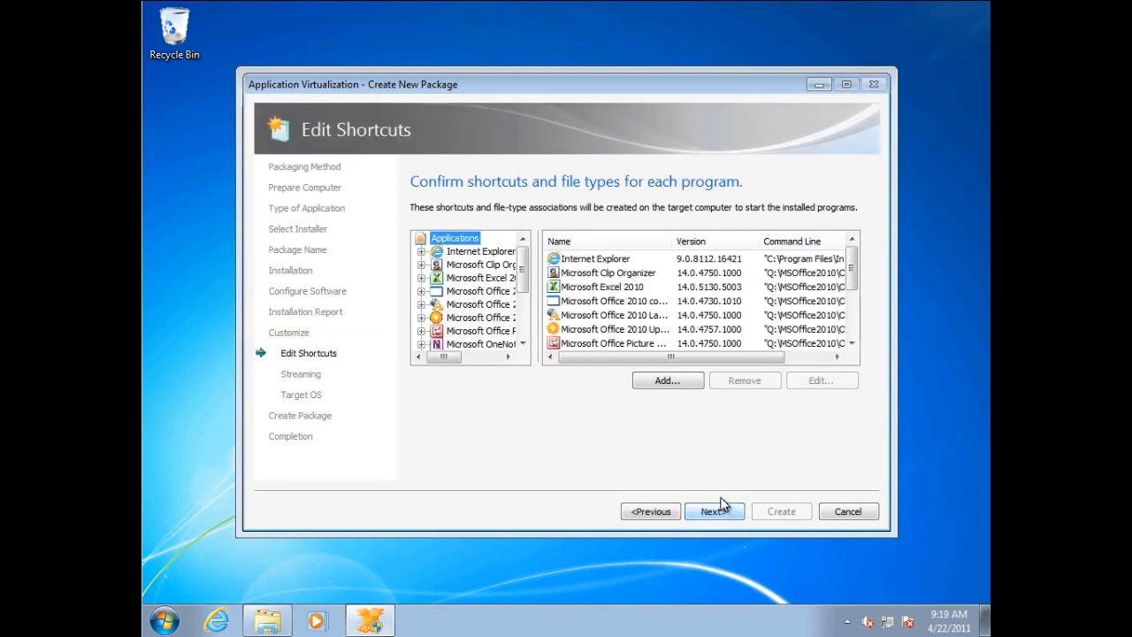
{"action": "left_click", "coordinate": [477, 253]}
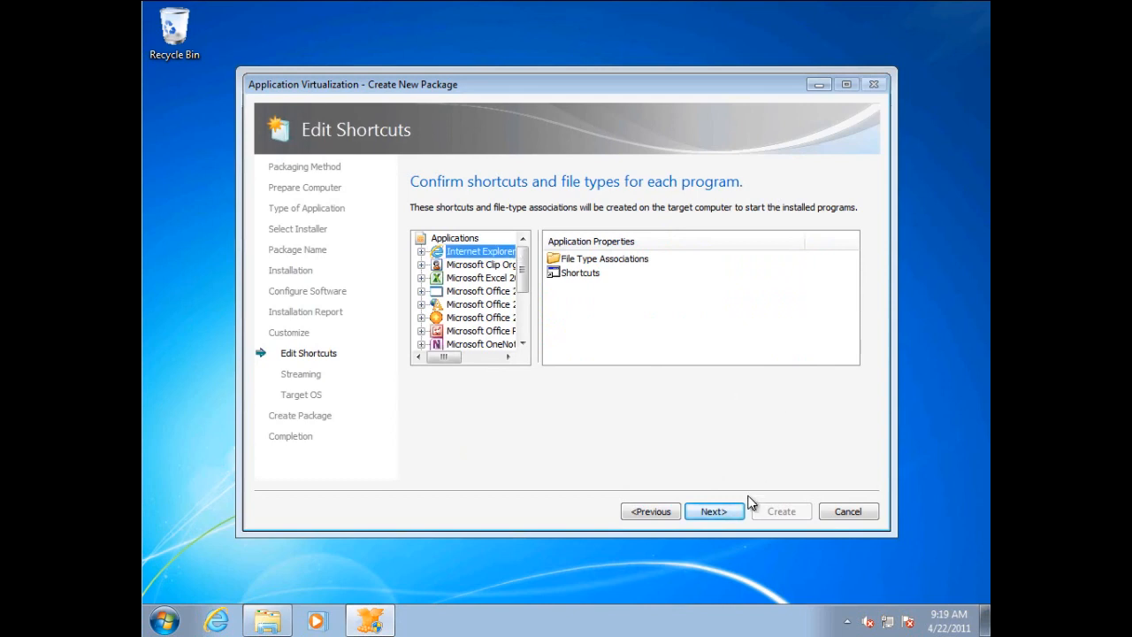
{"action": "left_click", "coordinate": [443, 239]}
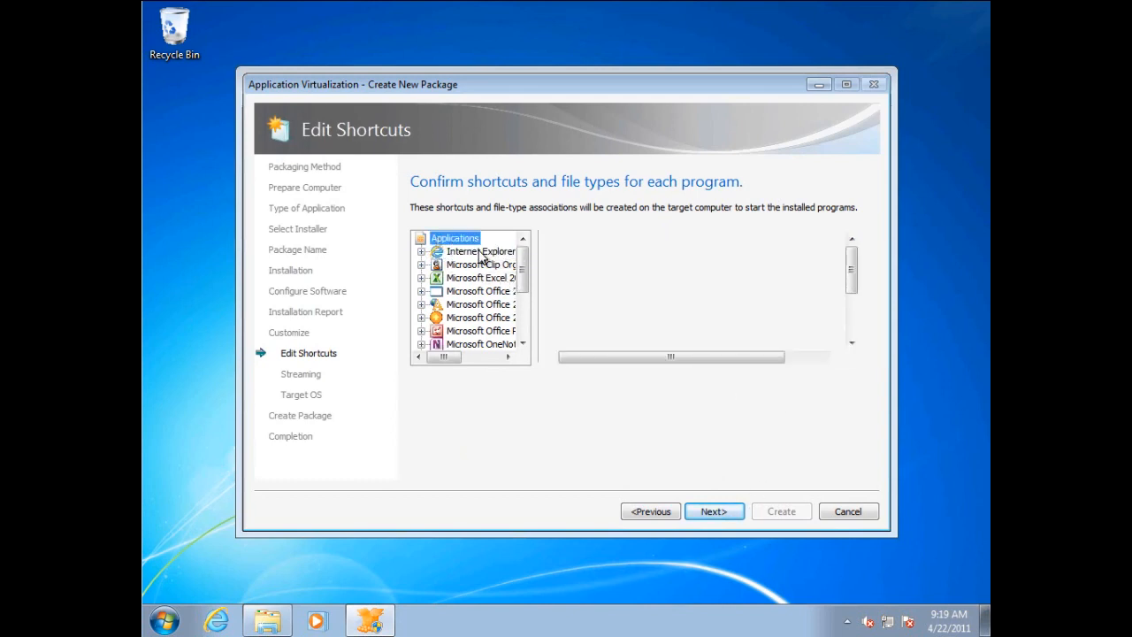
{"action": "left_click", "coordinate": [594, 259]}
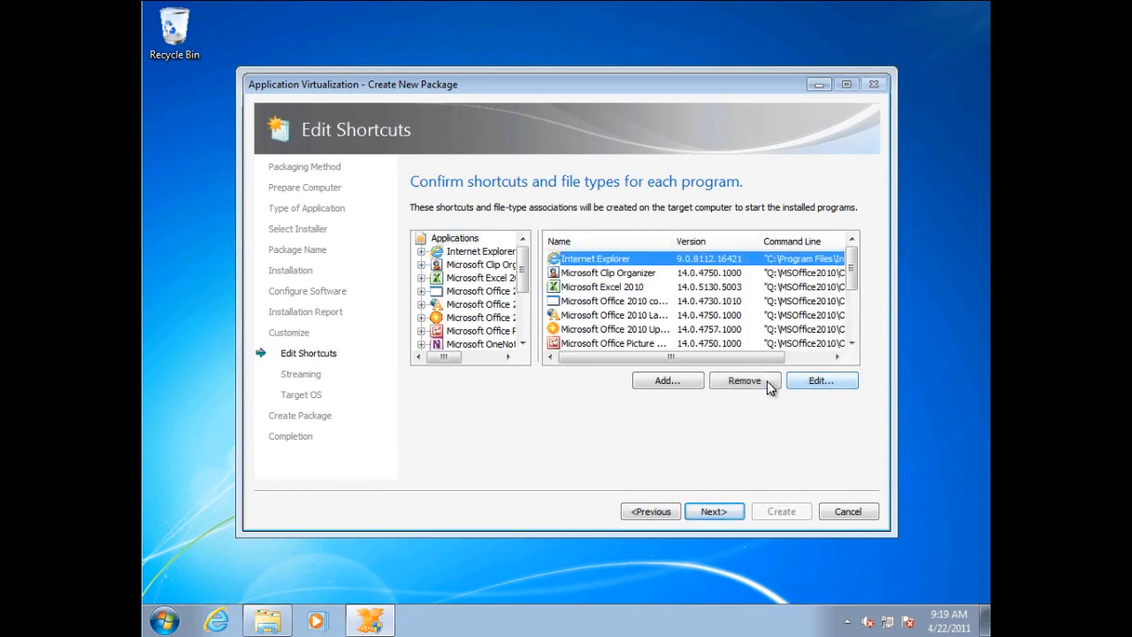
{"action": "left_click", "coordinate": [743, 381]}
{"action": "left_click", "coordinate": [610, 350]}
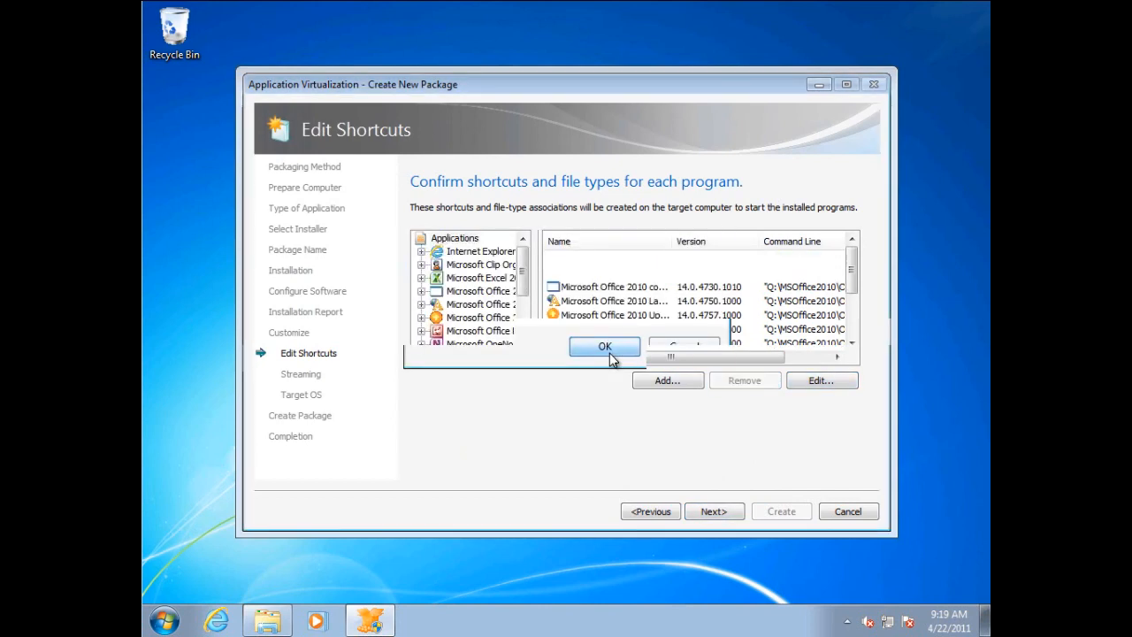
Widen the Name column to read the full application names, and remove the Microsoft Office 2010 component entry.
{"action": "left_click_drag", "start_coordinate": [674, 237], "coordinate": [760, 233]}
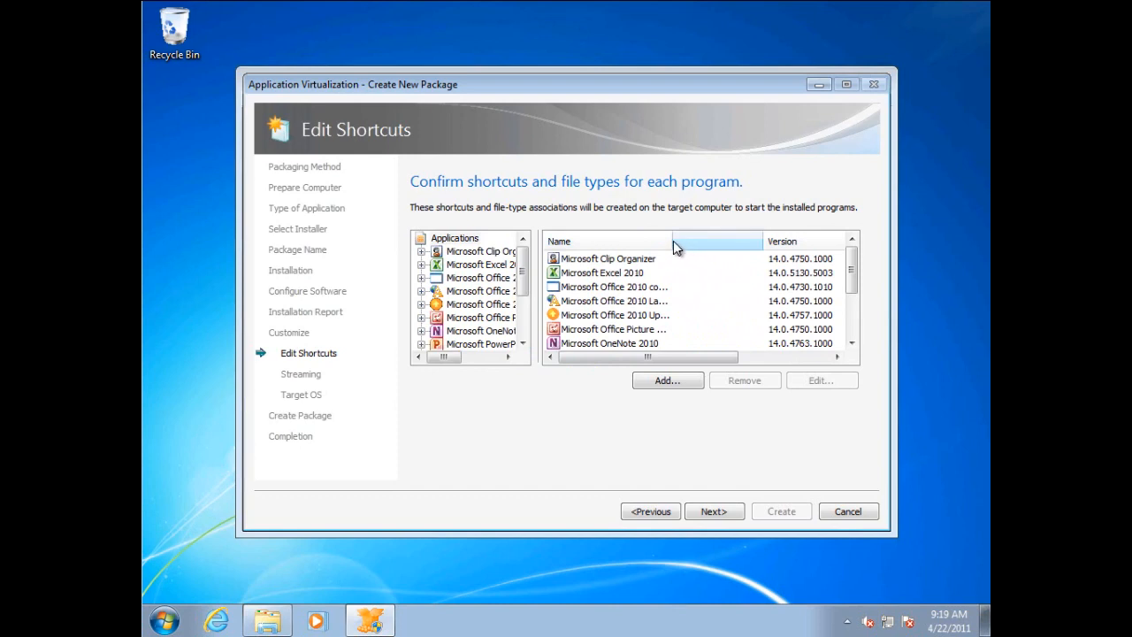
{"action": "left_click_drag", "start_coordinate": [670, 240], "coordinate": [749, 240]}
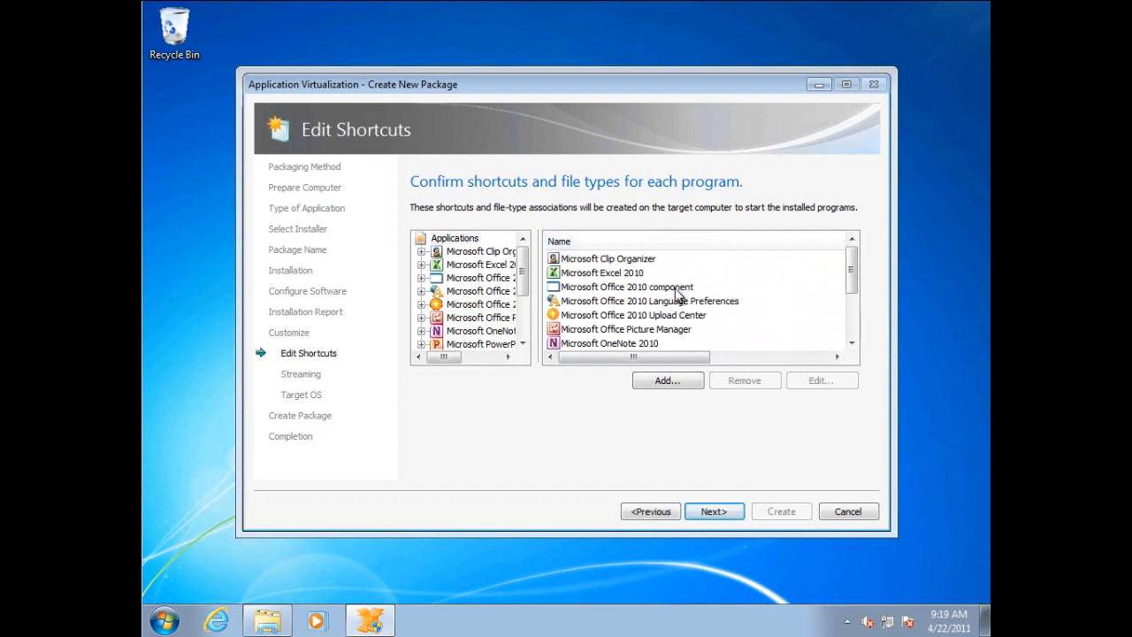
{"action": "left_click", "coordinate": [648, 289]}
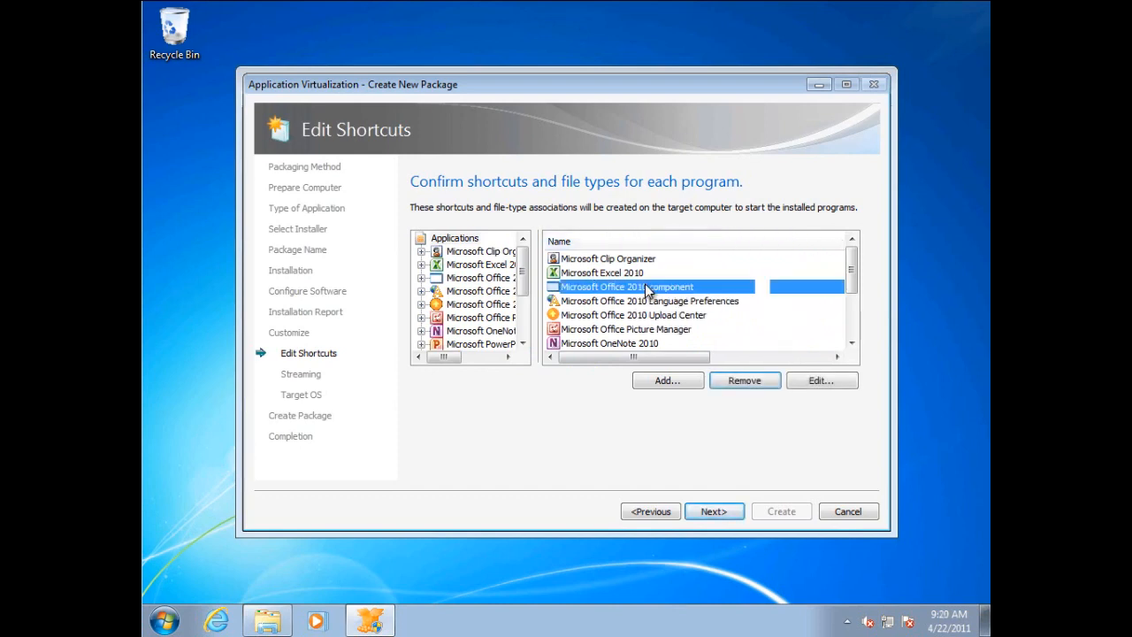
{"action": "left_click", "coordinate": [745, 380]}
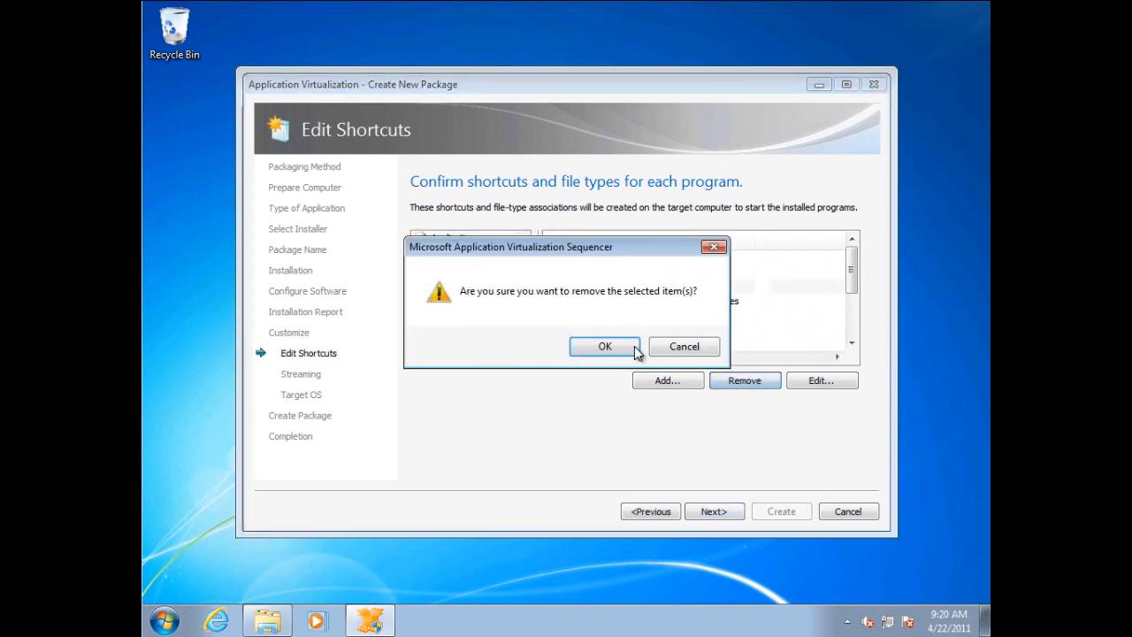
{"action": "left_click", "coordinate": [605, 346]}
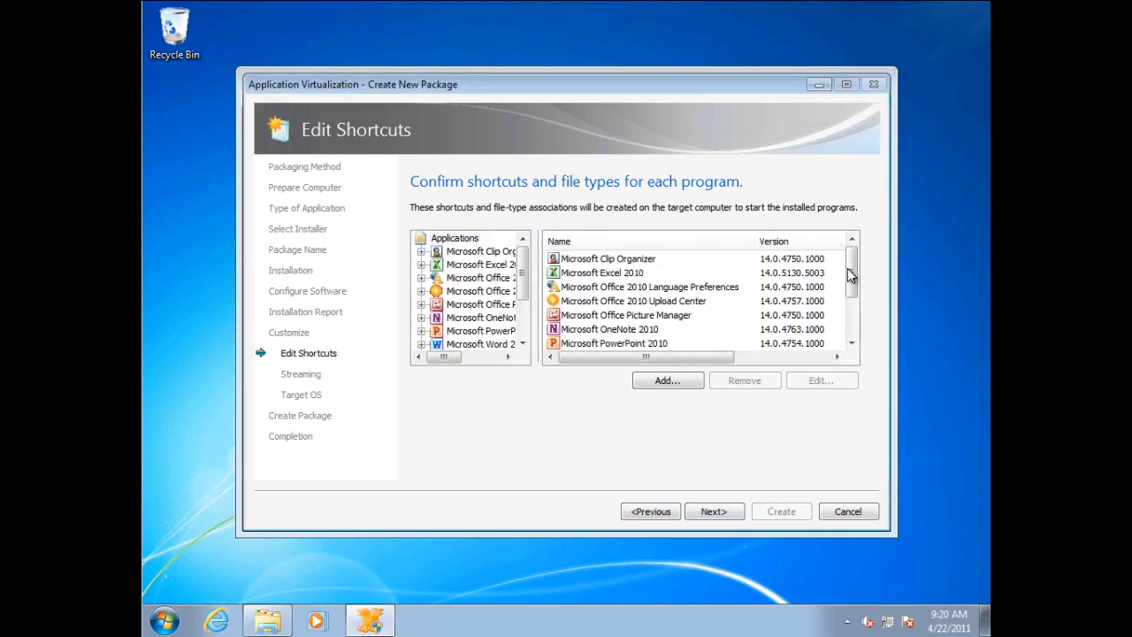
Remove Notepad from the package's application list and continue to the streaming preparation stage.
{"action": "left_click_drag", "start_coordinate": [852, 277], "coordinate": [854, 322]}
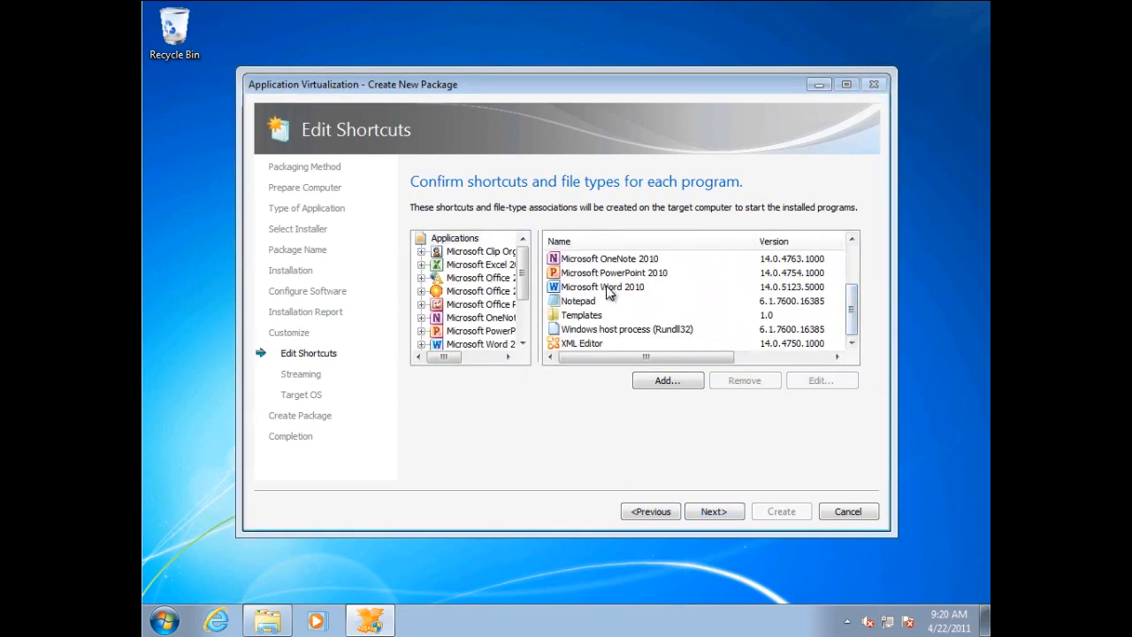
{"action": "left_click", "coordinate": [588, 308]}
{"action": "left_click", "coordinate": [745, 380]}
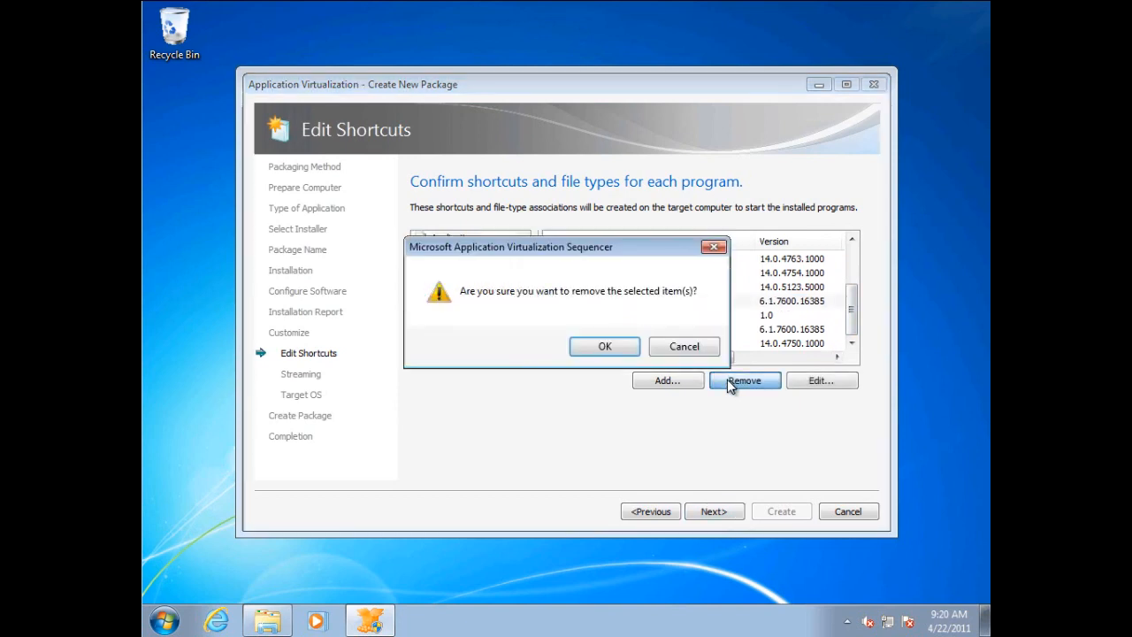
{"action": "left_click", "coordinate": [589, 346]}
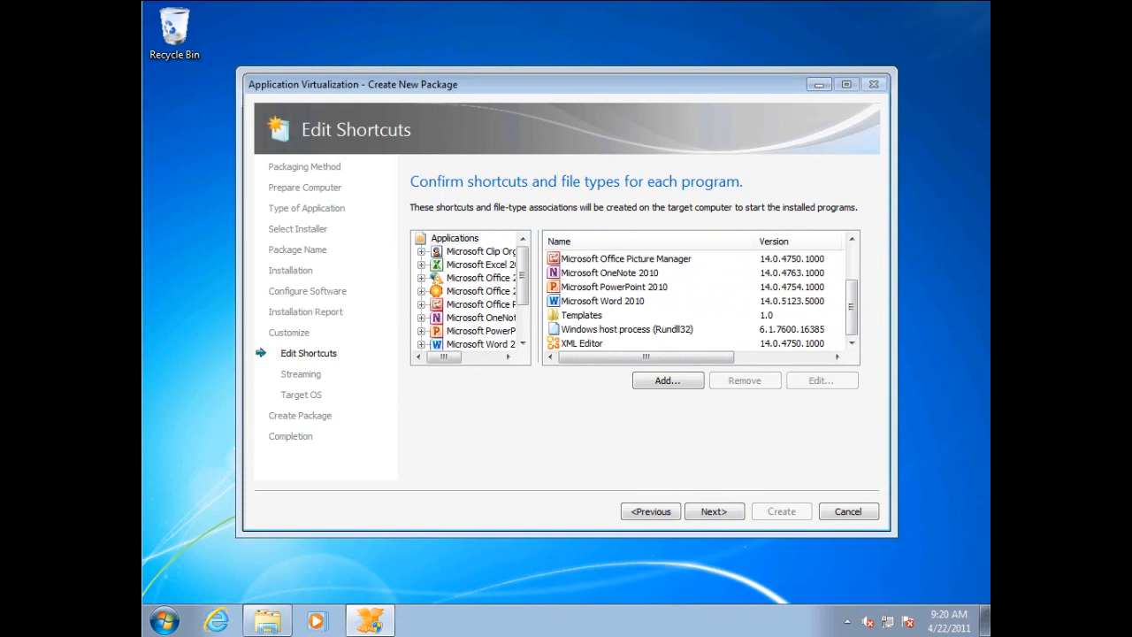
{"action": "left_click", "coordinate": [723, 510]}
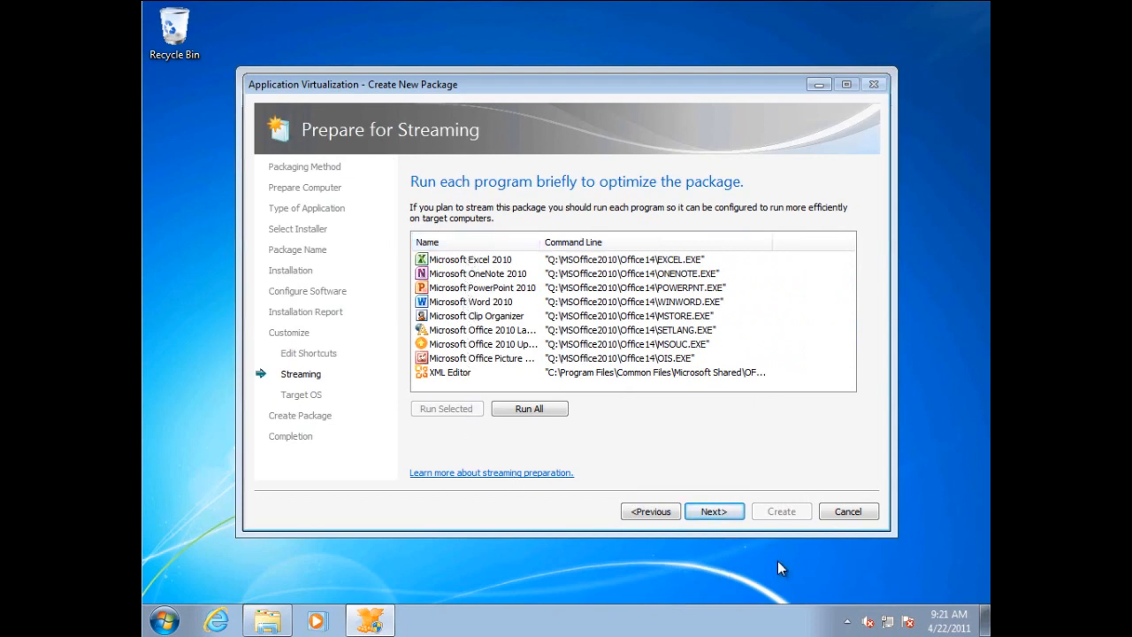
Run Microsoft Excel 2010 briefly to optimize the package for streaming, closing it after it opens.
{"action": "left_click", "coordinate": [471, 259]}
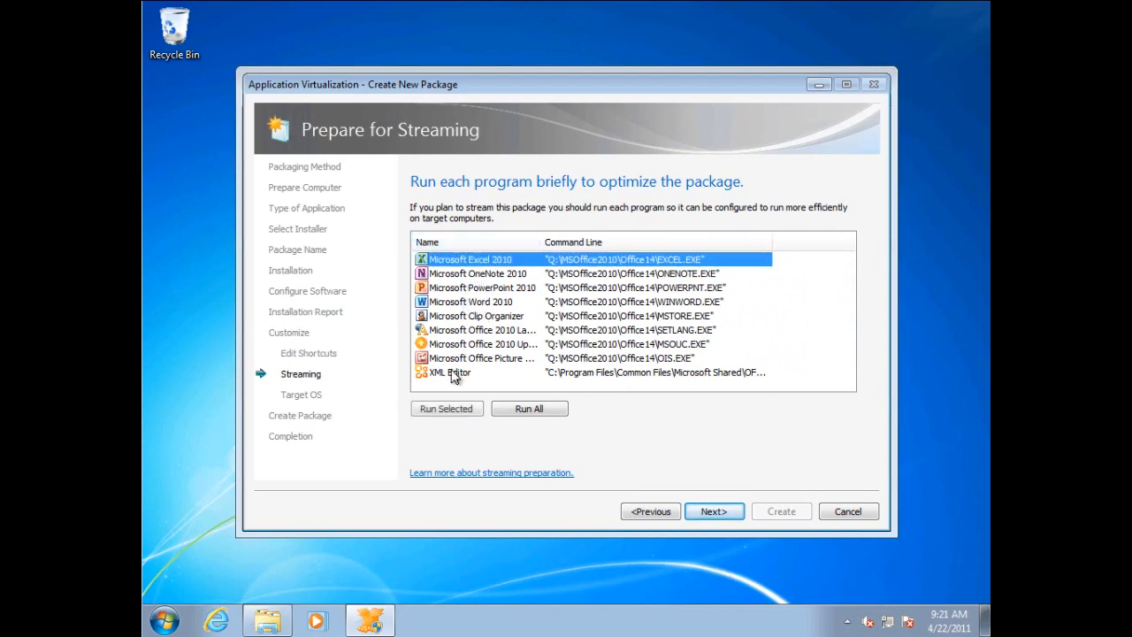
{"action": "left_click", "coordinate": [444, 413]}
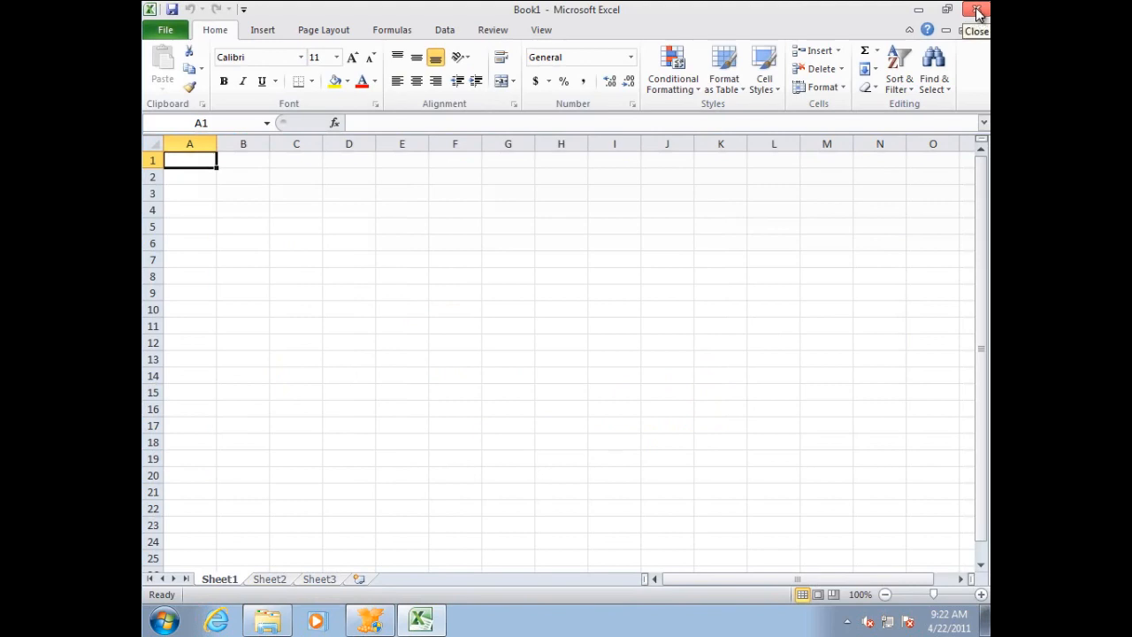
{"action": "left_click", "coordinate": [978, 10]}
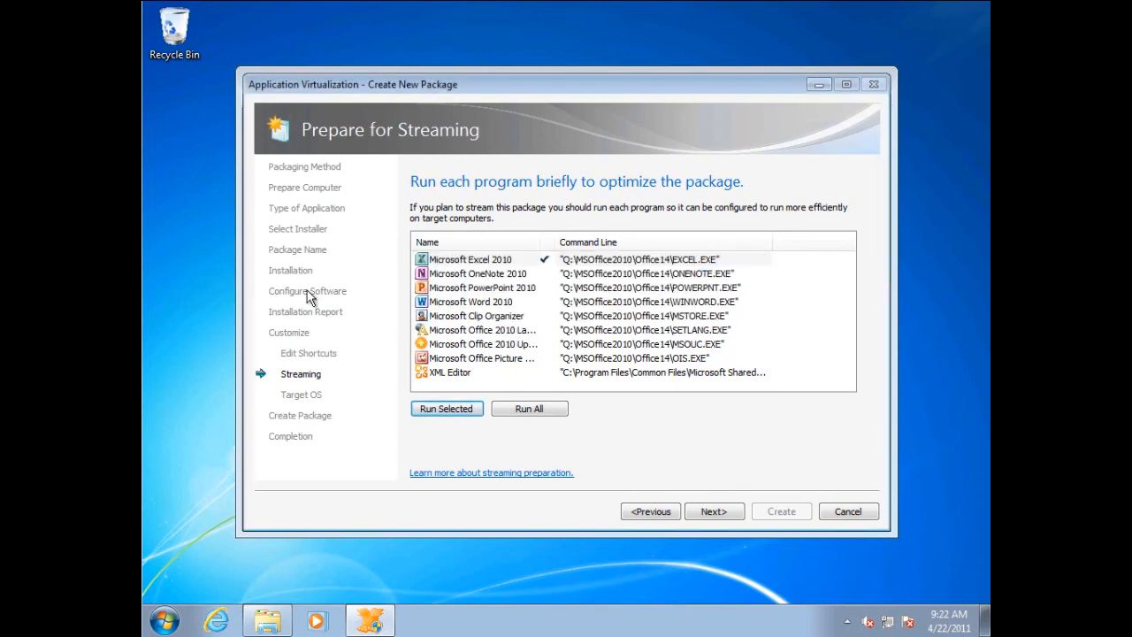
Run Microsoft OneNote 2010, PowerPoint 2010 and Word 2010 briefly for streaming optimization, closing each program after it opens.
{"action": "left_click", "coordinate": [498, 274]}
{"action": "left_click", "coordinate": [459, 406]}
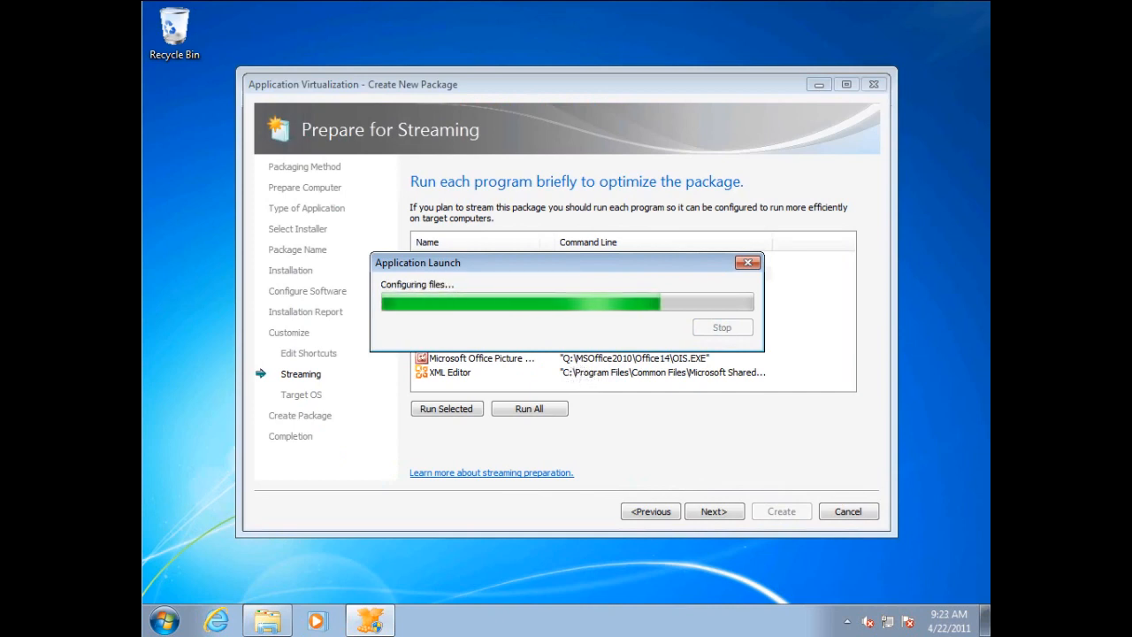
{"action": "left_click", "coordinate": [446, 409]}
{"action": "left_click", "coordinate": [976, 9]}
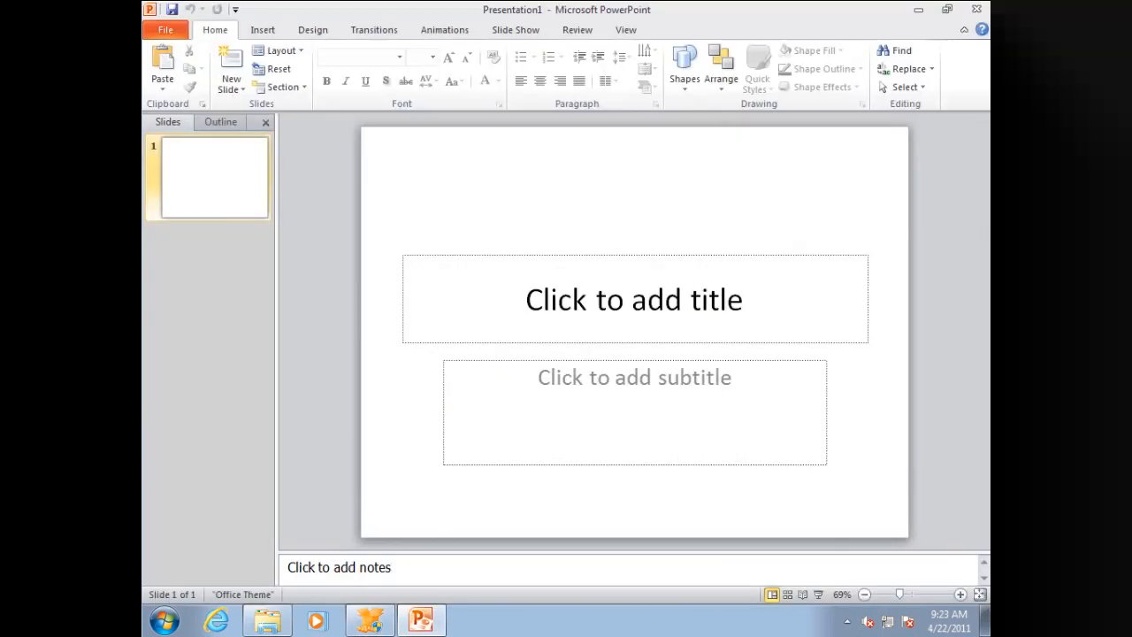
{"action": "left_click", "coordinate": [977, 8]}
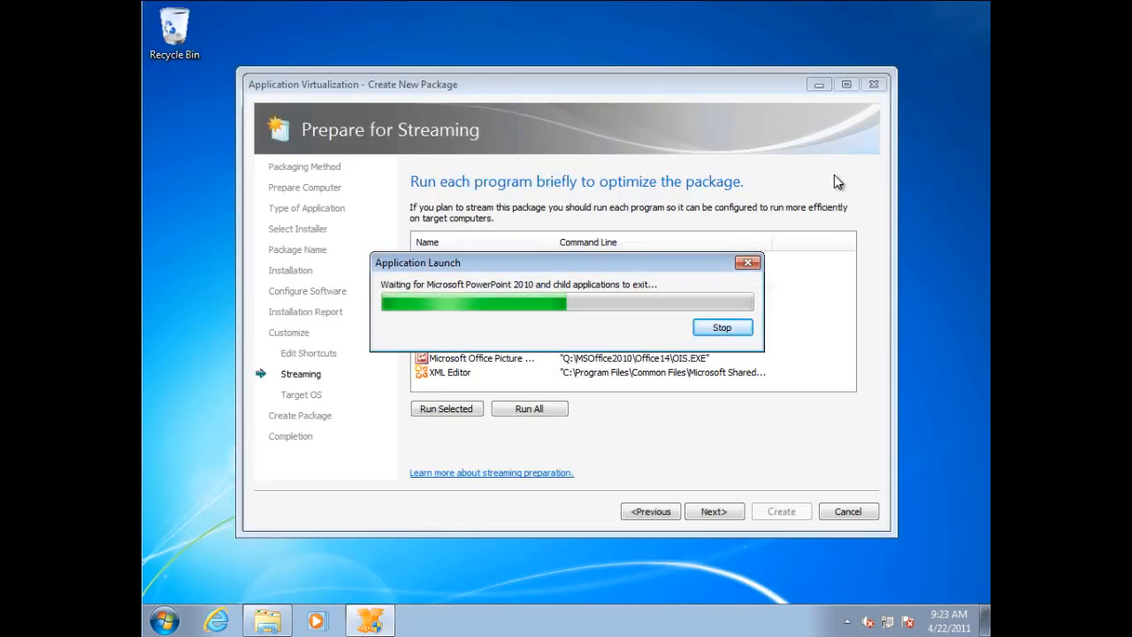
{"action": "right_click", "coordinate": [641, 622]}
{"action": "left_click", "coordinate": [682, 565]}
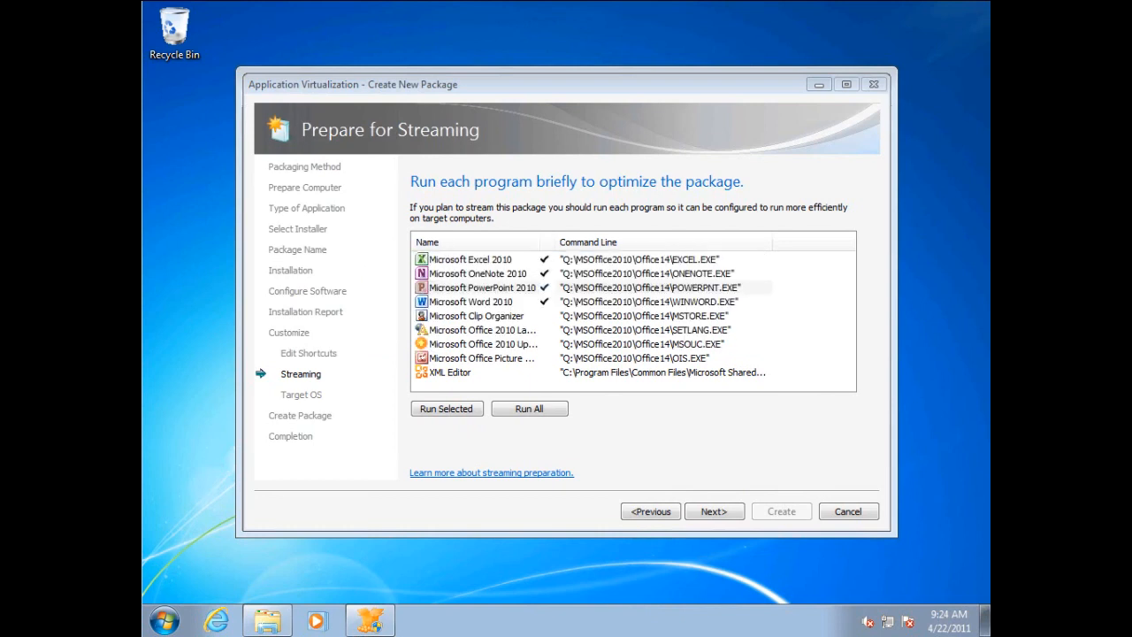
Restrict the package to Windows 7 32-bit, Windows 7 64-bit and Windows 2008 Terminal Server R2 64-bit, and continue to package creation.
{"action": "left_click", "coordinate": [713, 514]}
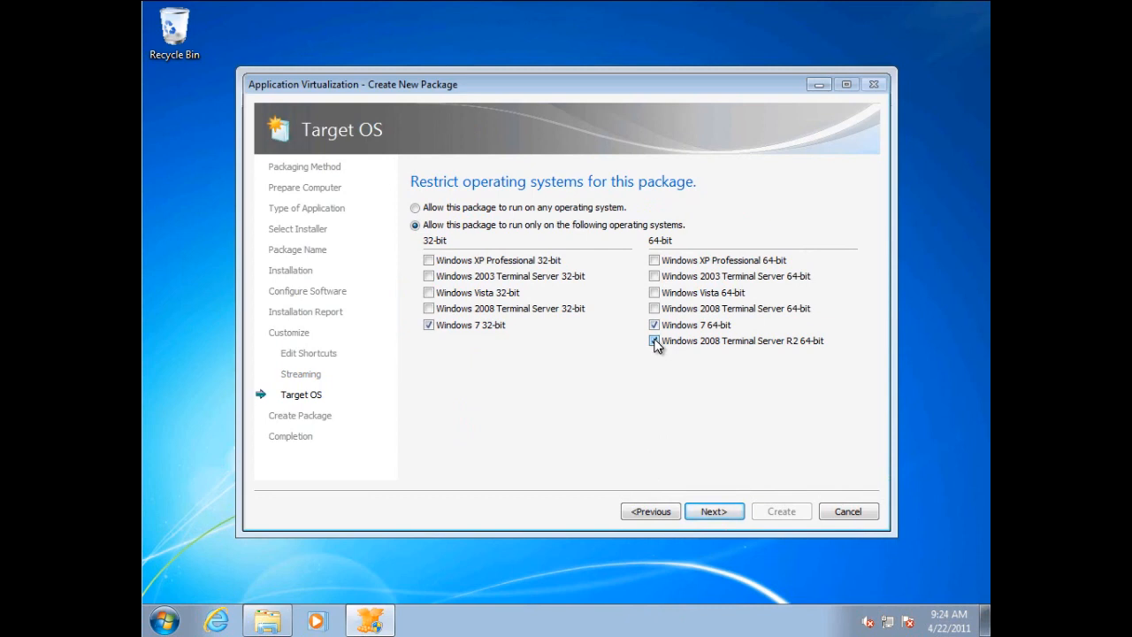
{"action": "left_click", "coordinate": [714, 512]}
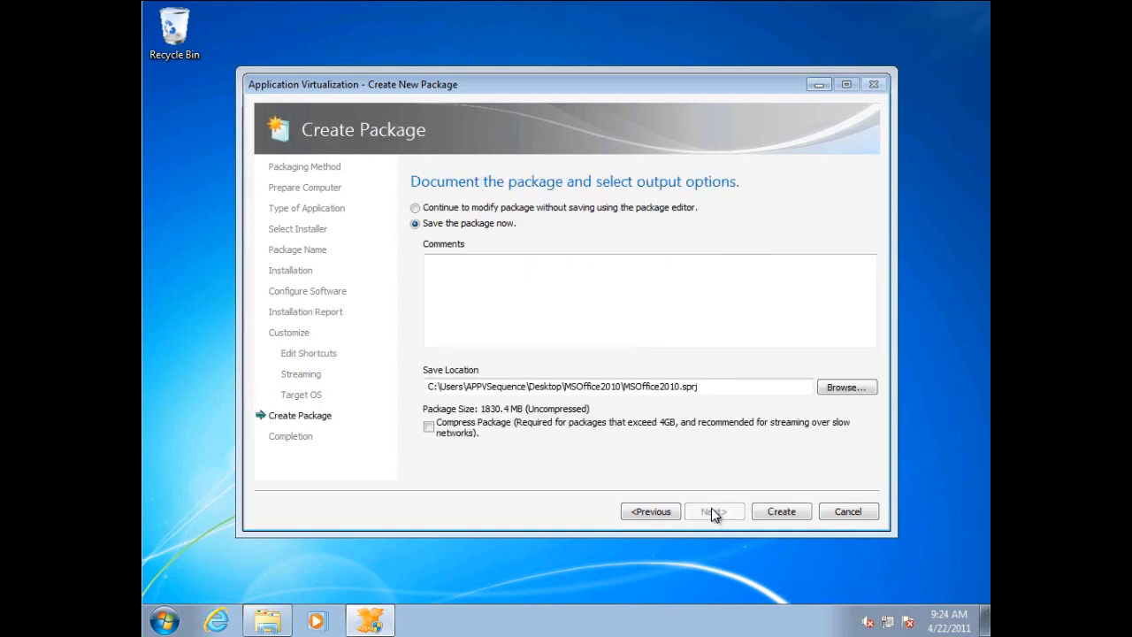
Add the comment "Office 2010 32-bit Word, PowerPoint, Excel and OneNote" and create the uncompressed package in the default save location.
{"action": "left_click", "coordinate": [621, 314]}
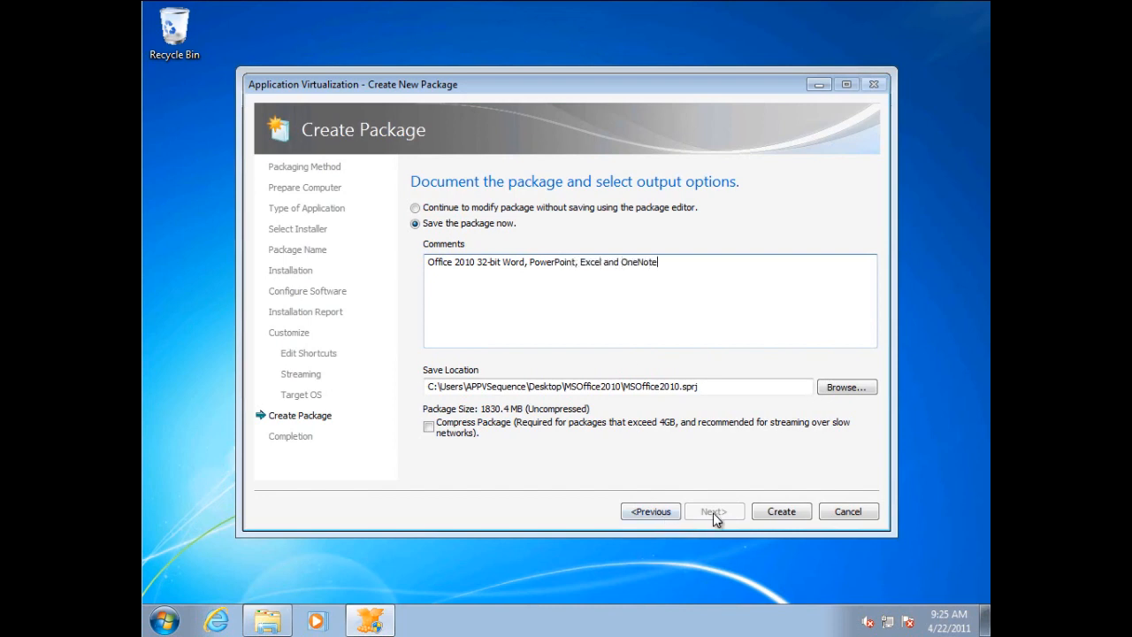
{"action": "left_click", "coordinate": [778, 512]}
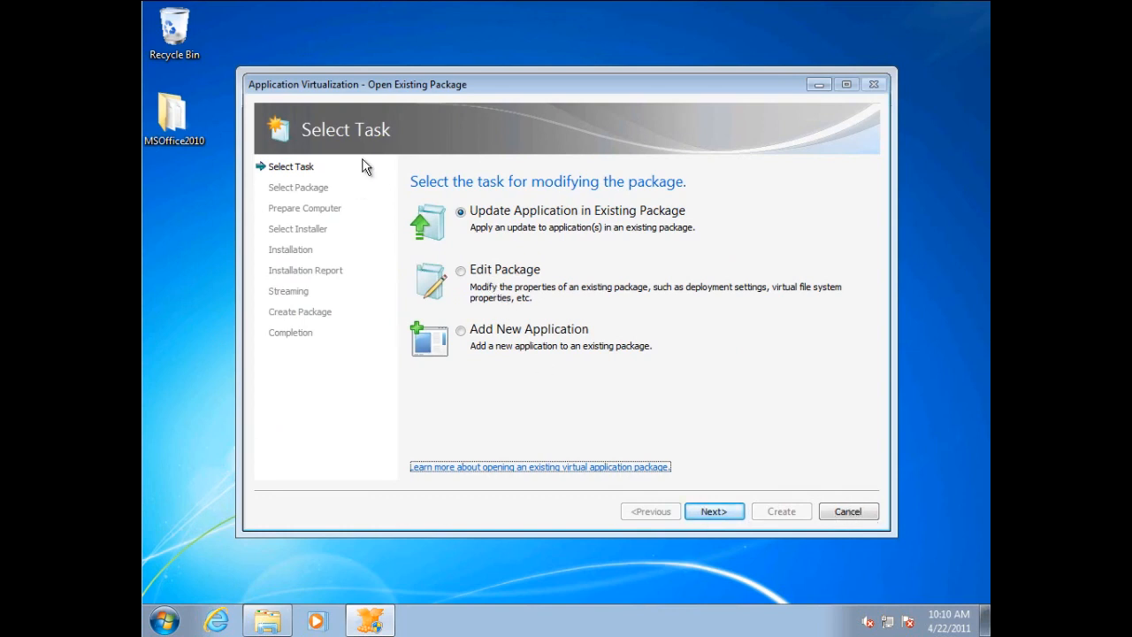
Cancel the Open Existing Package wizard and start modifying an existing virtual application package again.
{"action": "left_click", "coordinate": [863, 513]}
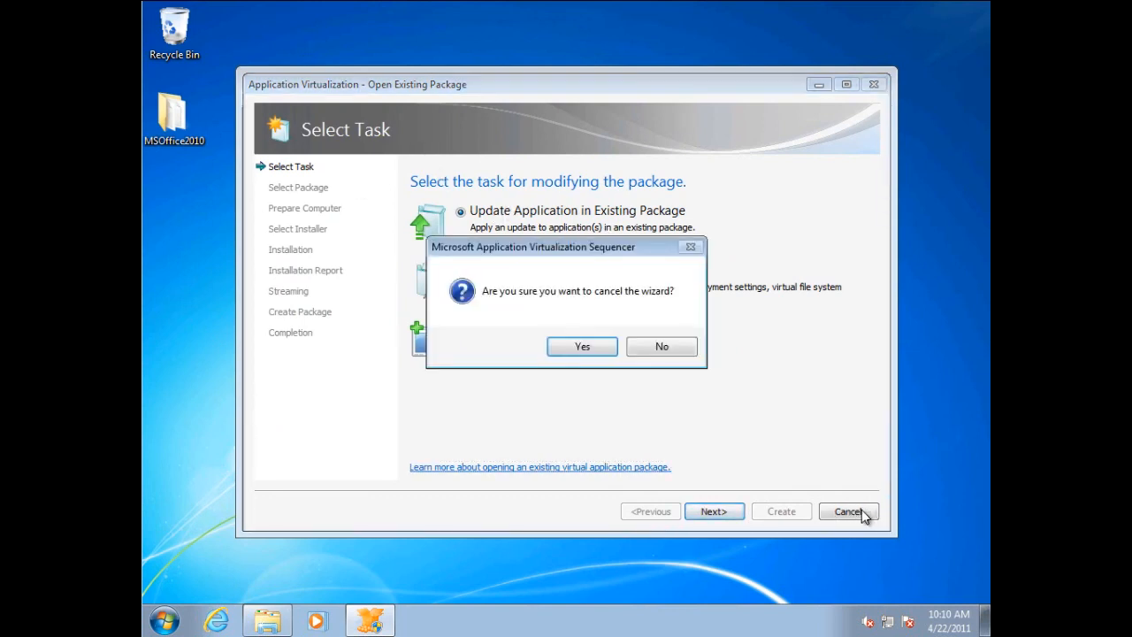
{"action": "left_click", "coordinate": [589, 349]}
{"action": "left_click", "coordinate": [345, 334]}
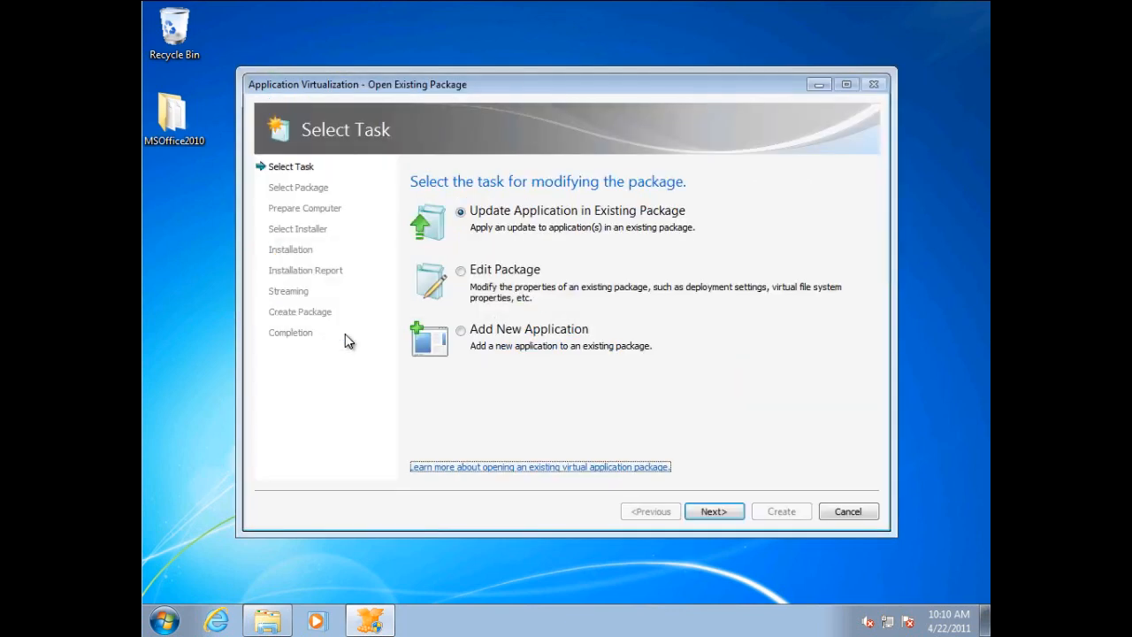
Choose to edit a package and open the package file in the desktop's MSOffice2010 folder in the package editor.
{"action": "left_click", "coordinate": [496, 272]}
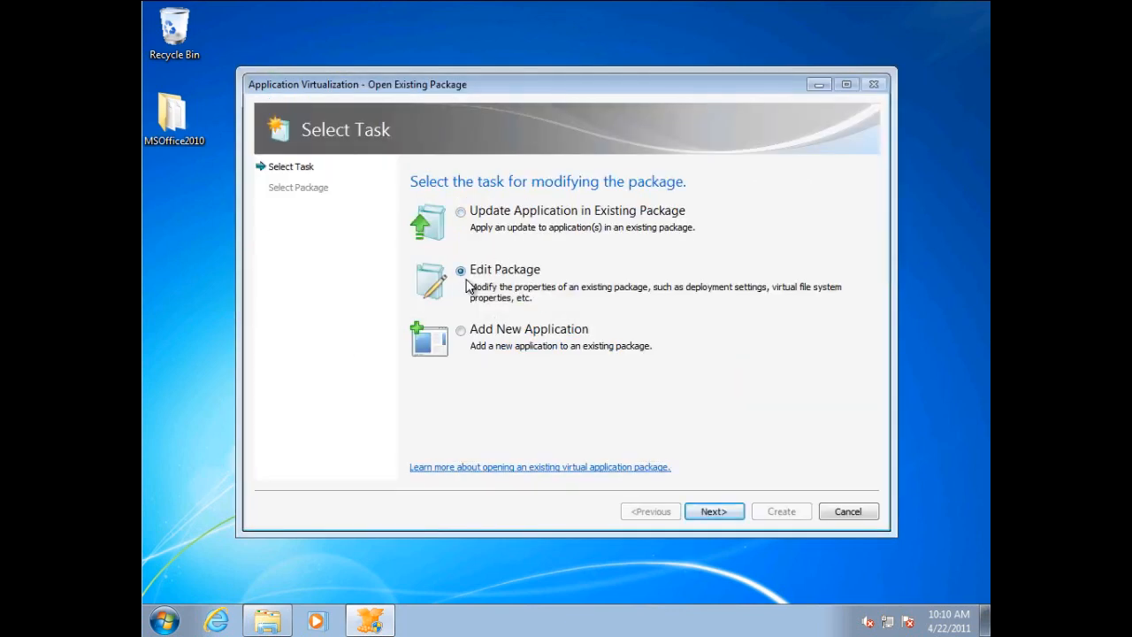
{"action": "left_click", "coordinate": [714, 513]}
{"action": "left_click", "coordinate": [846, 211]}
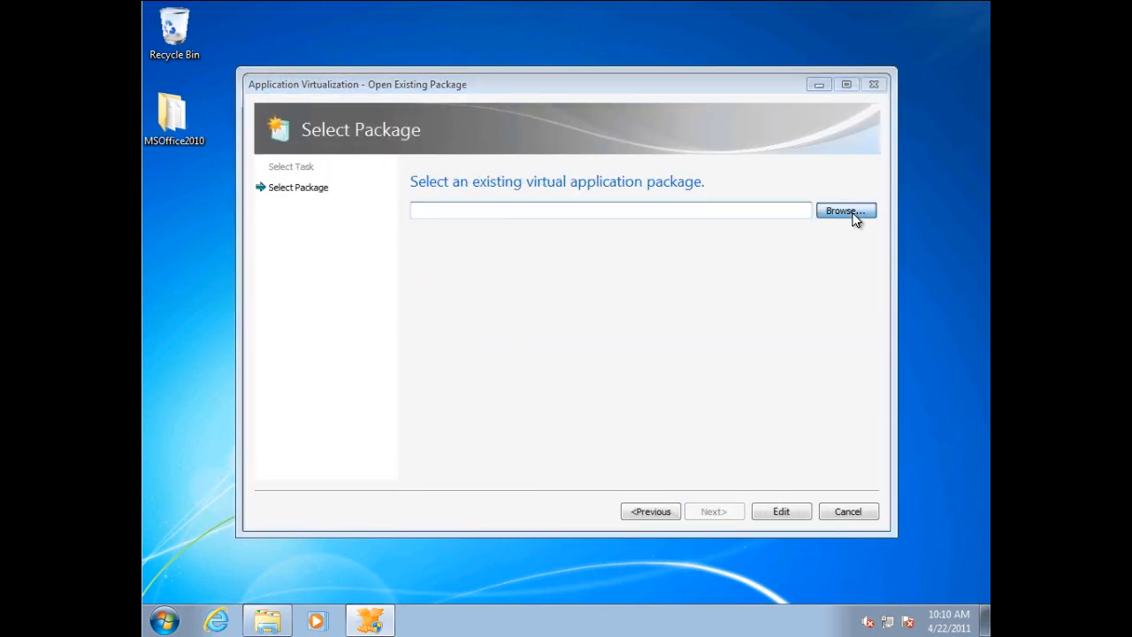
{"action": "left_click", "coordinate": [323, 212]}
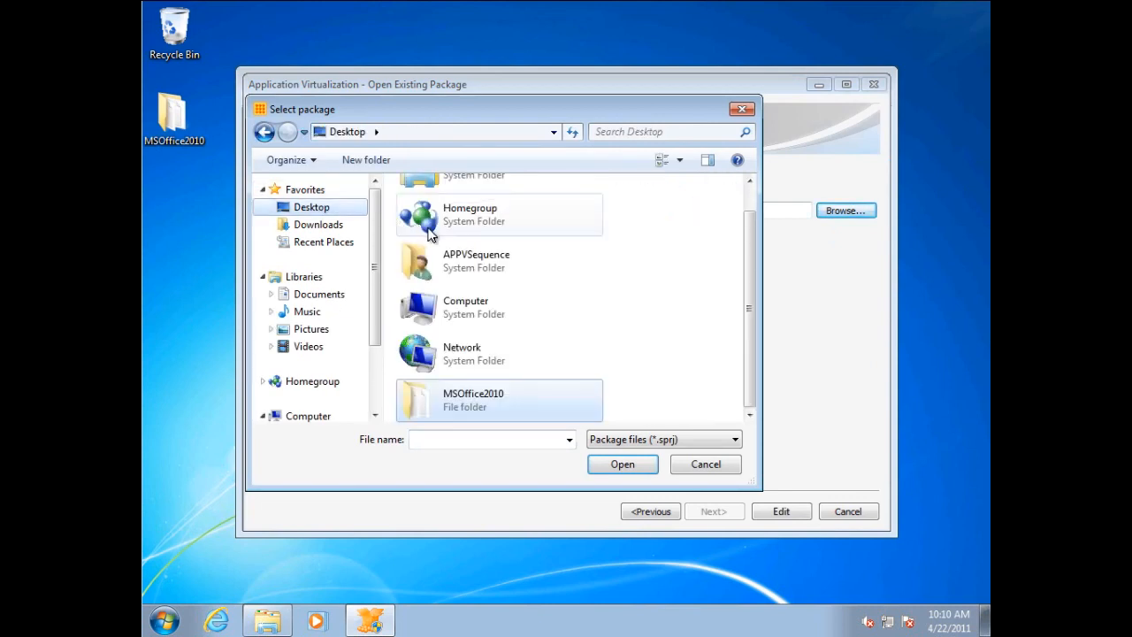
{"action": "double_click", "coordinate": [475, 413]}
{"action": "double_click", "coordinate": [463, 226]}
{"action": "left_click", "coordinate": [782, 513]}
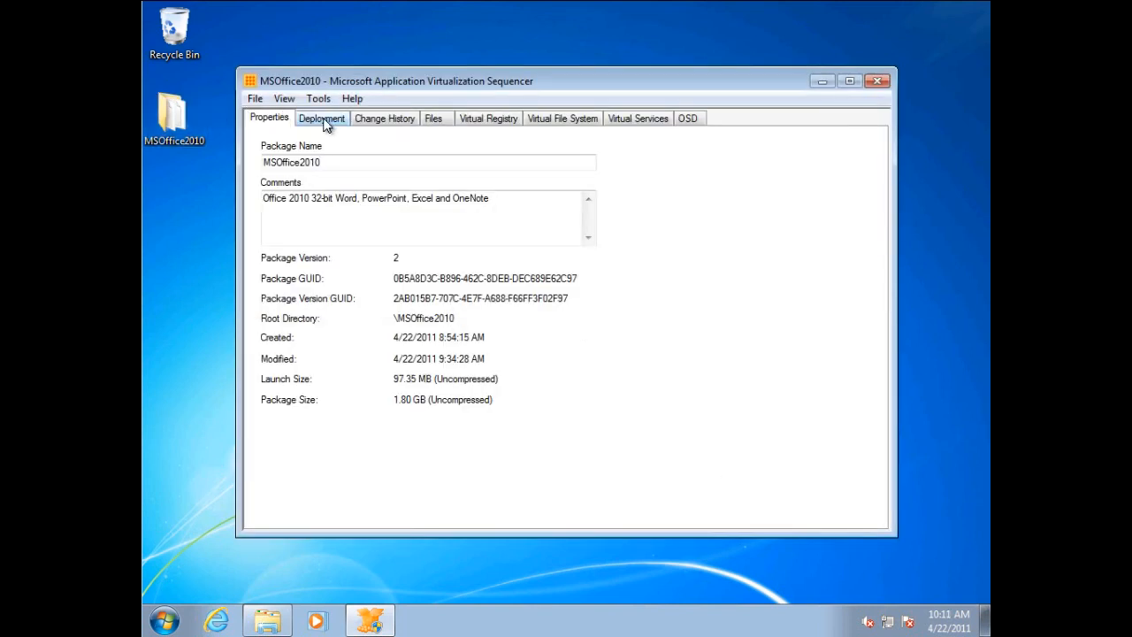
Review the package's deployment settings, and examine its virtual registry down to the Microsoft key under MACHINE\Software.
{"action": "left_click", "coordinate": [325, 122]}
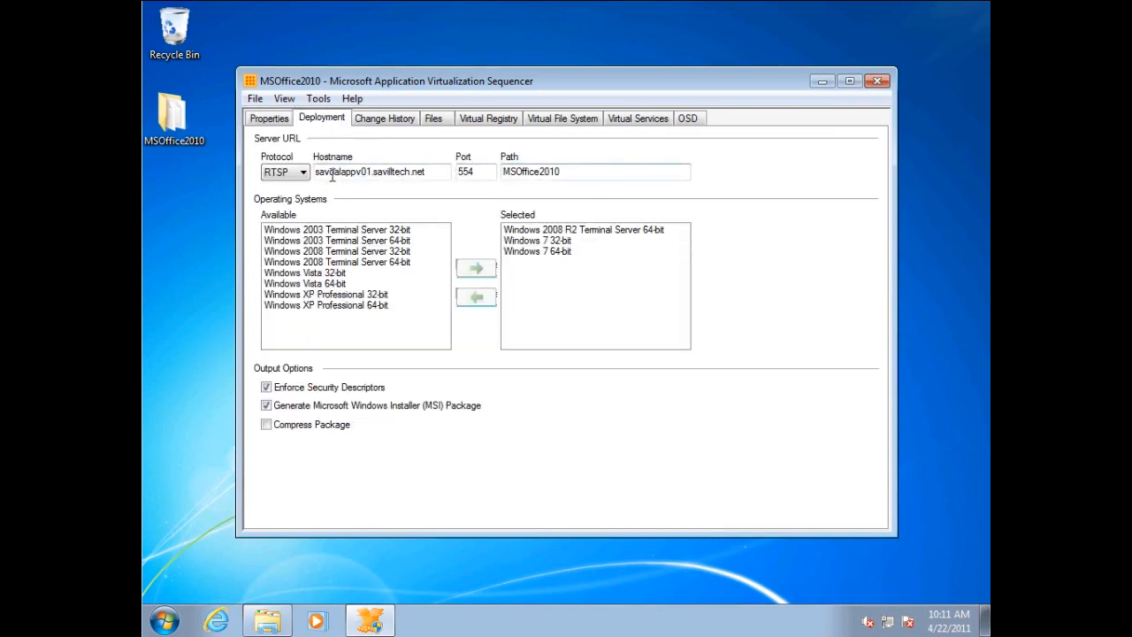
{"action": "left_click", "coordinate": [501, 120]}
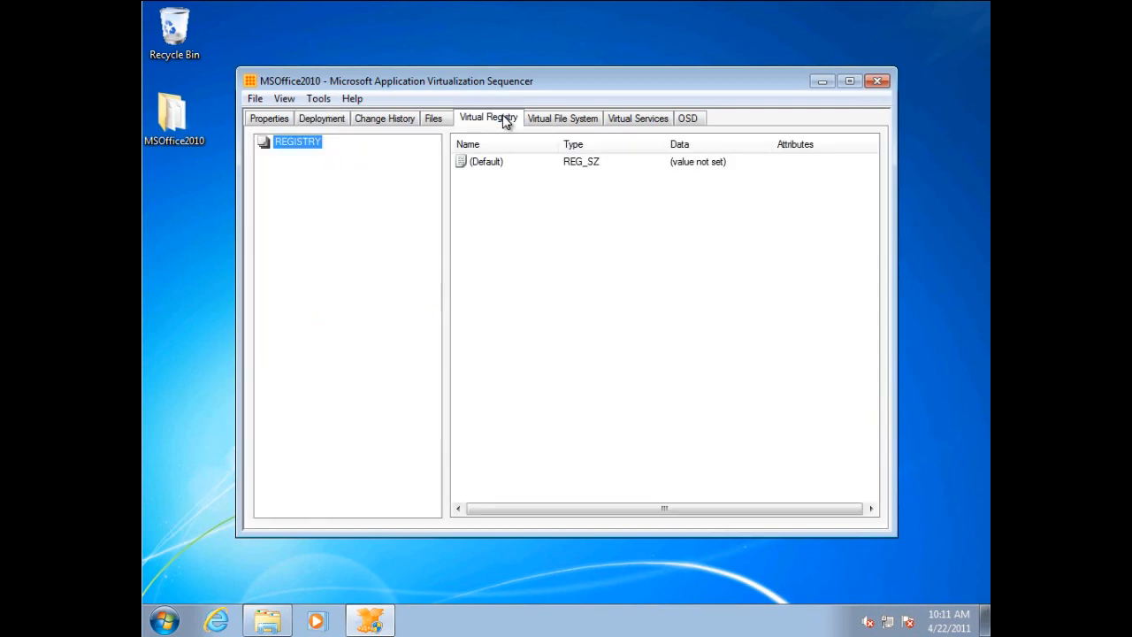
{"action": "double_click", "coordinate": [285, 146]}
{"action": "double_click", "coordinate": [301, 156]}
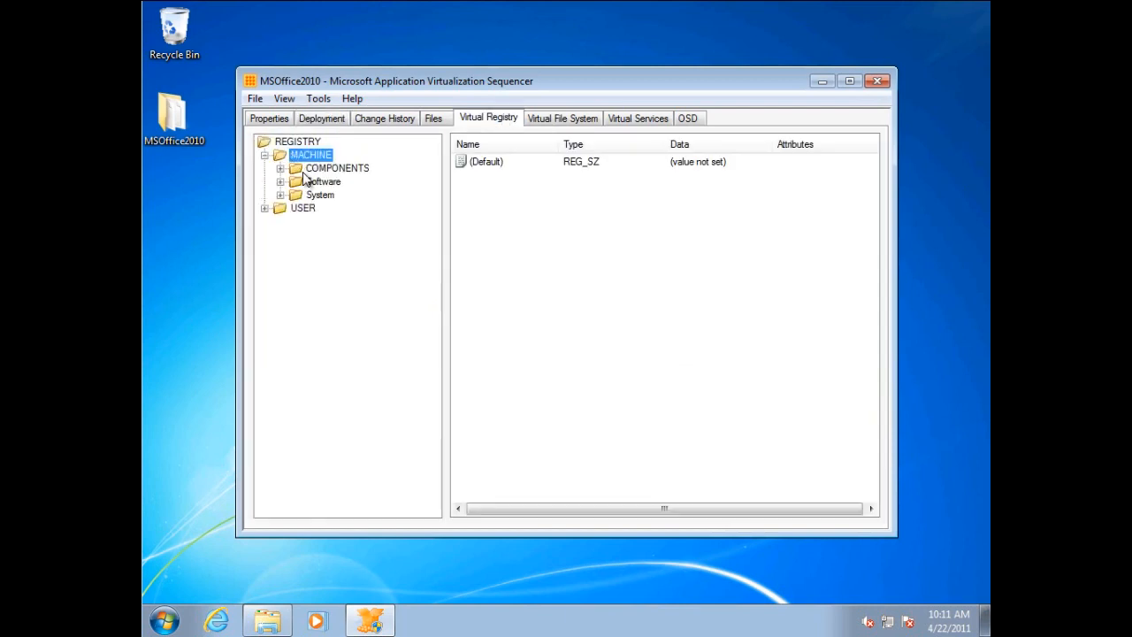
{"action": "double_click", "coordinate": [320, 182]}
{"action": "double_click", "coordinate": [326, 219]}
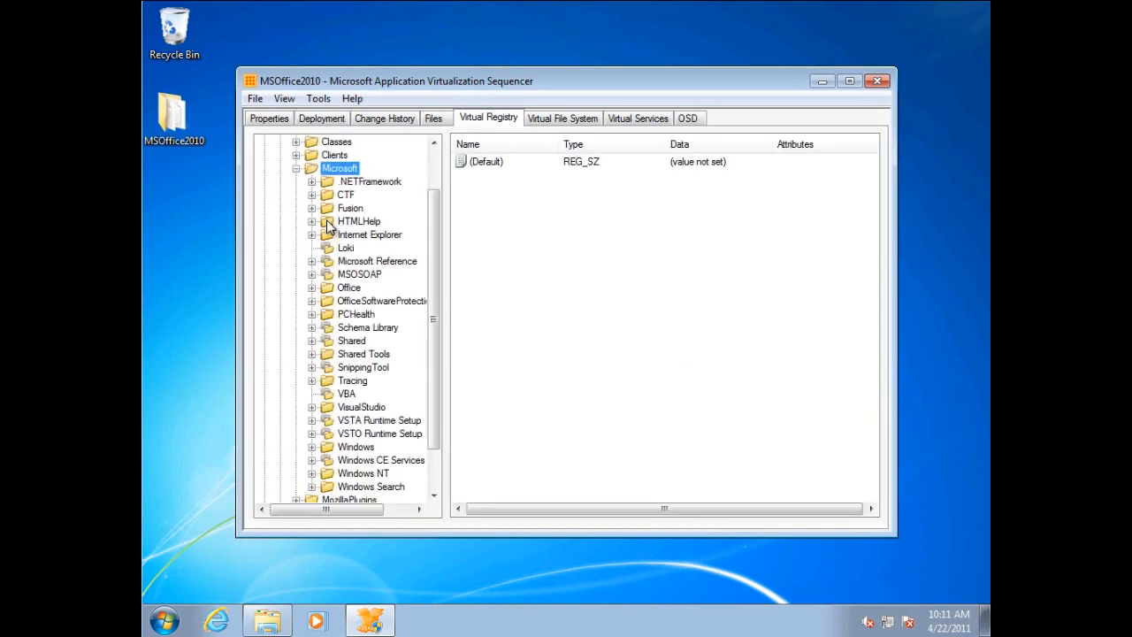
Expand the Office\14.0 key in the package's virtual registry and inspect its merge and override options for the local key.
{"action": "double_click", "coordinate": [345, 287]}
{"action": "left_click", "coordinate": [357, 303]}
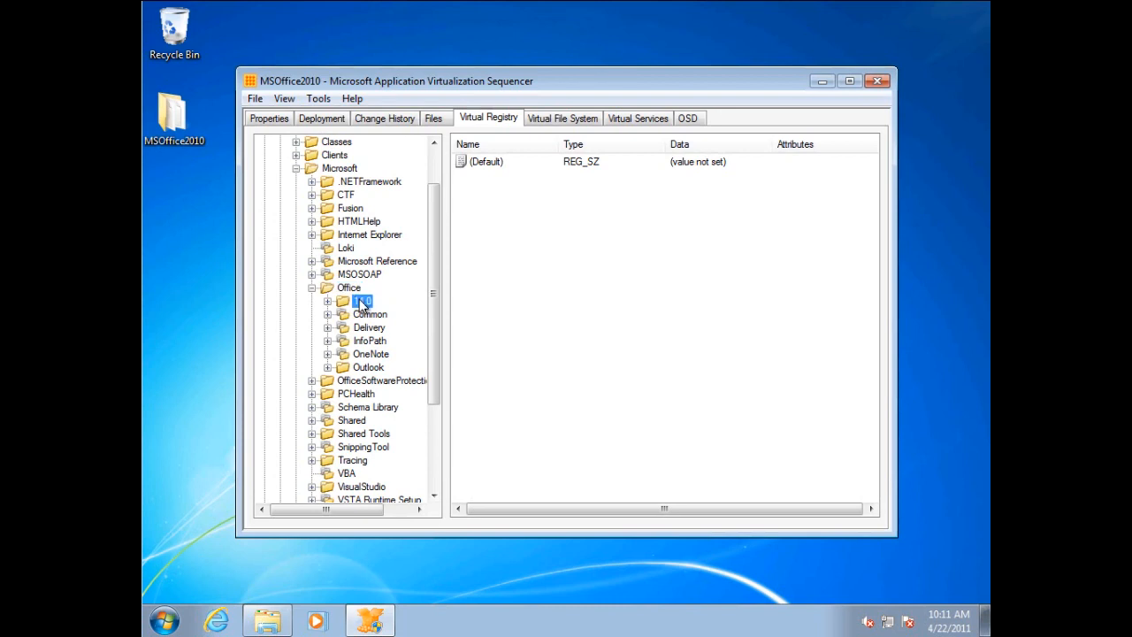
{"action": "double_click", "coordinate": [362, 303]}
{"action": "right_click", "coordinate": [361, 302]}
{"action": "mouse_move", "coordinate": [397, 357]}
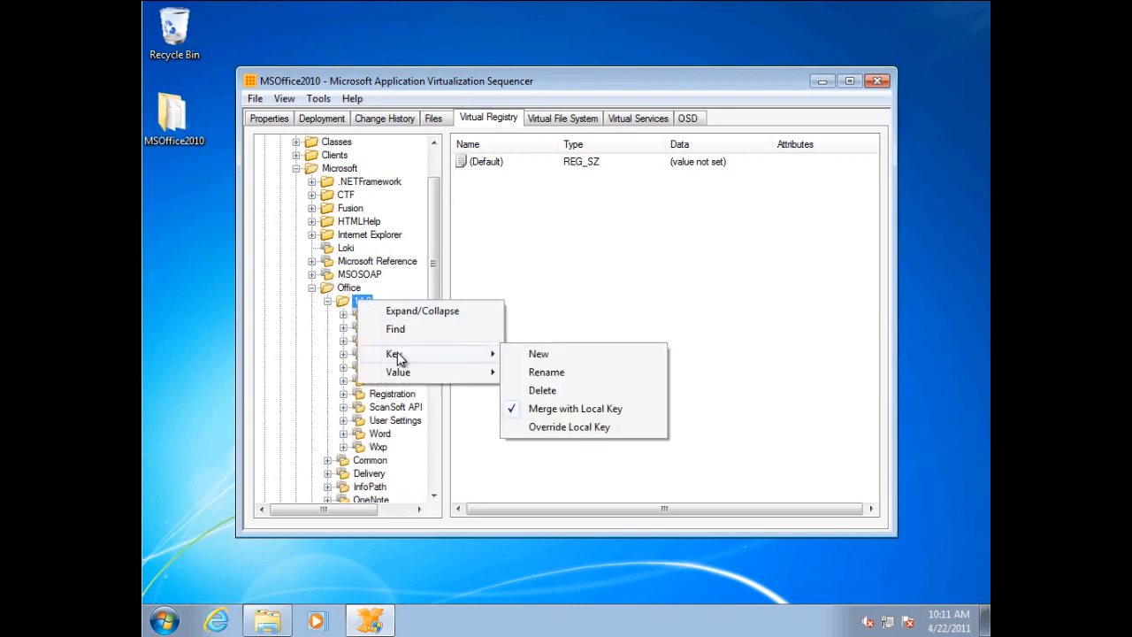
Review the OSD settings for Microsoft Excel 2010 and examine the local interaction policy under IMPLEMENTATION, VIRTUALENV and POLICIES.
{"action": "left_click", "coordinate": [693, 121]}
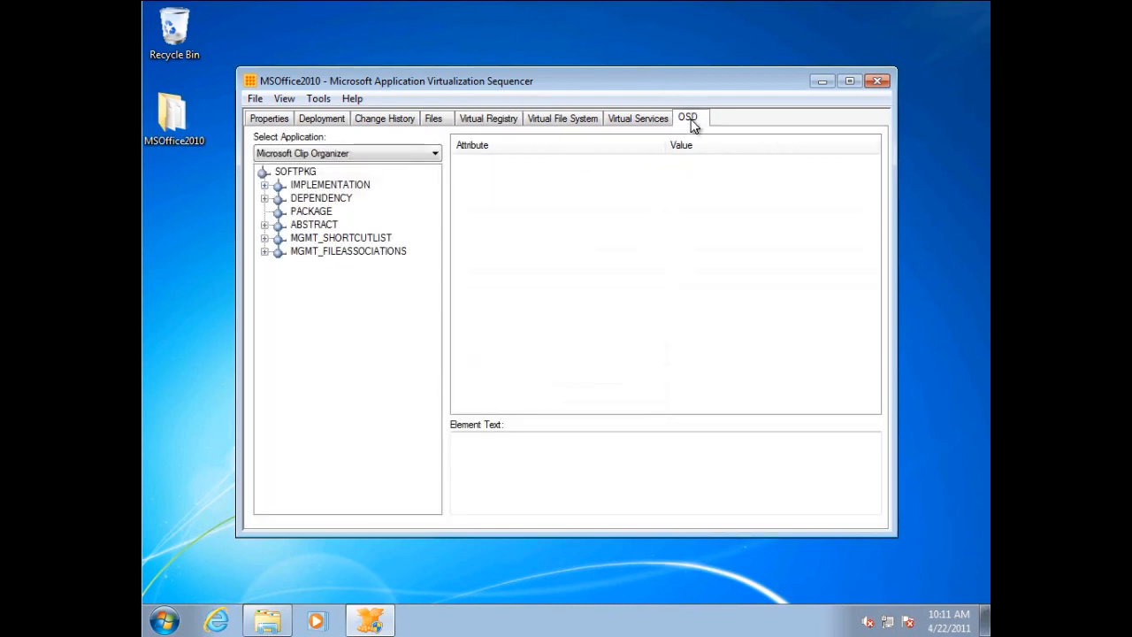
{"action": "left_click", "coordinate": [333, 154]}
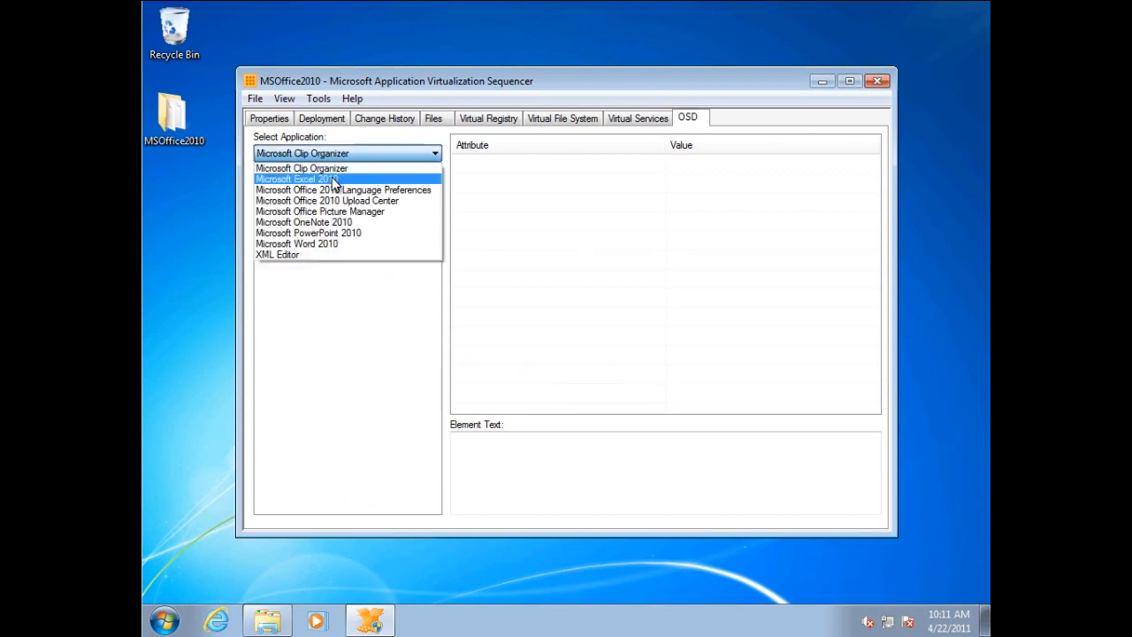
{"action": "left_click", "coordinate": [333, 169]}
{"action": "double_click", "coordinate": [336, 188]}
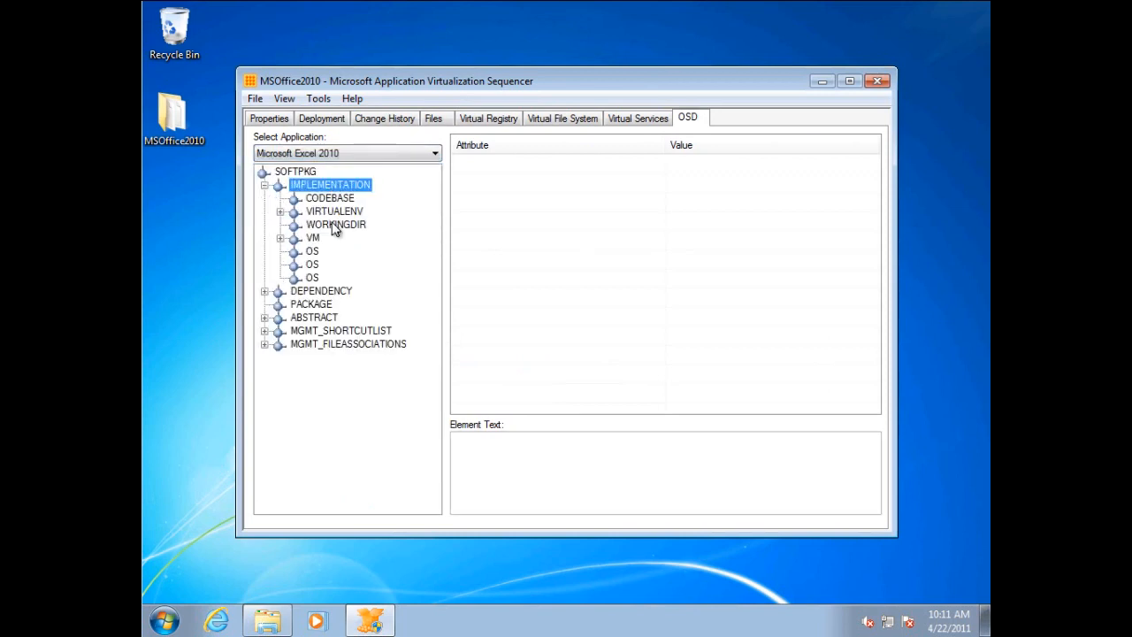
{"action": "double_click", "coordinate": [336, 212]}
{"action": "double_click", "coordinate": [340, 226]}
{"action": "left_click", "coordinate": [363, 238]}
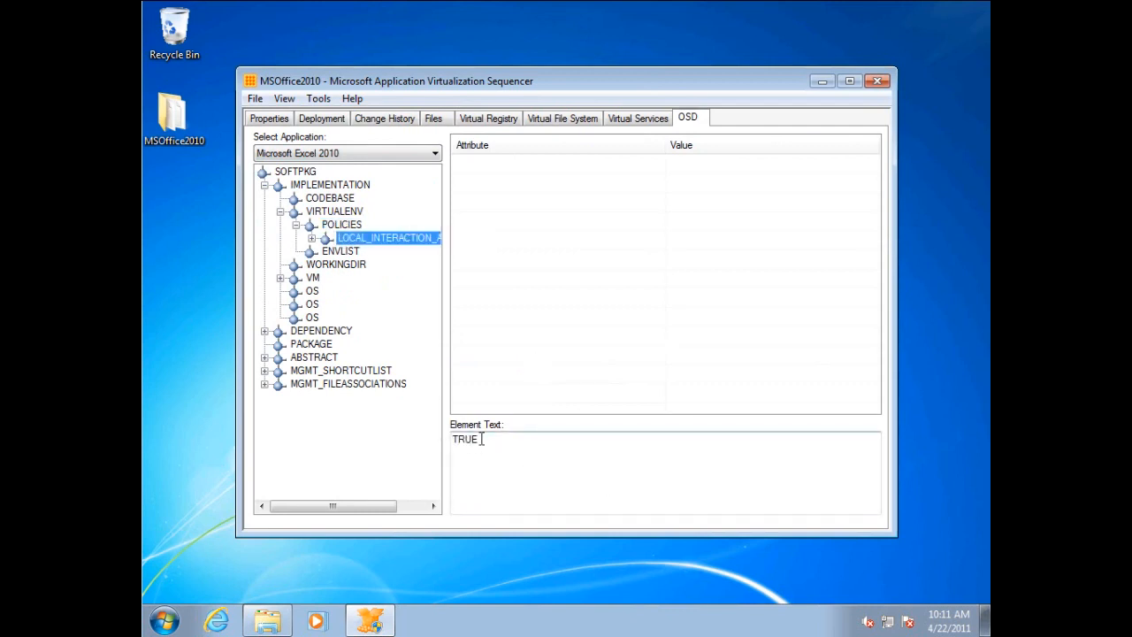
{"action": "left_click_drag", "start_coordinate": [482, 439], "coordinate": [456, 440]}
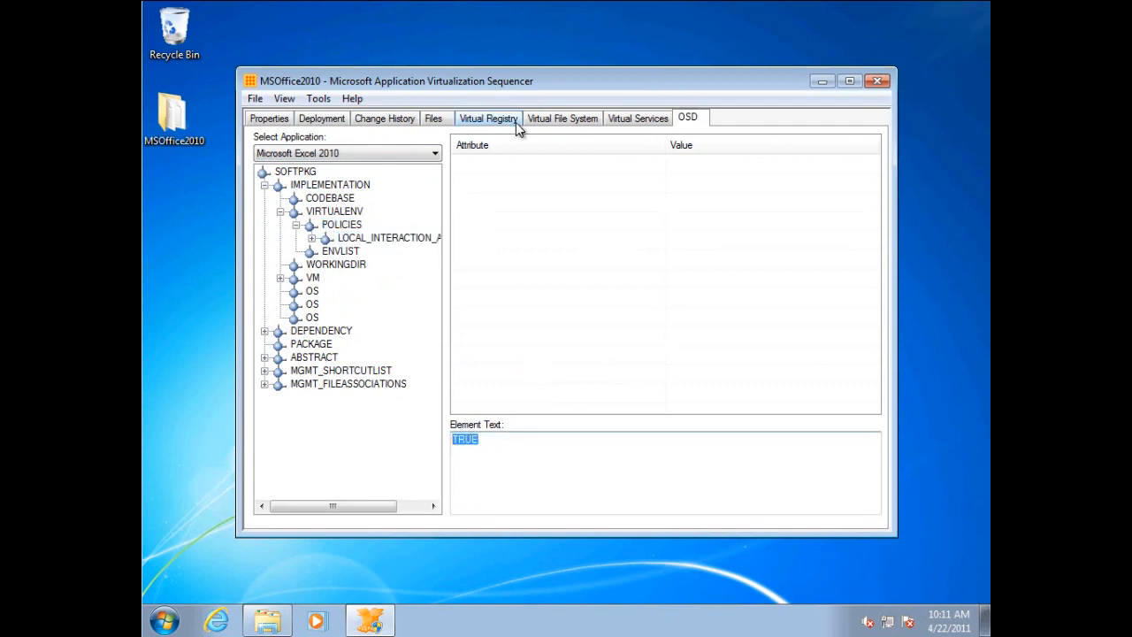
{"action": "left_click", "coordinate": [255, 98]}
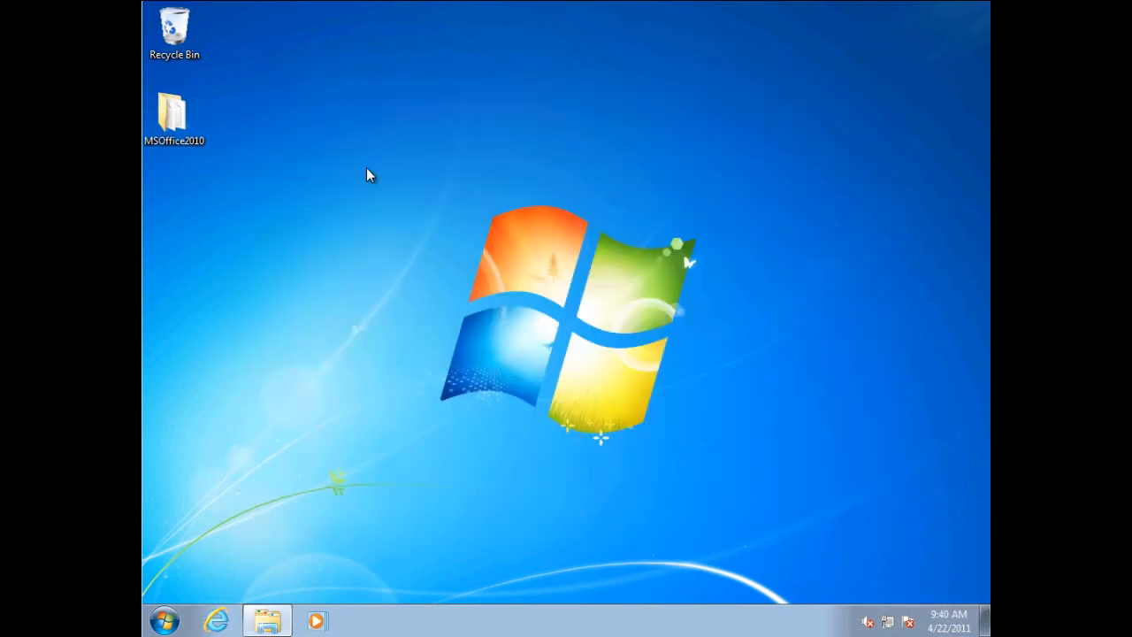
Copy the desktop's MSOffice2010 folder and connect to the network share \\savdalappv01\content.
{"action": "right_click", "coordinate": [174, 116]}
{"action": "left_click", "coordinate": [228, 257]}
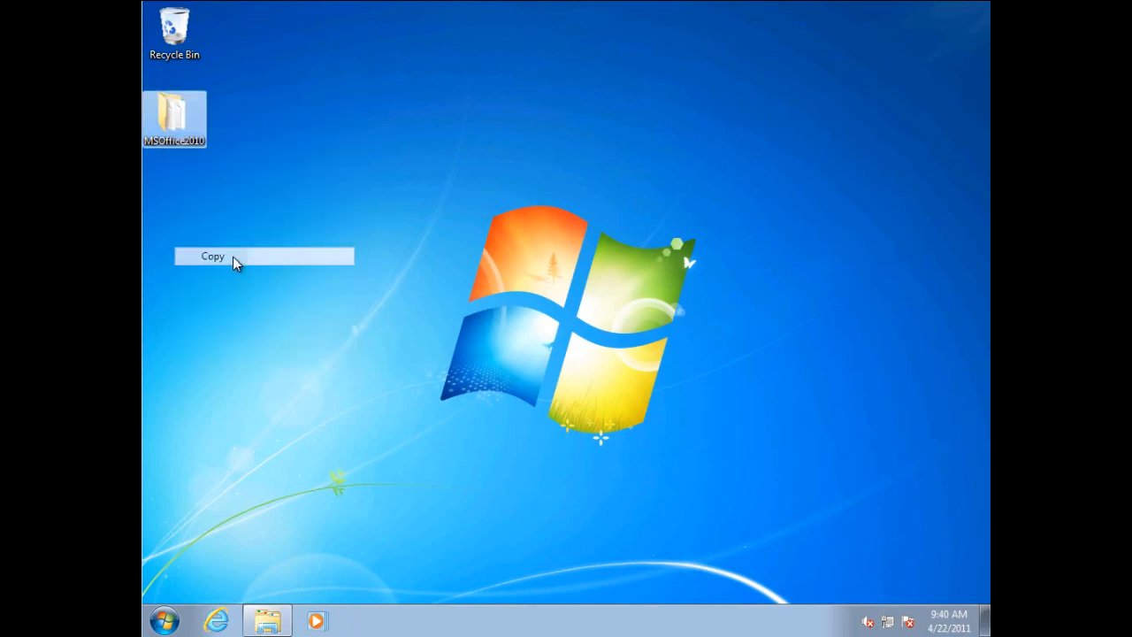
{"action": "left_click", "coordinate": [383, 281]}
{"action": "key", "text": "super+r"}
{"action": "type", "text": "\\"}
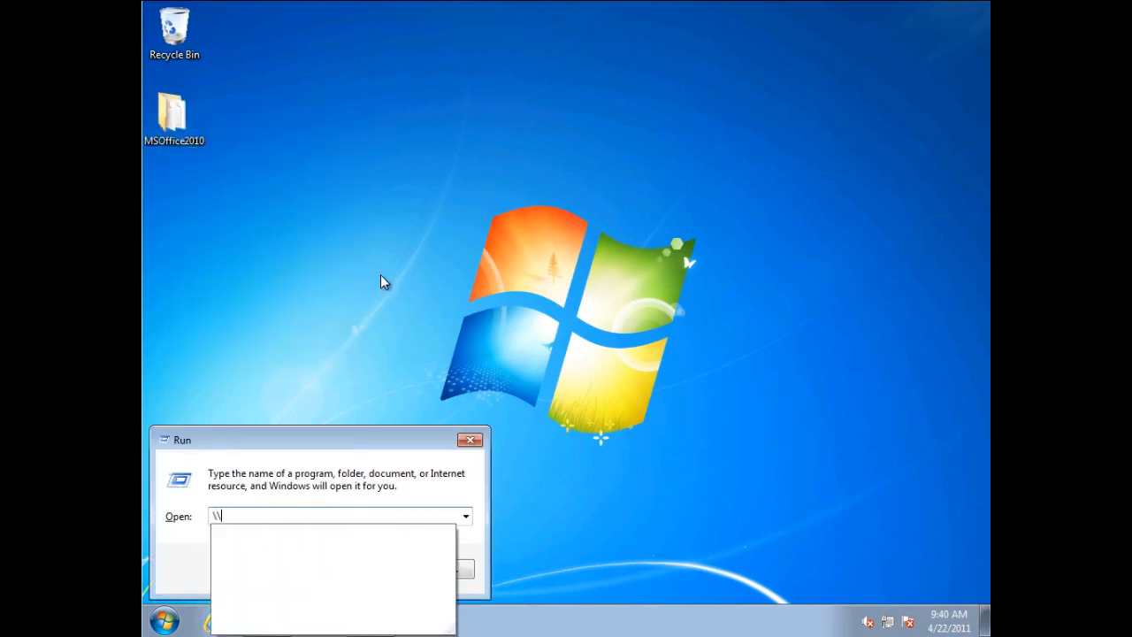
{"action": "type", "text": "savdalappv0"}
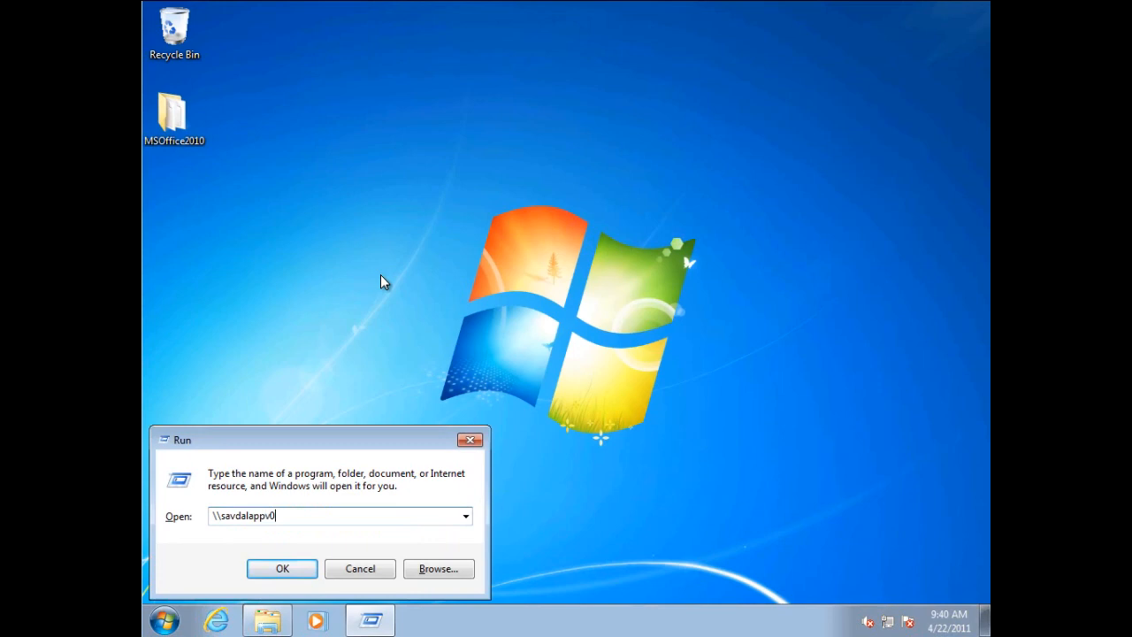
{"action": "type", "text": "1\\content"}
{"action": "key", "text": "Return"}
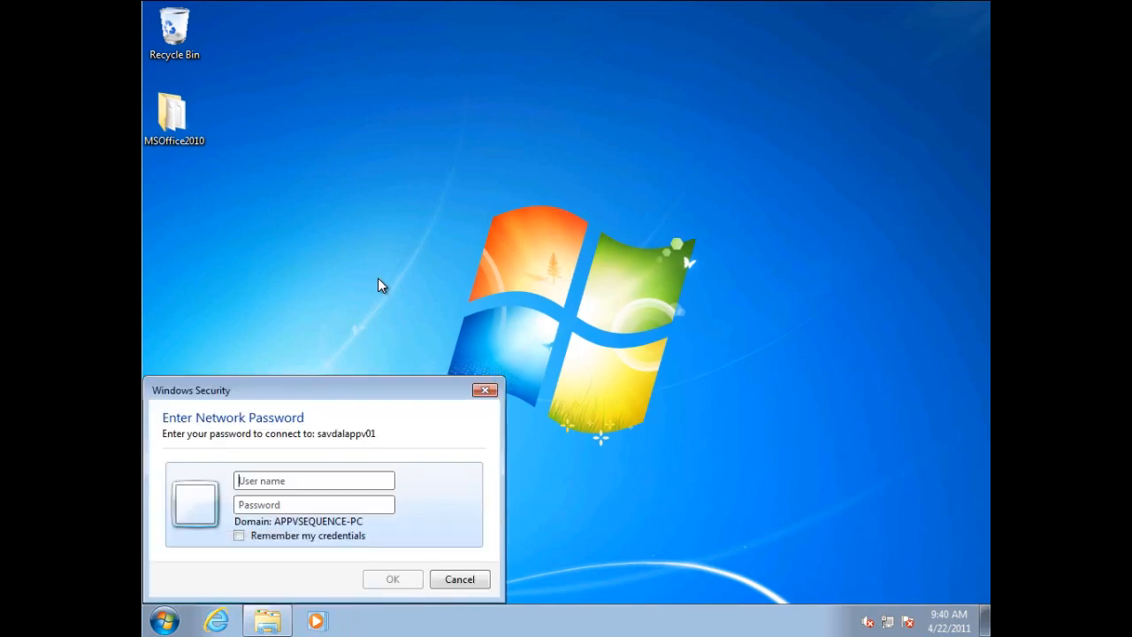
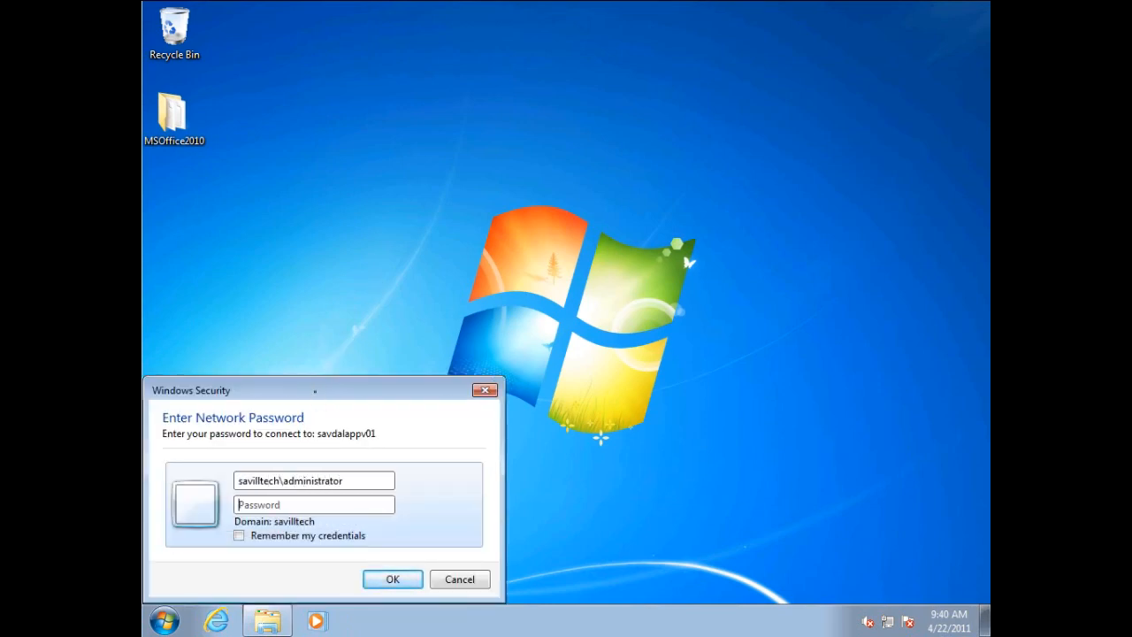
Sign in to the share with the domain administrator's user name and password, and paste the MSOffice2010 folder into it.
{"action": "key", "text": "Return"}
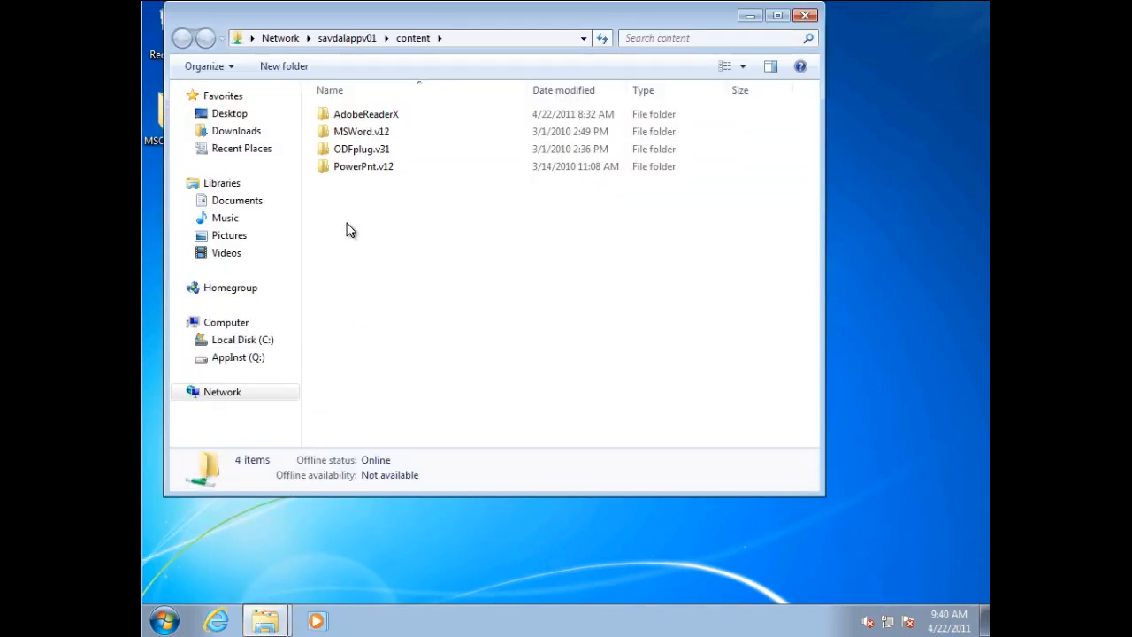
{"action": "key", "text": "ctrl+v"}
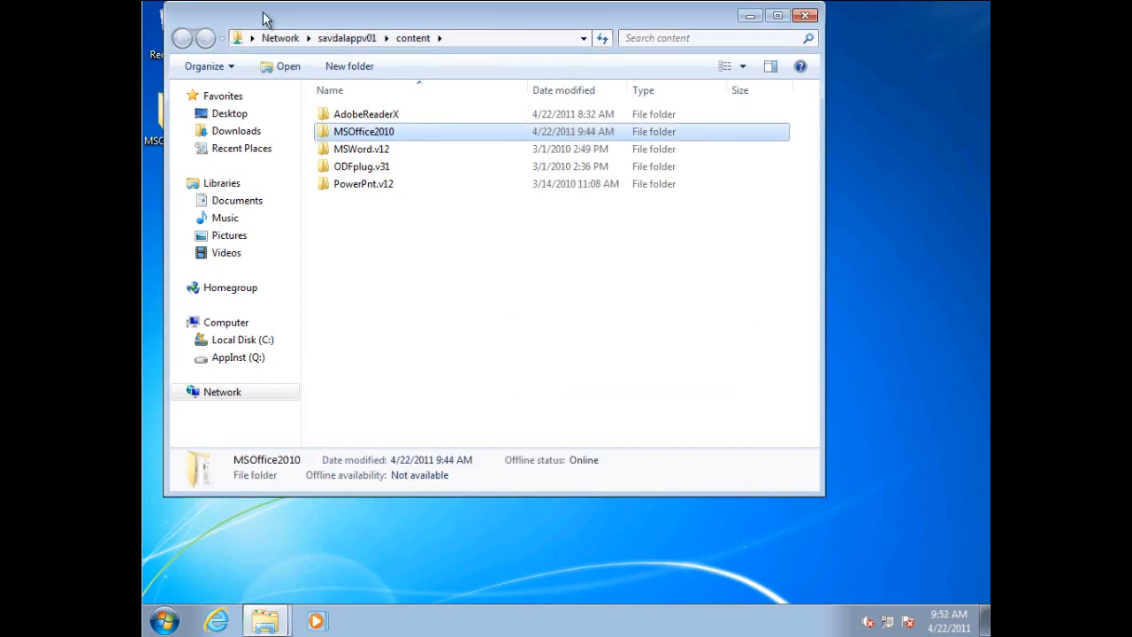
{"action": "left_click", "coordinate": [806, 16]}
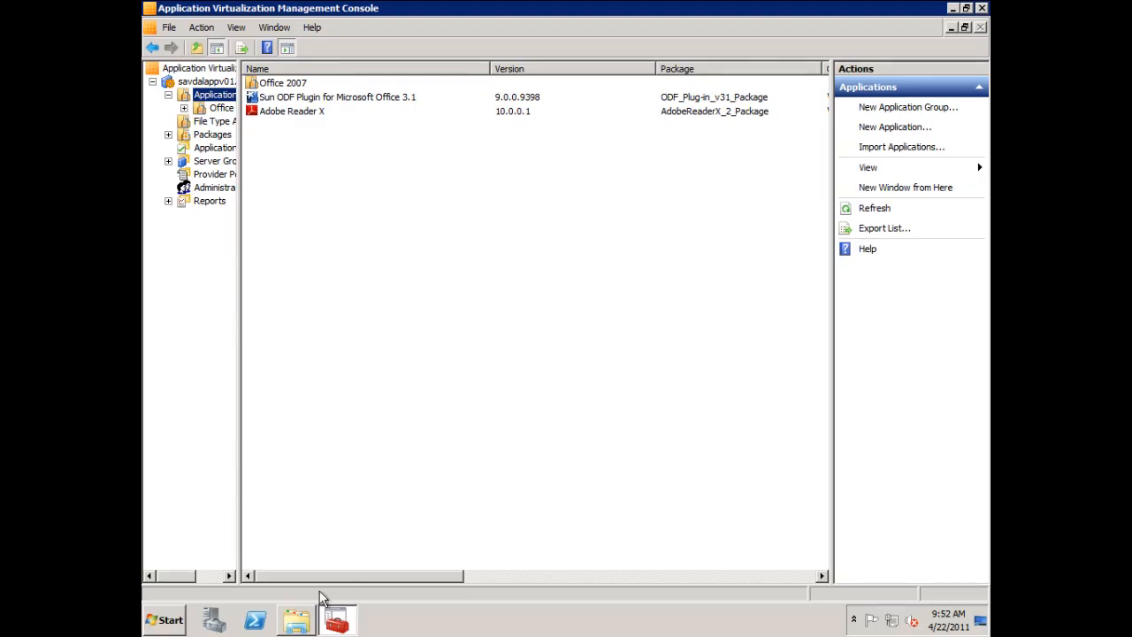
On the management server, browse to the App Virt Management Server content folder under Program Files (x86) and locate the MSOffice2010 folder.
{"action": "left_click", "coordinate": [295, 620]}
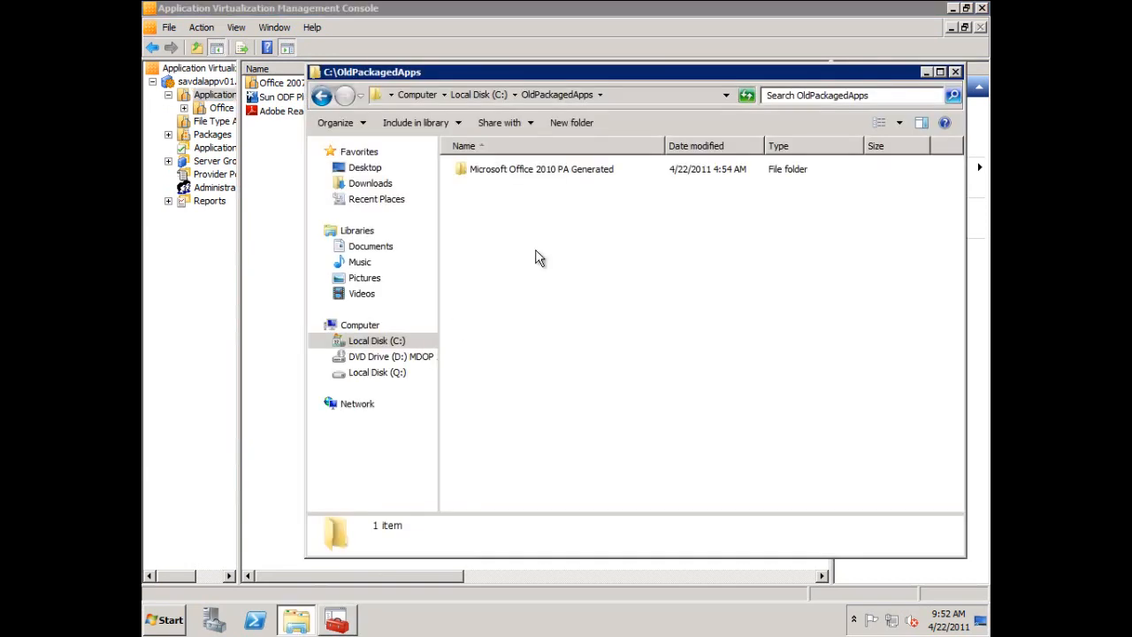
{"action": "left_click", "coordinate": [473, 96]}
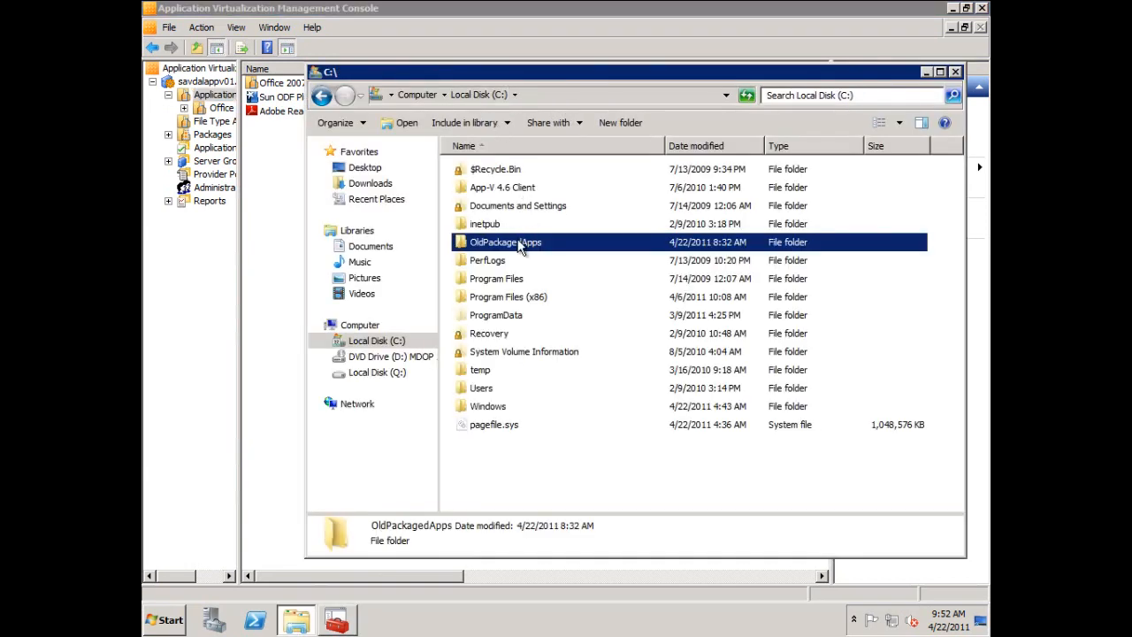
{"action": "double_click", "coordinate": [513, 297]}
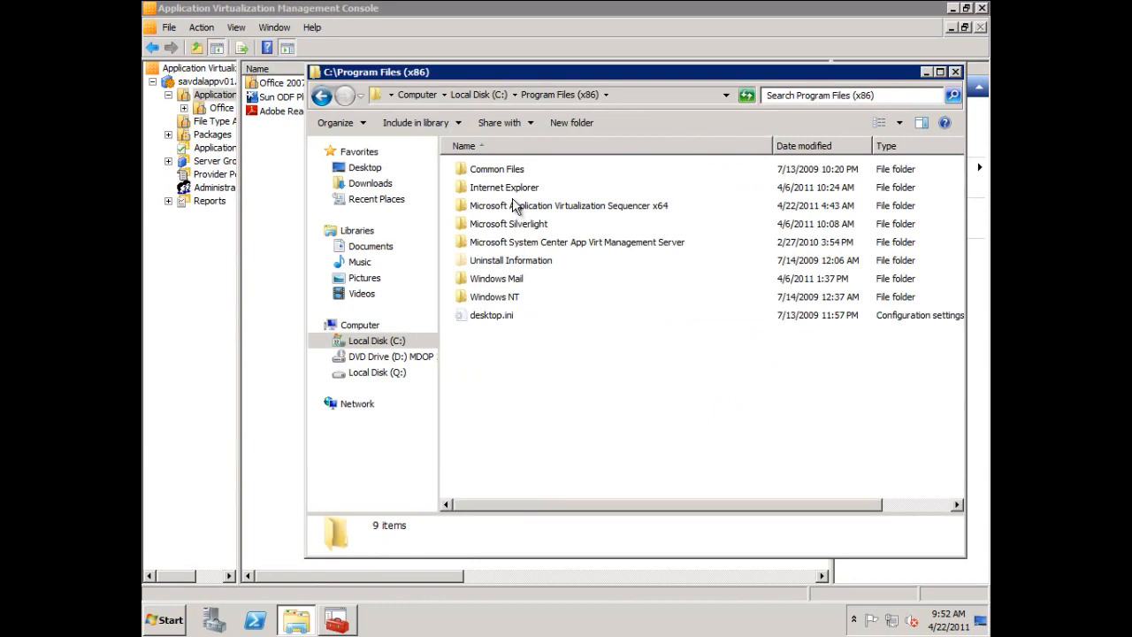
{"action": "double_click", "coordinate": [517, 244]}
{"action": "double_click", "coordinate": [519, 189]}
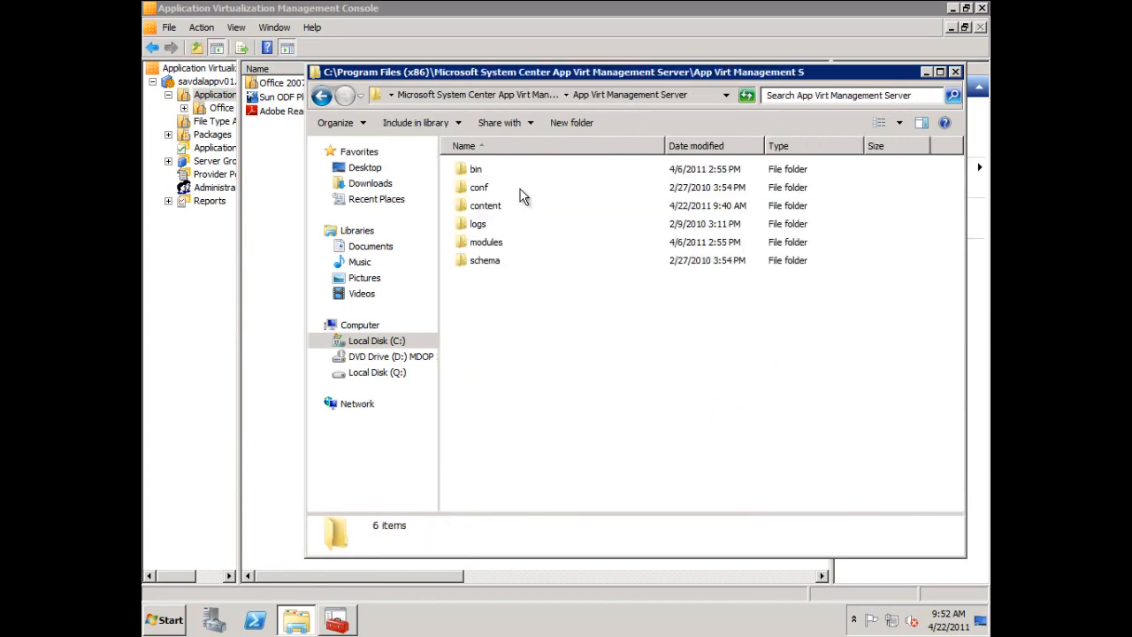
{"action": "double_click", "coordinate": [482, 209]}
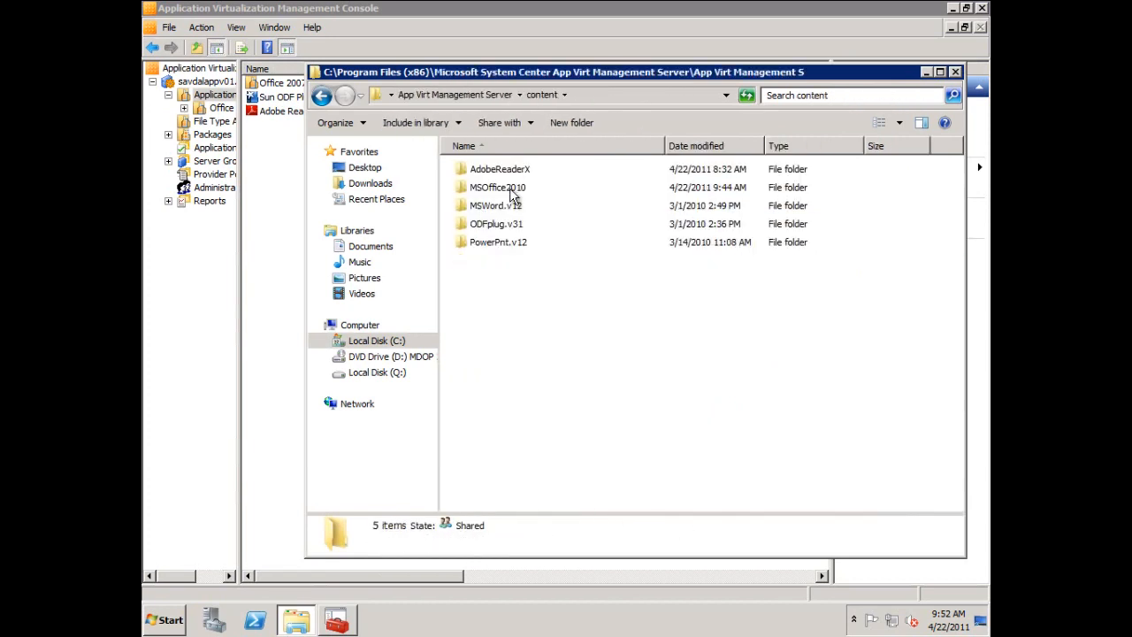
{"action": "left_click", "coordinate": [512, 190]}
Create a new application group named Office 2010 under Applications in the Application Virtualization Management Console.
{"action": "left_click", "coordinate": [232, 103]}
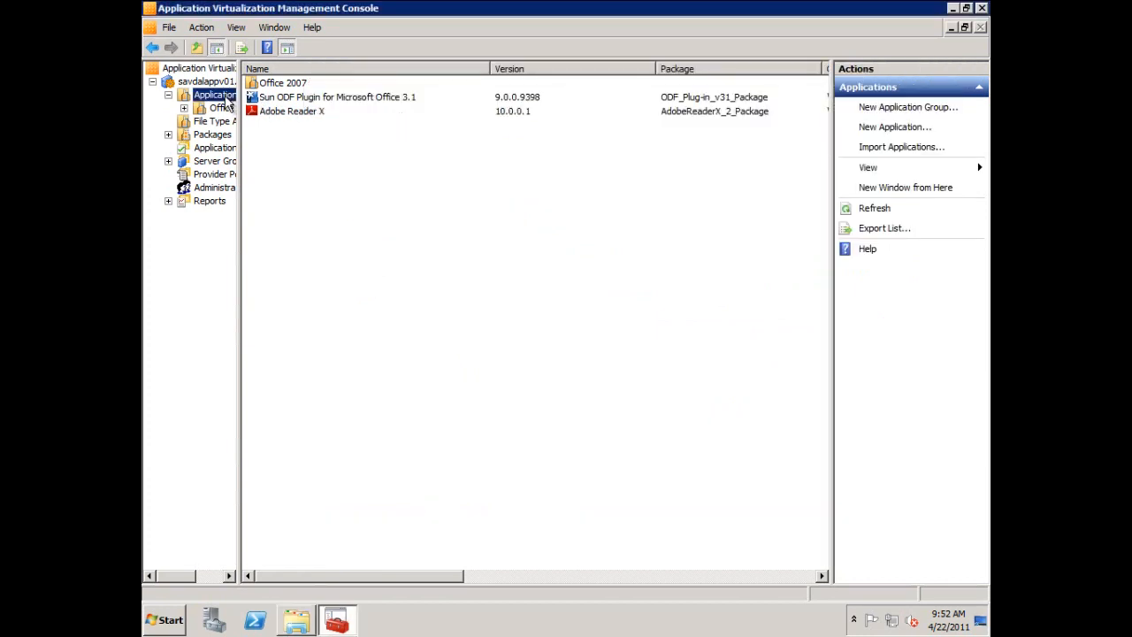
{"action": "right_click", "coordinate": [232, 104]}
{"action": "left_click", "coordinate": [246, 106]}
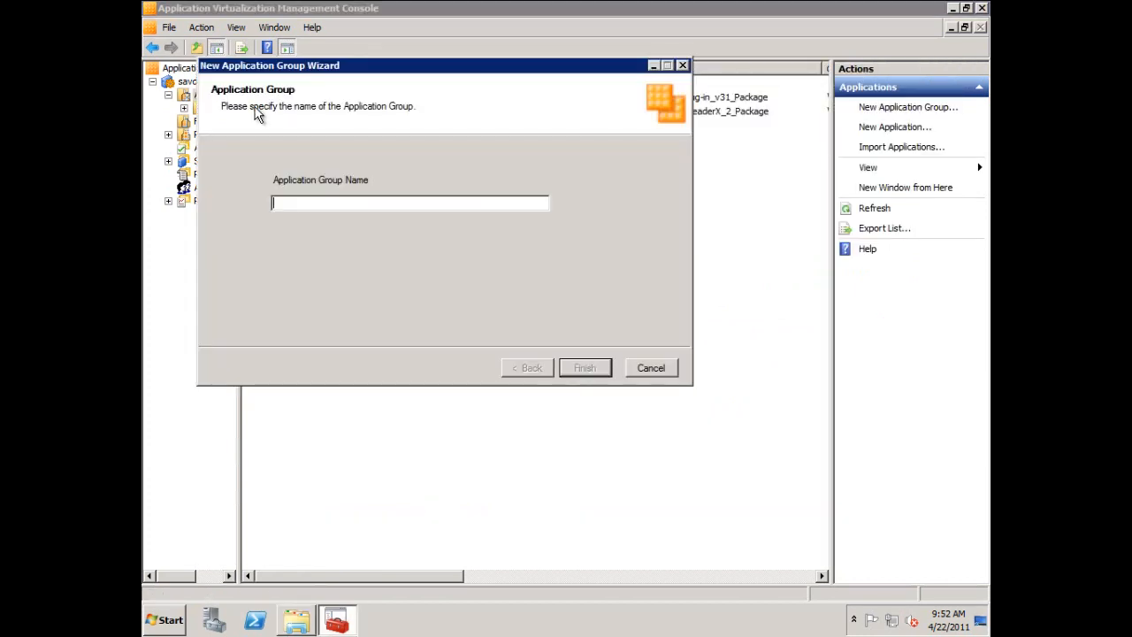
{"action": "type", "text": "Office 2010"}
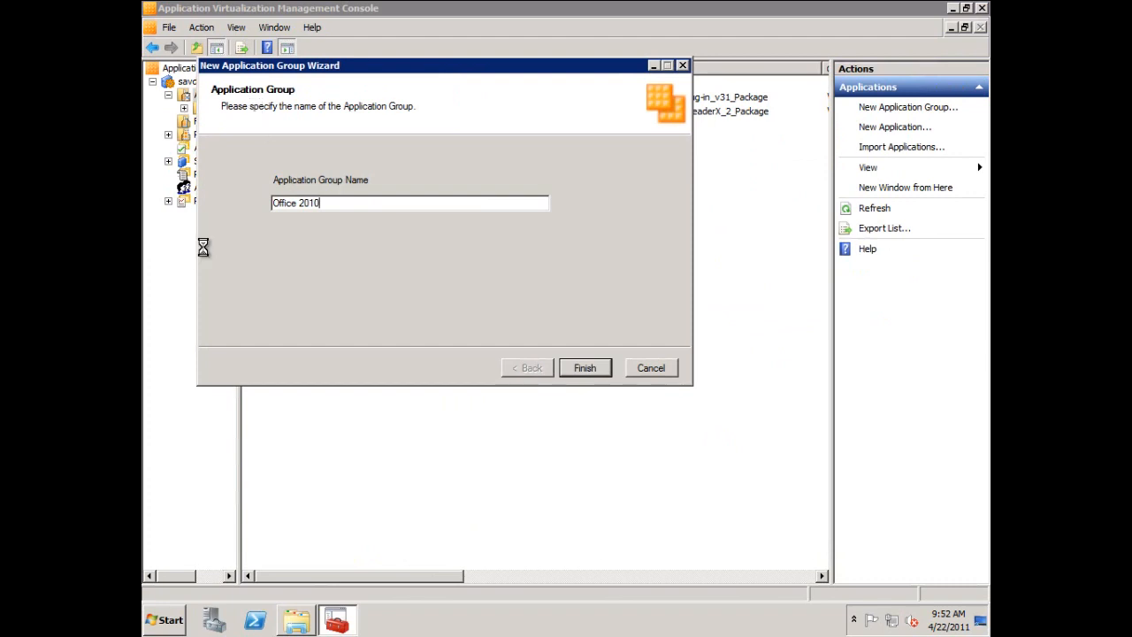
{"action": "key", "text": "Return"}
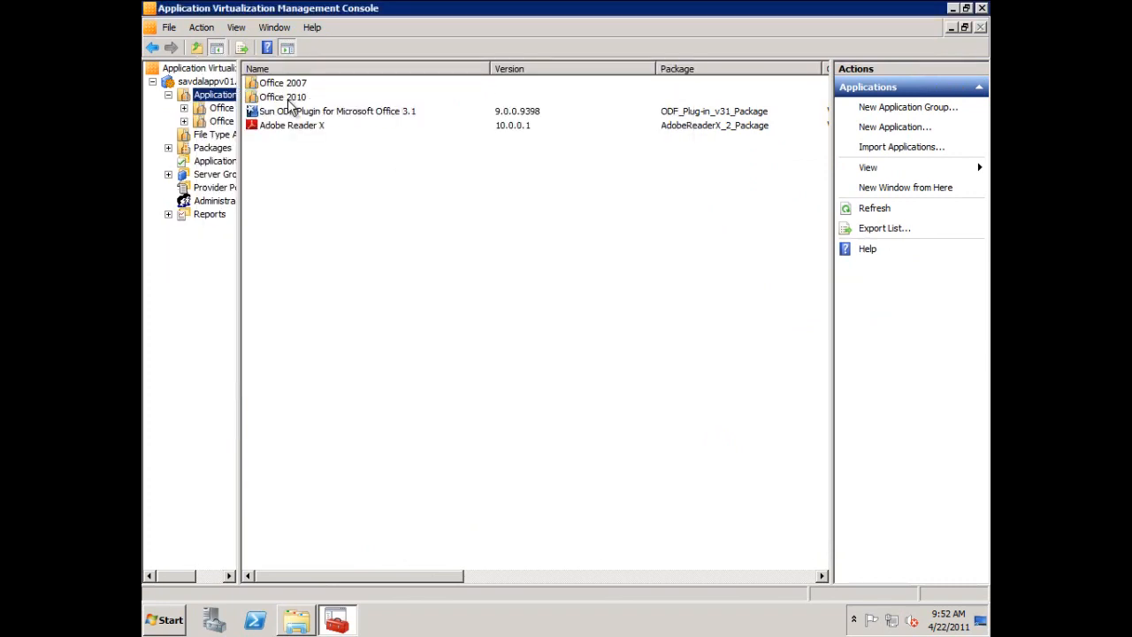
Start importing applications into the Office 2010 group and browse to the content share's MSOffice2010 folder for the sequencer project file.
{"action": "double_click", "coordinate": [285, 97]}
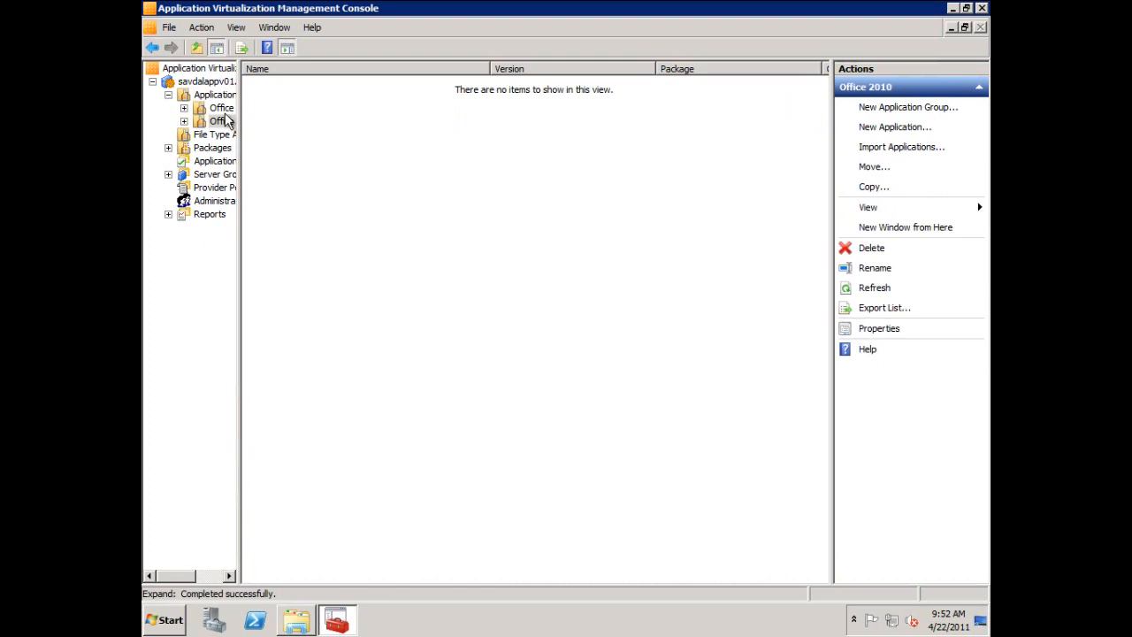
{"action": "right_click", "coordinate": [252, 127]}
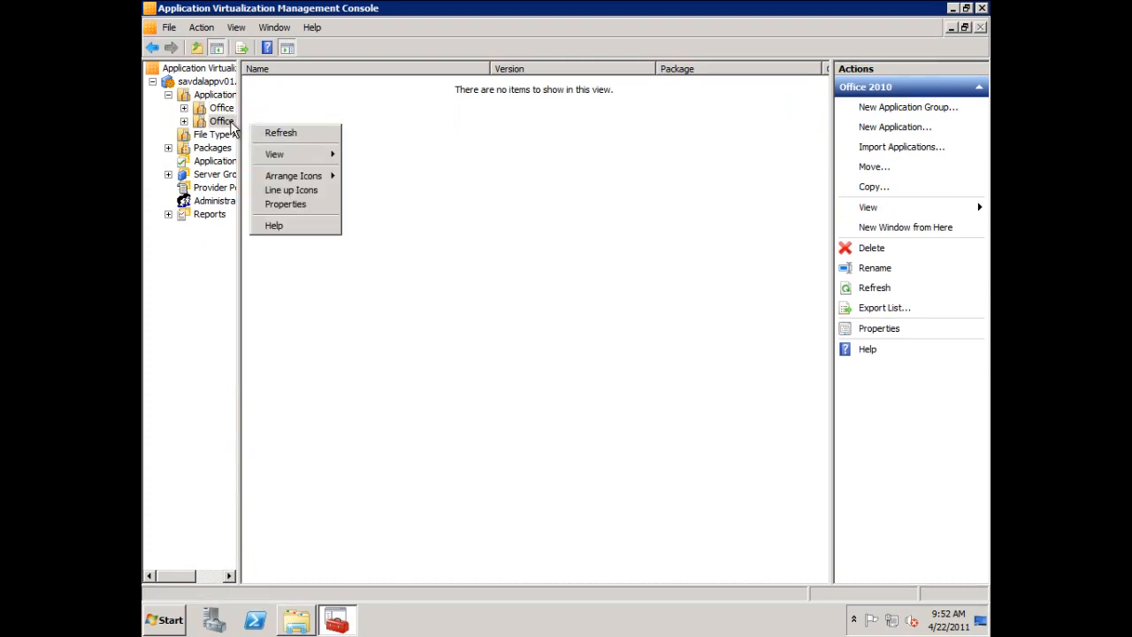
{"action": "right_click", "coordinate": [231, 126]}
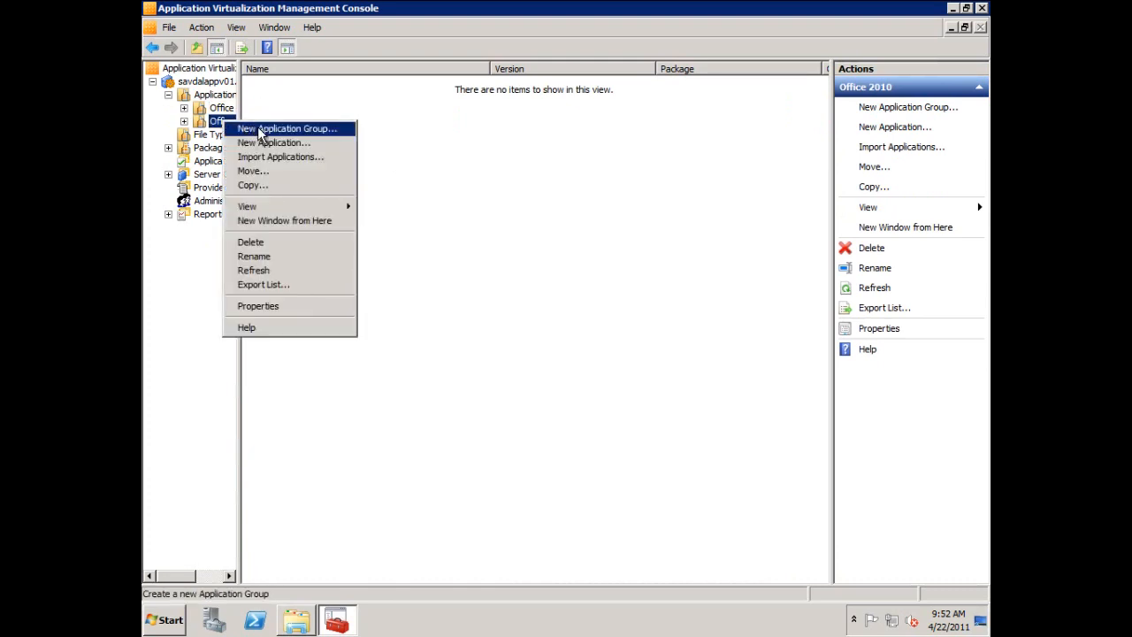
{"action": "left_click", "coordinate": [270, 157]}
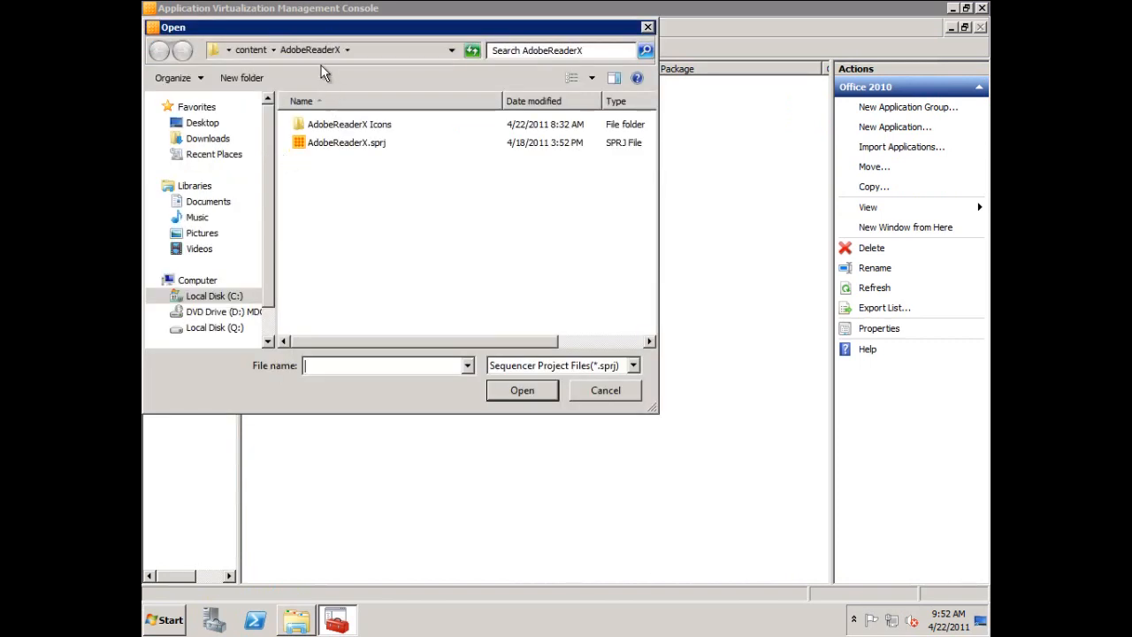
{"action": "left_click", "coordinate": [258, 53]}
{"action": "double_click", "coordinate": [324, 144]}
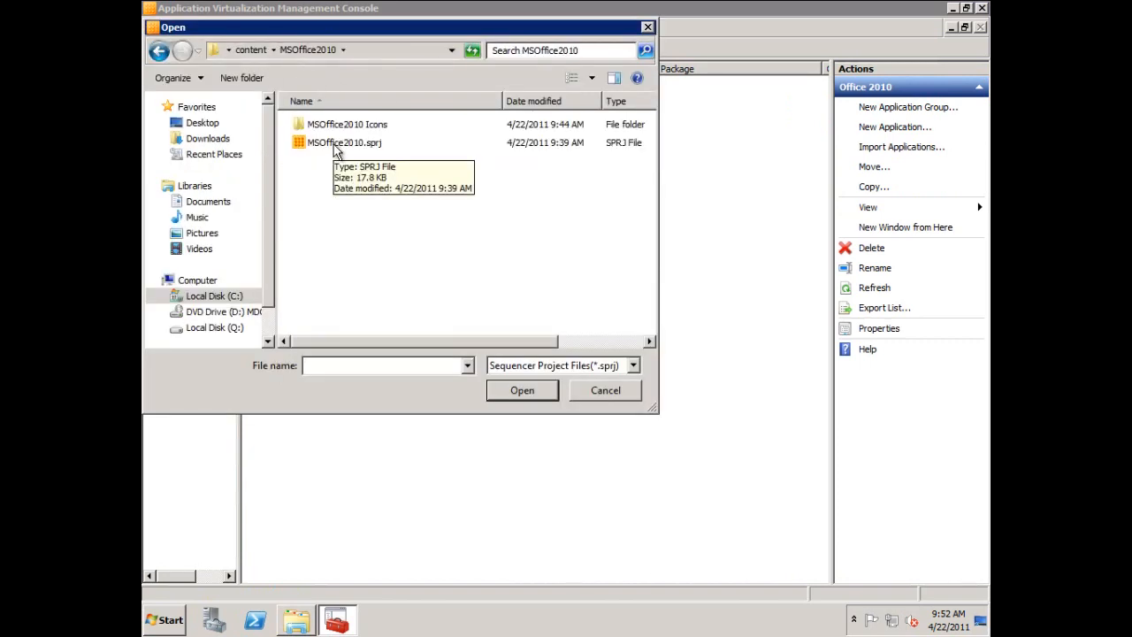
View the Microsoft Excel 2010 OSD file from the server's MSOffice2010 folder in Notepad to check its codebase path, and close it.
{"action": "left_click", "coordinate": [297, 621]}
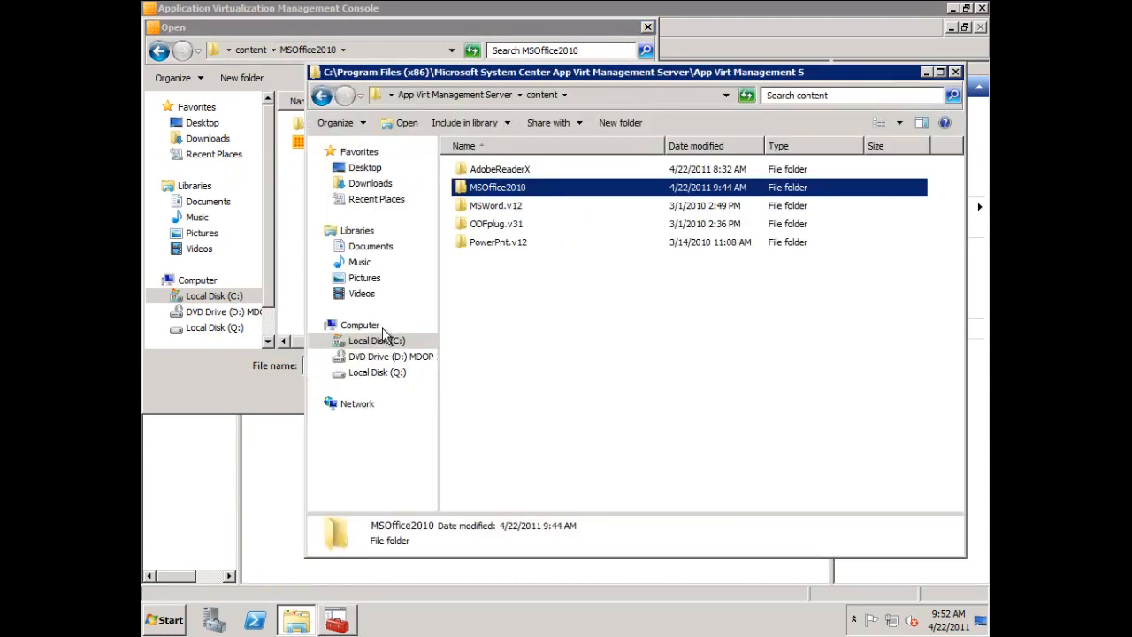
{"action": "double_click", "coordinate": [515, 190]}
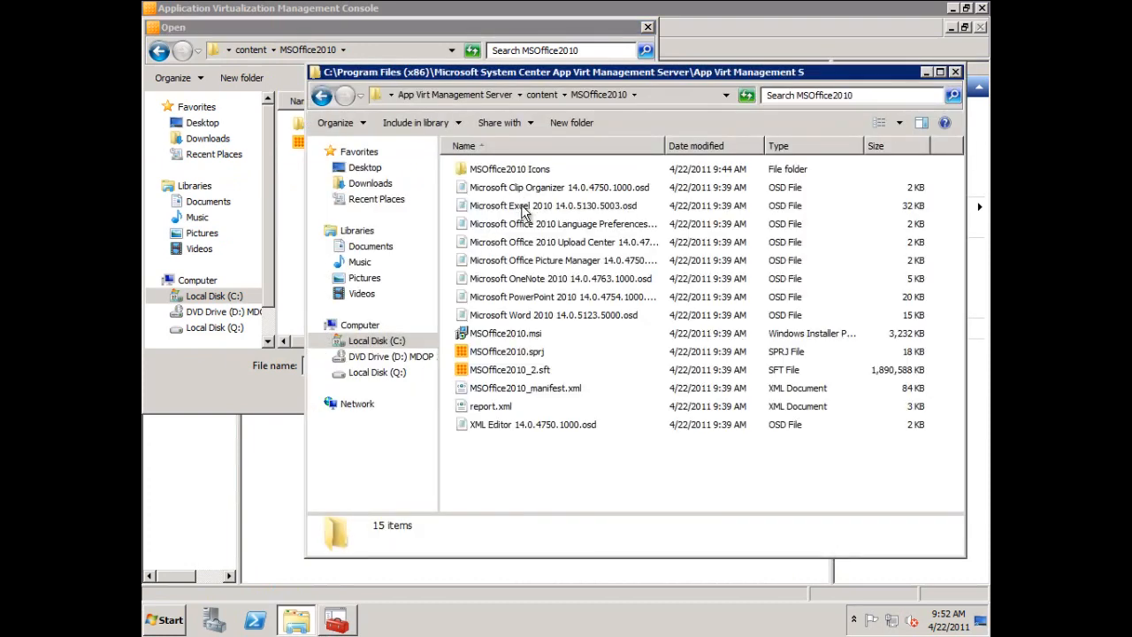
{"action": "double_click", "coordinate": [524, 209]}
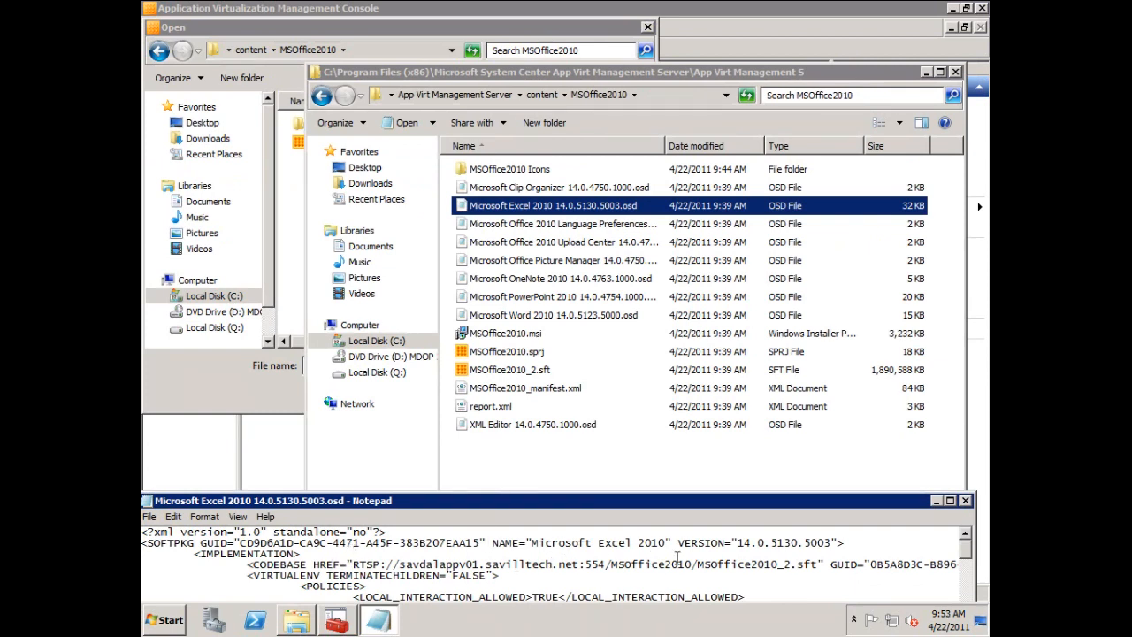
{"action": "left_click", "coordinate": [965, 500]}
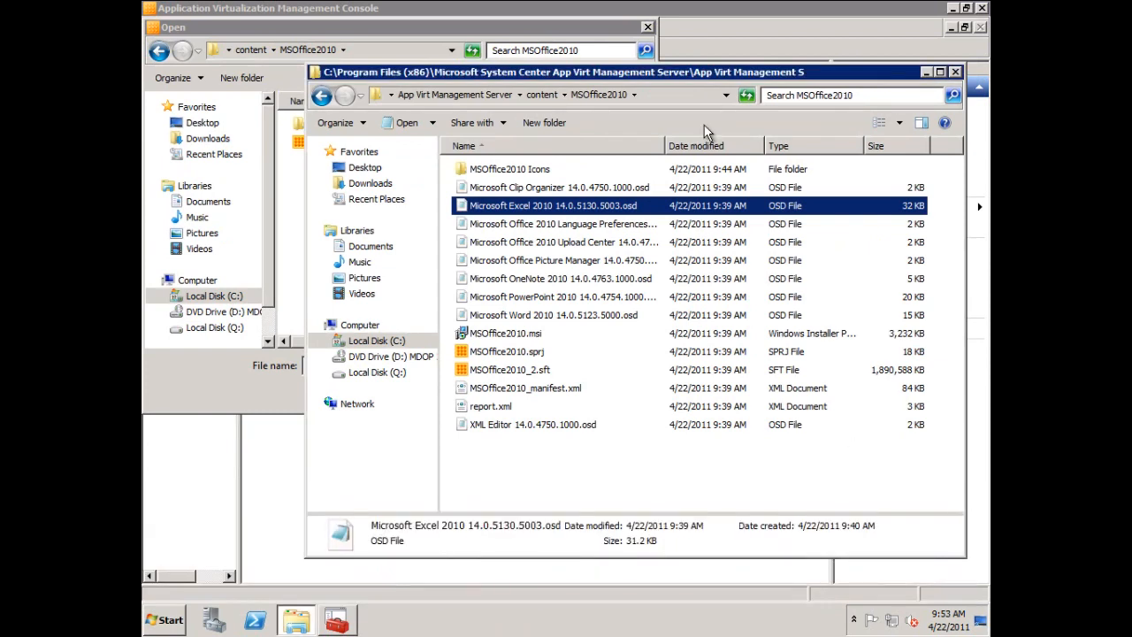
Load the MSOffice2010.sprj project into the import and accept the default general information and Start Menu shortcut settings.
{"action": "left_click", "coordinate": [956, 72]}
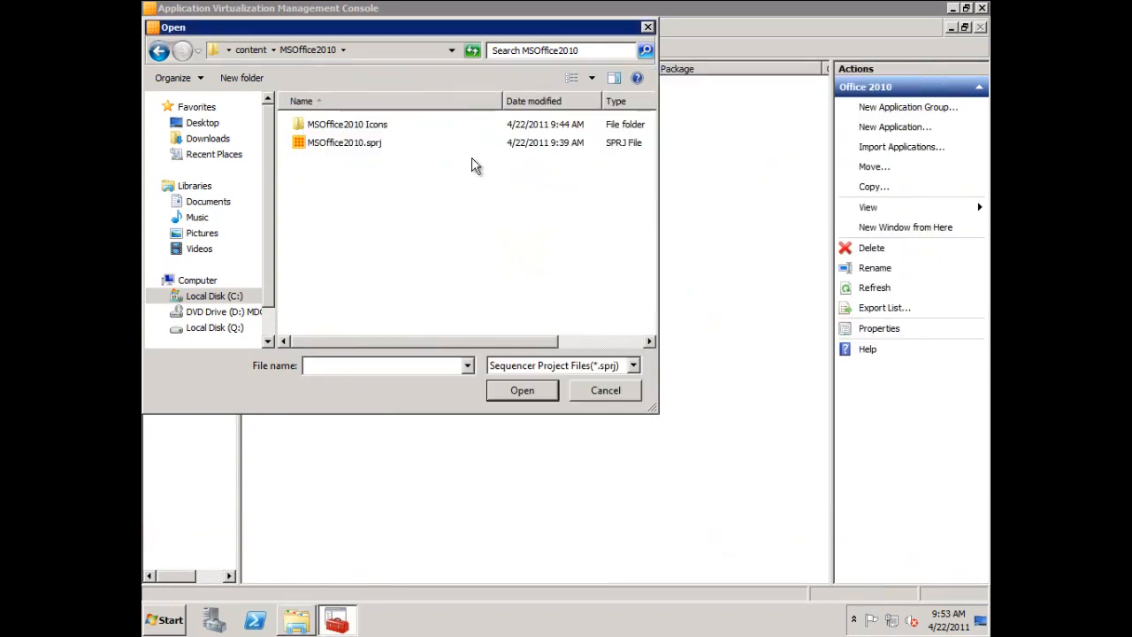
{"action": "left_click", "coordinate": [345, 142]}
{"action": "left_click", "coordinate": [523, 391]}
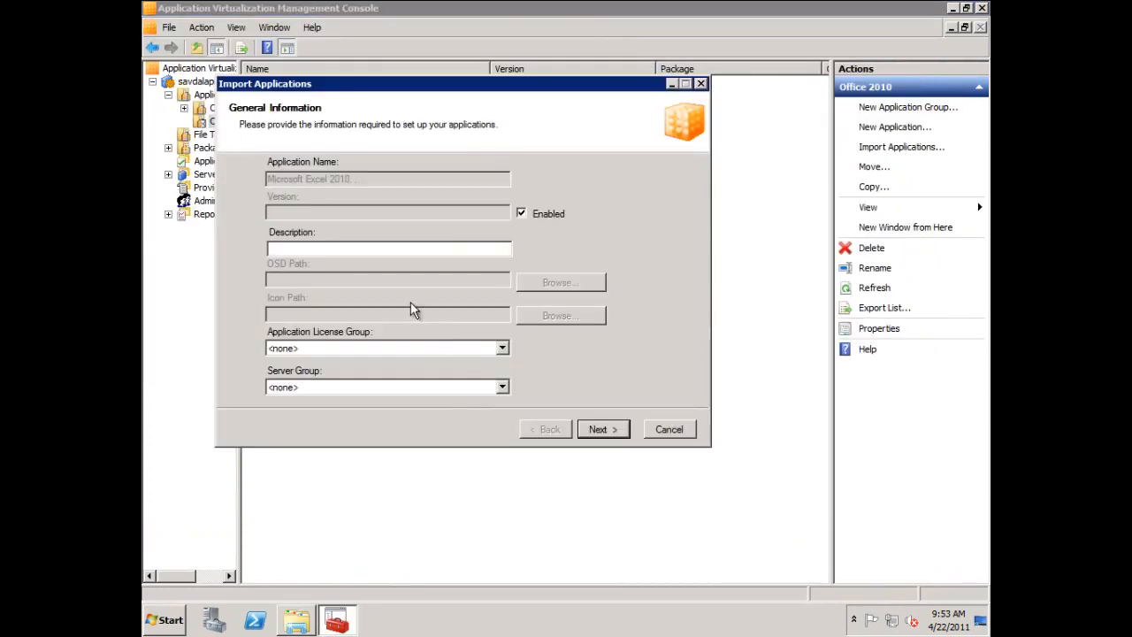
{"action": "left_click", "coordinate": [610, 436]}
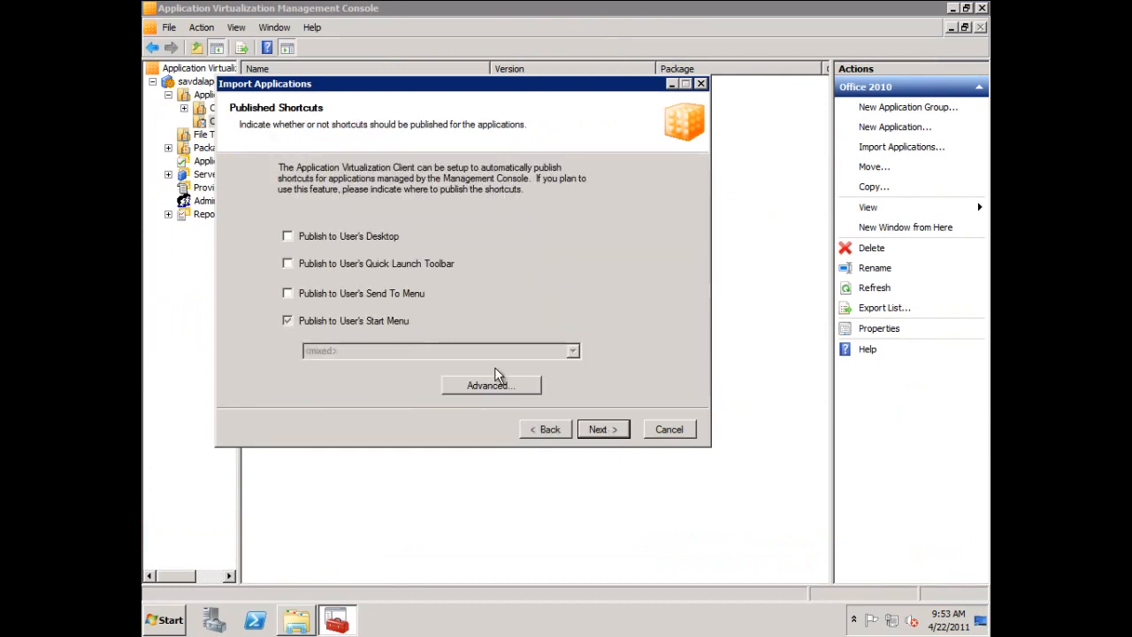
{"action": "left_click", "coordinate": [605, 433]}
Grant the domain users group access to the imported applications and continue the import.
{"action": "left_click", "coordinate": [495, 375]}
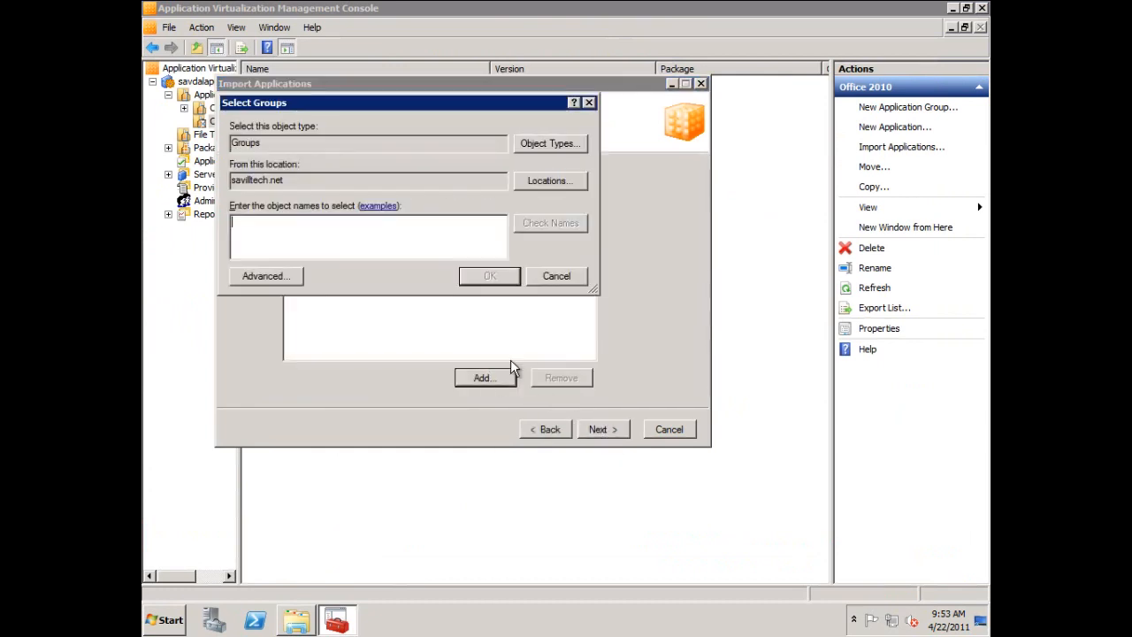
{"action": "type", "text": "domain users"}
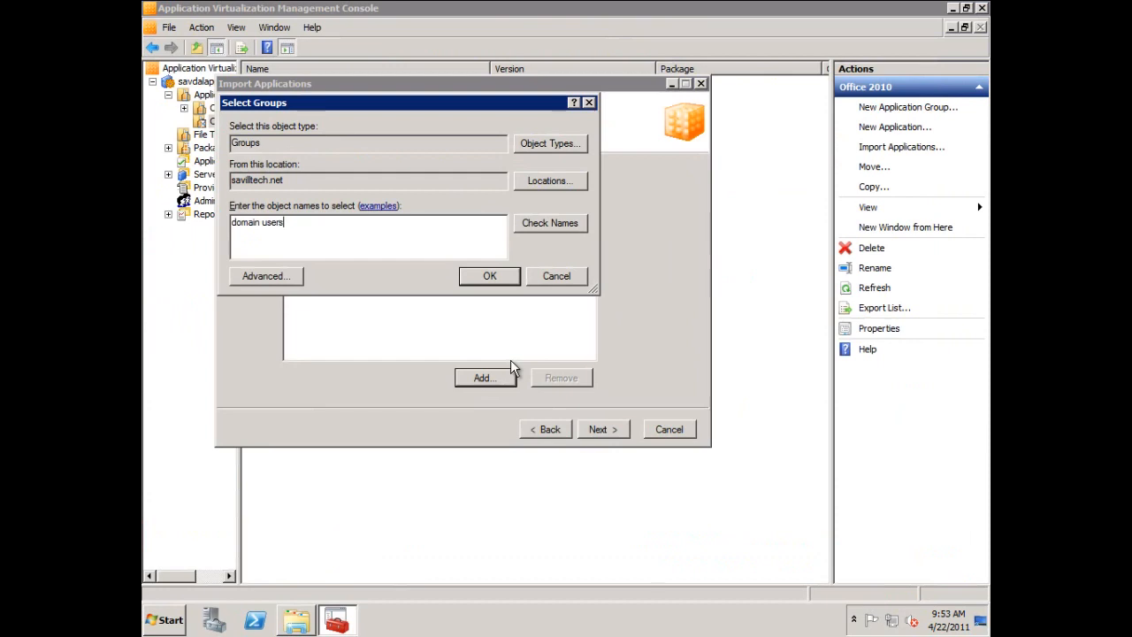
{"action": "key", "text": "Return"}
{"action": "left_click", "coordinate": [601, 430]}
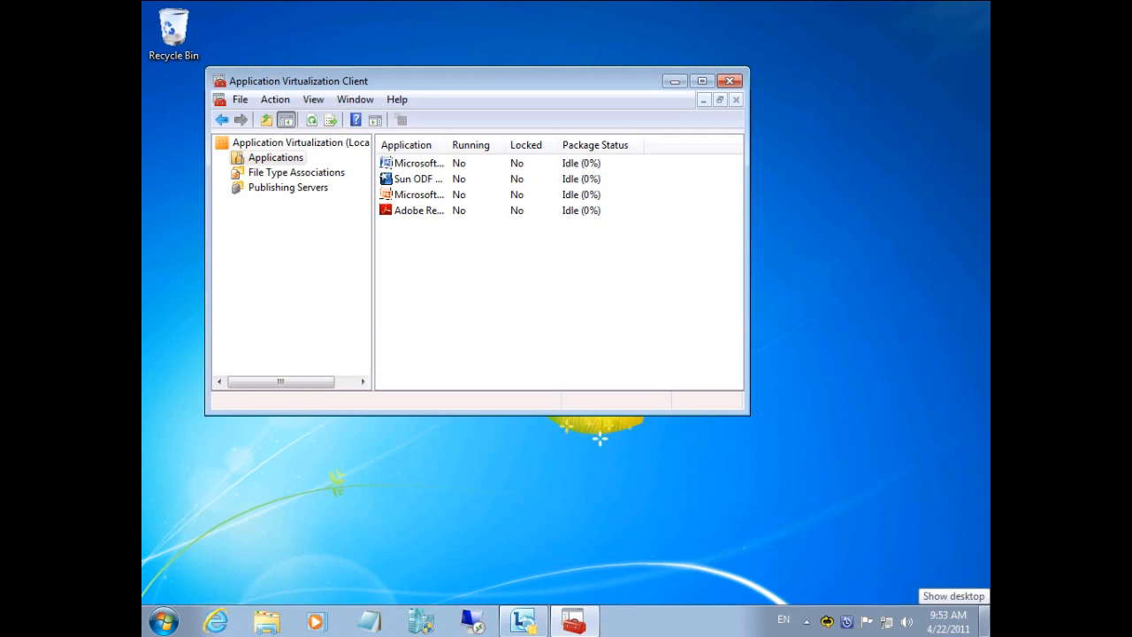
On the client computer, check which programs the Start Menu's Microsoft Office folder offers.
{"action": "left_click", "coordinate": [181, 619]}
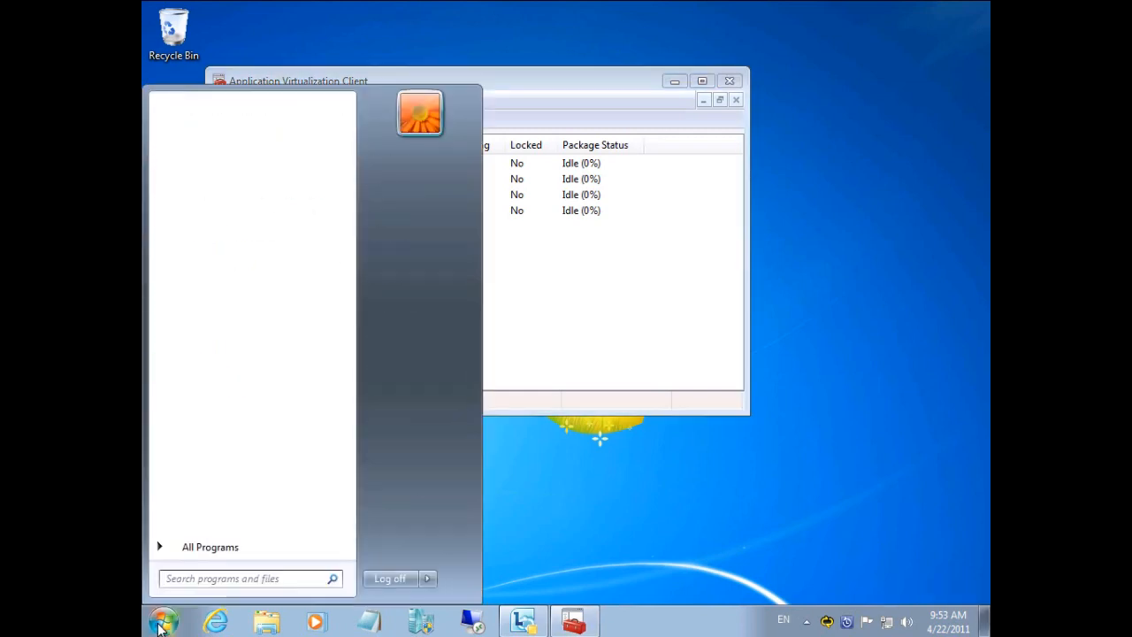
{"action": "left_click", "coordinate": [205, 550]}
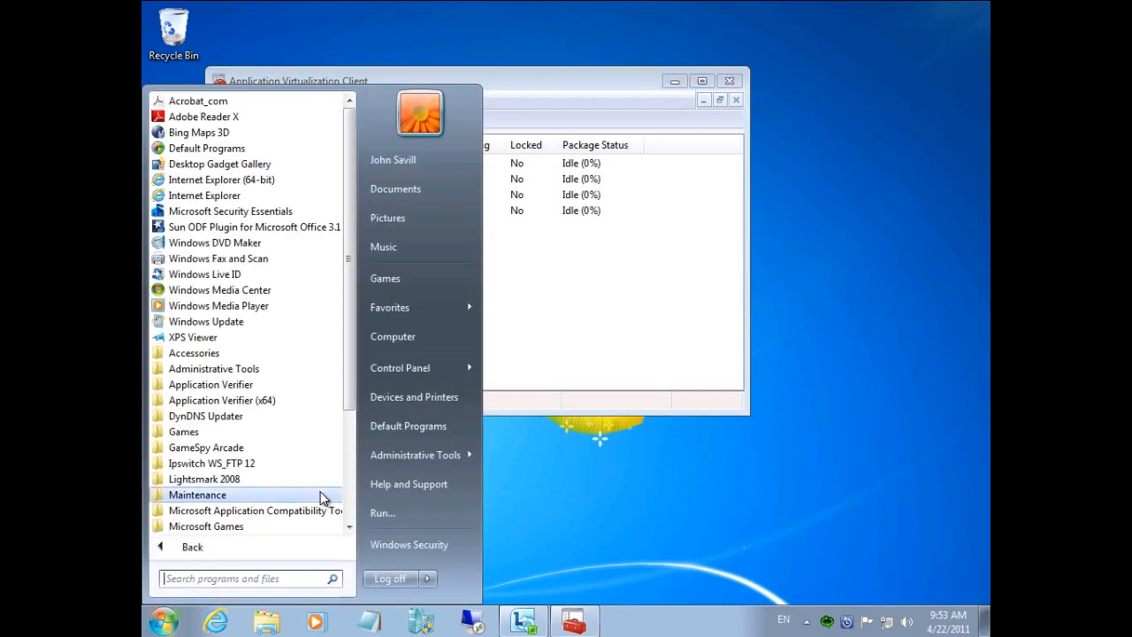
{"action": "scroll", "coordinate": [351, 527], "scroll_direction": "down", "scroll_amount": 3}
{"action": "left_click", "coordinate": [203, 432]}
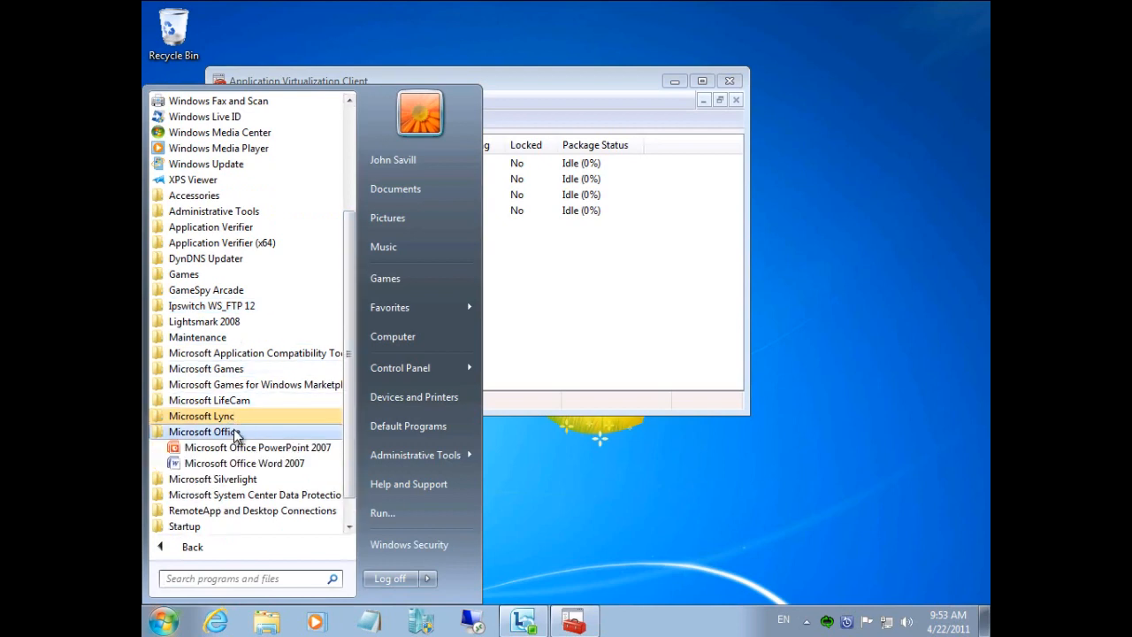
{"action": "left_click", "coordinate": [536, 313]}
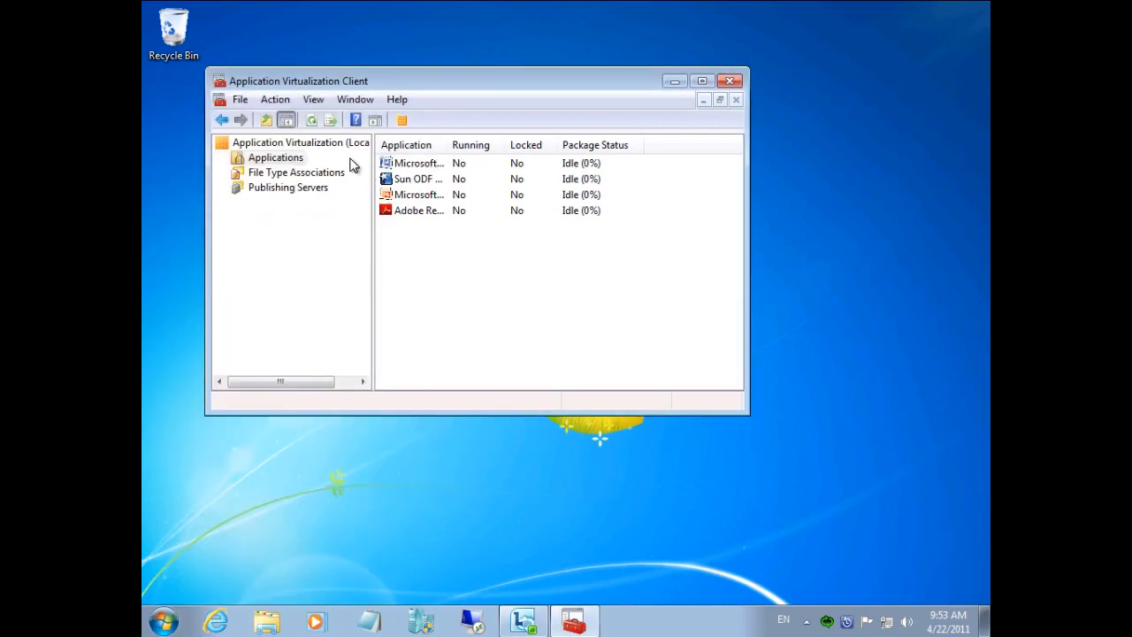
Refresh the publishing server in the Application Virtualization Client.
{"action": "left_click", "coordinate": [313, 188]}
{"action": "left_click", "coordinate": [406, 164]}
{"action": "left_click", "coordinate": [437, 119]}
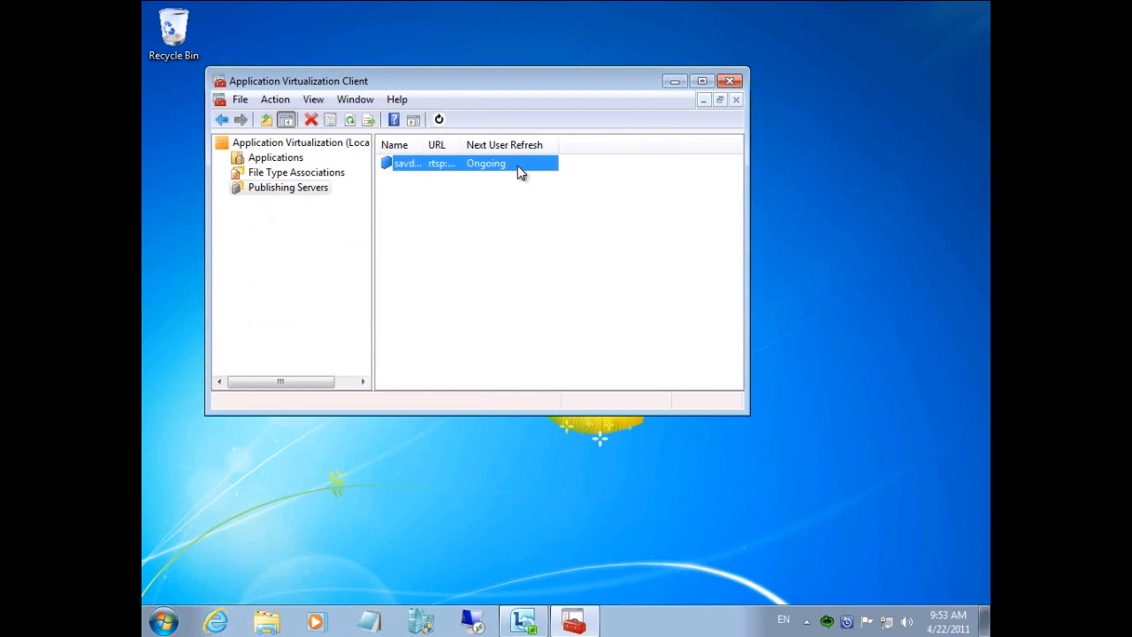
Examine the installed programs in Programs and Features for Office 2010, and close the window.
{"action": "left_click", "coordinate": [164, 621]}
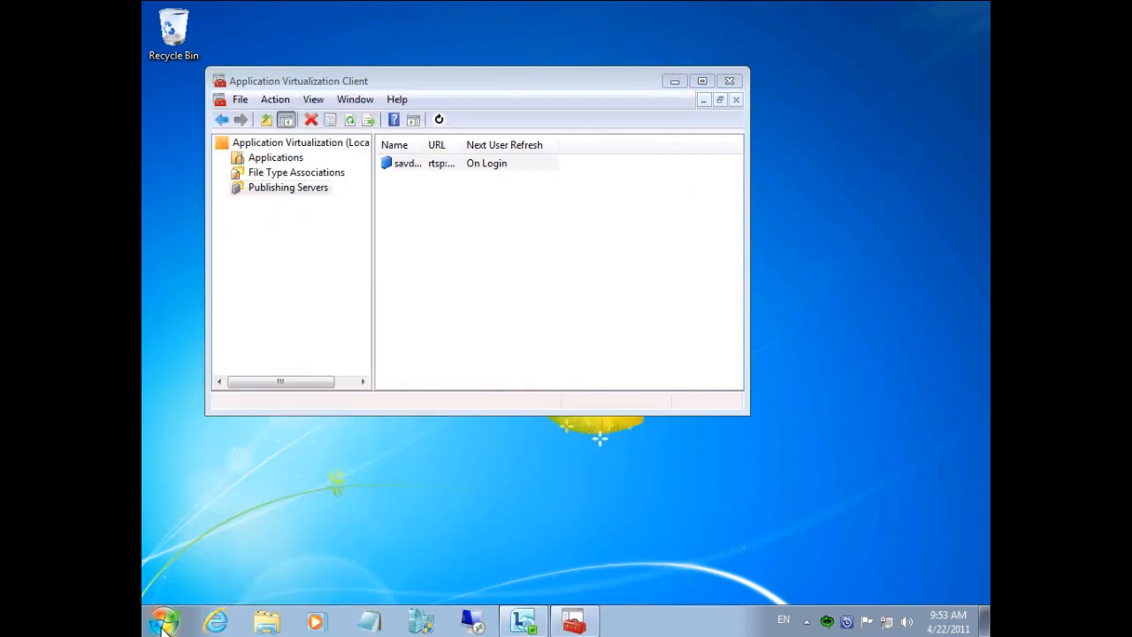
{"action": "left_click", "coordinate": [163, 620]}
{"action": "mouse_move", "coordinate": [441, 368]}
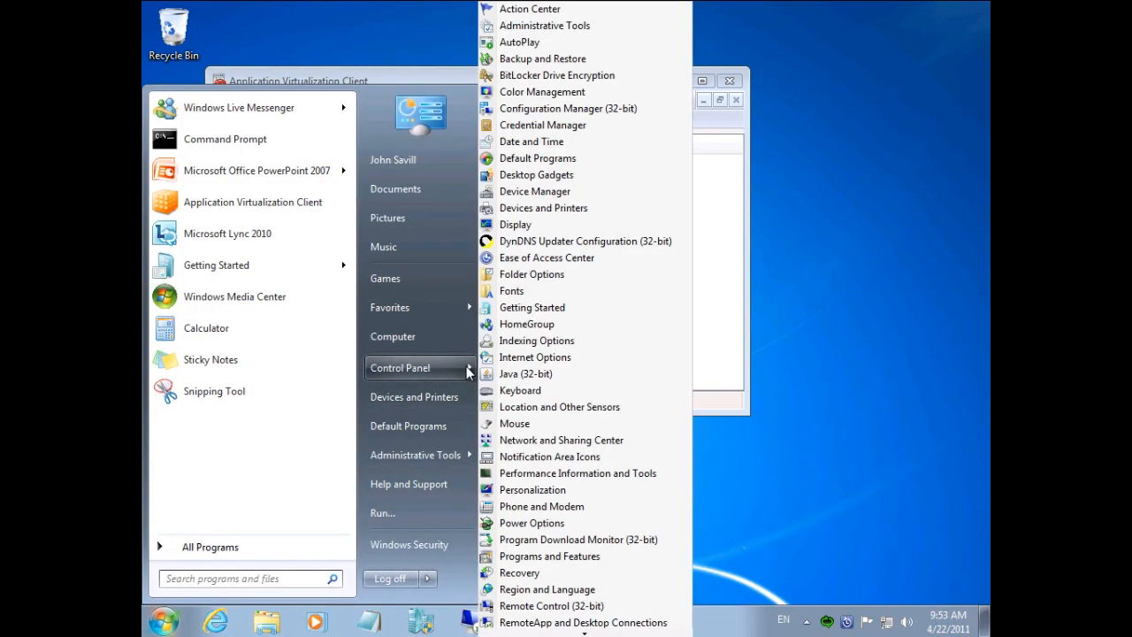
{"action": "left_click", "coordinate": [548, 557]}
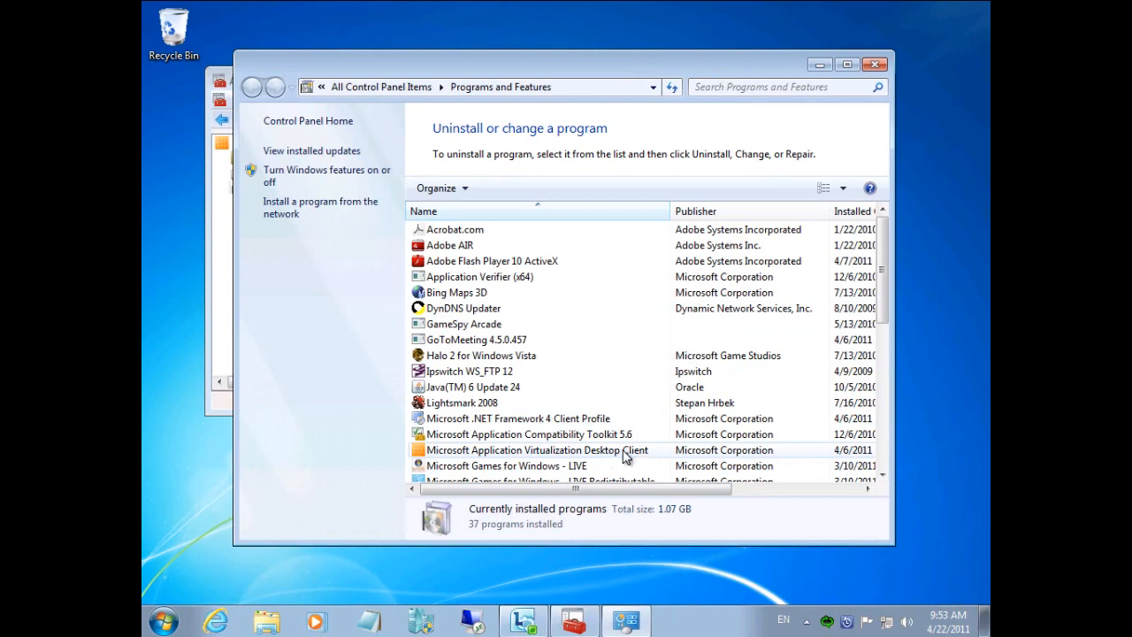
{"action": "left_click", "coordinate": [876, 65]}
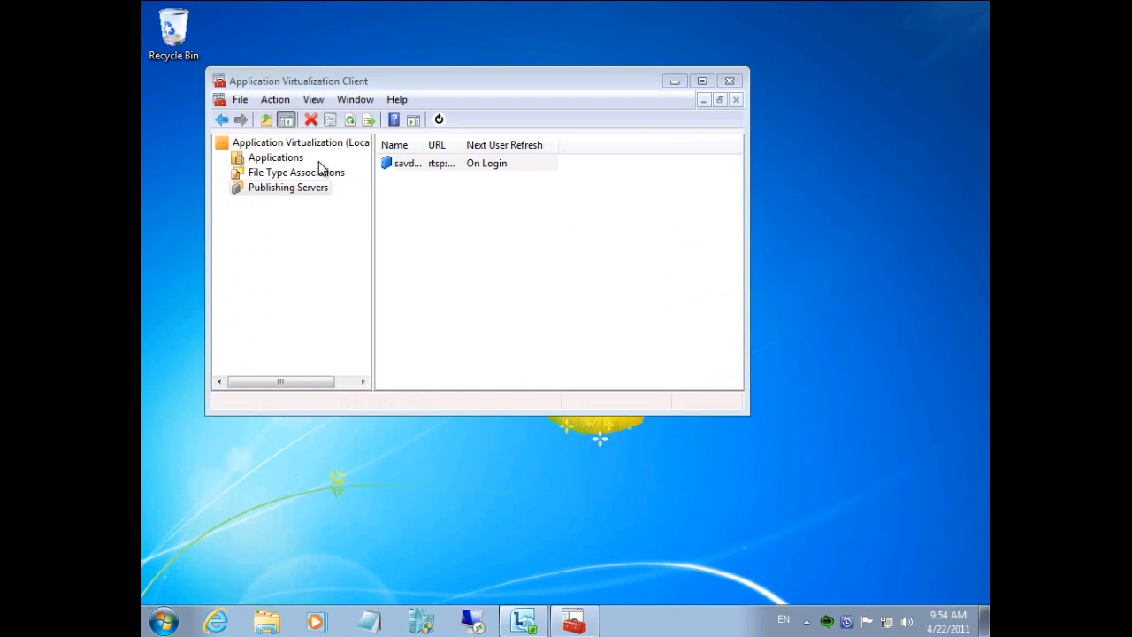
Display the client's virtual applications and widen the Application column to read their names.
{"action": "left_click", "coordinate": [285, 159]}
{"action": "left_click_drag", "start_coordinate": [449, 143], "coordinate": [546, 141]}
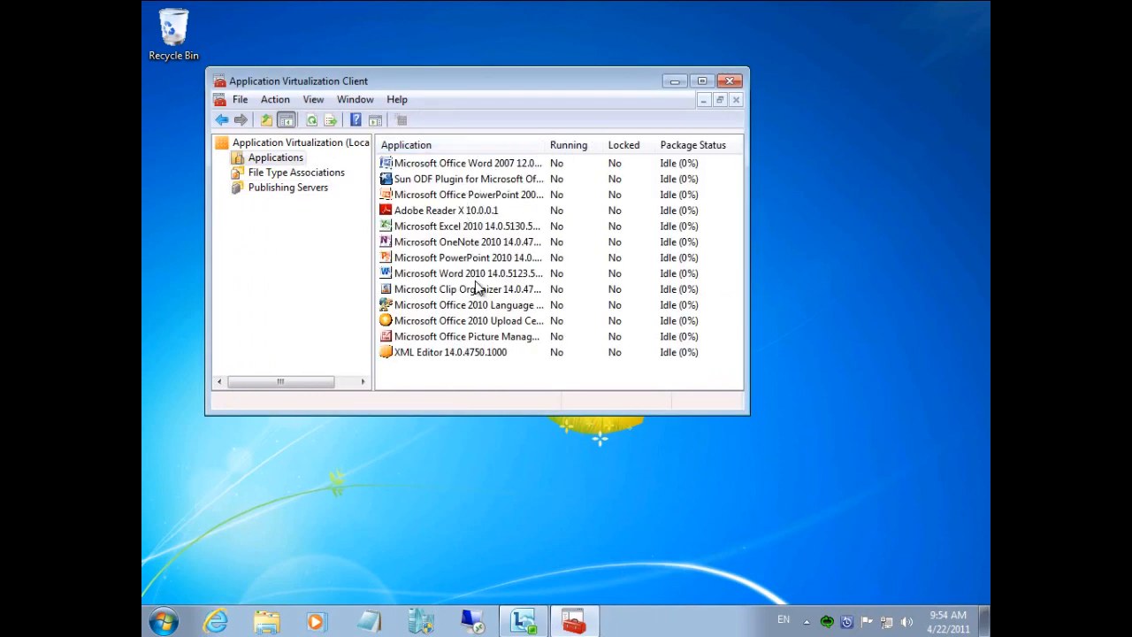
Launch Microsoft PowerPoint 2010 from the Start Menu's Microsoft Office folder.
{"action": "left_click", "coordinate": [179, 621]}
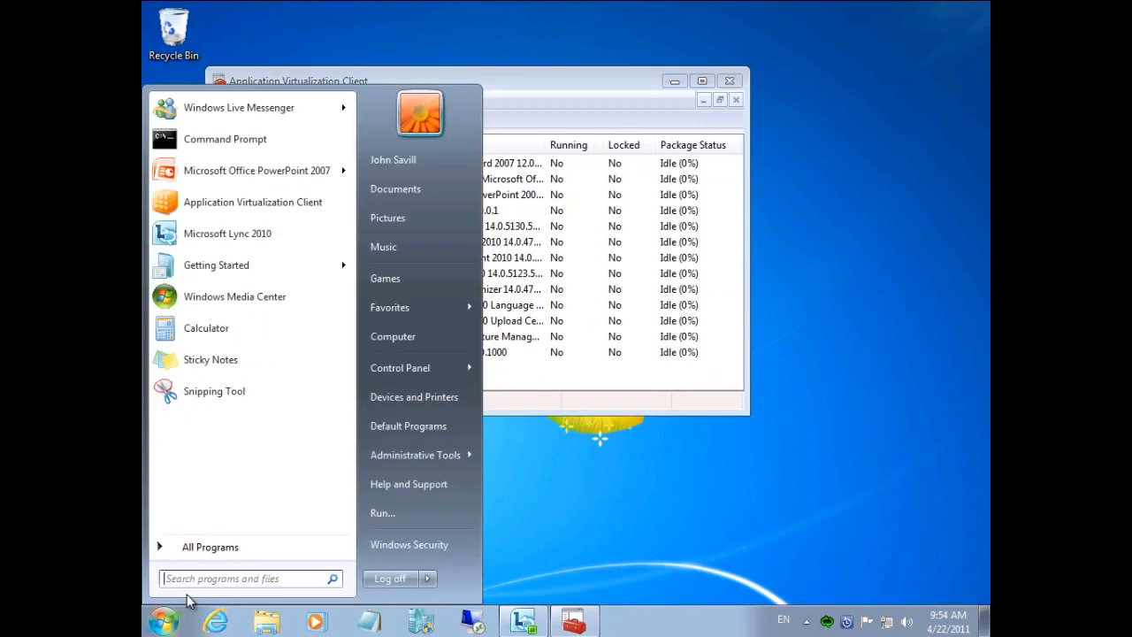
{"action": "left_click", "coordinate": [203, 547]}
{"action": "scroll", "coordinate": [350, 496], "scroll_direction": "down", "scroll_amount": 3}
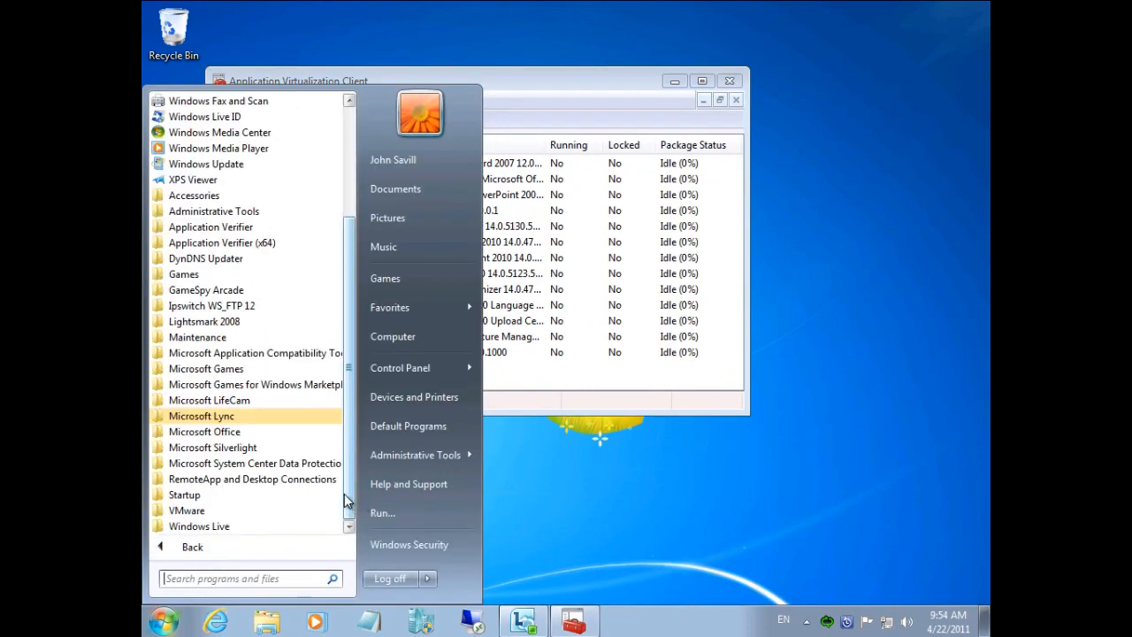
{"action": "left_click", "coordinate": [236, 436]}
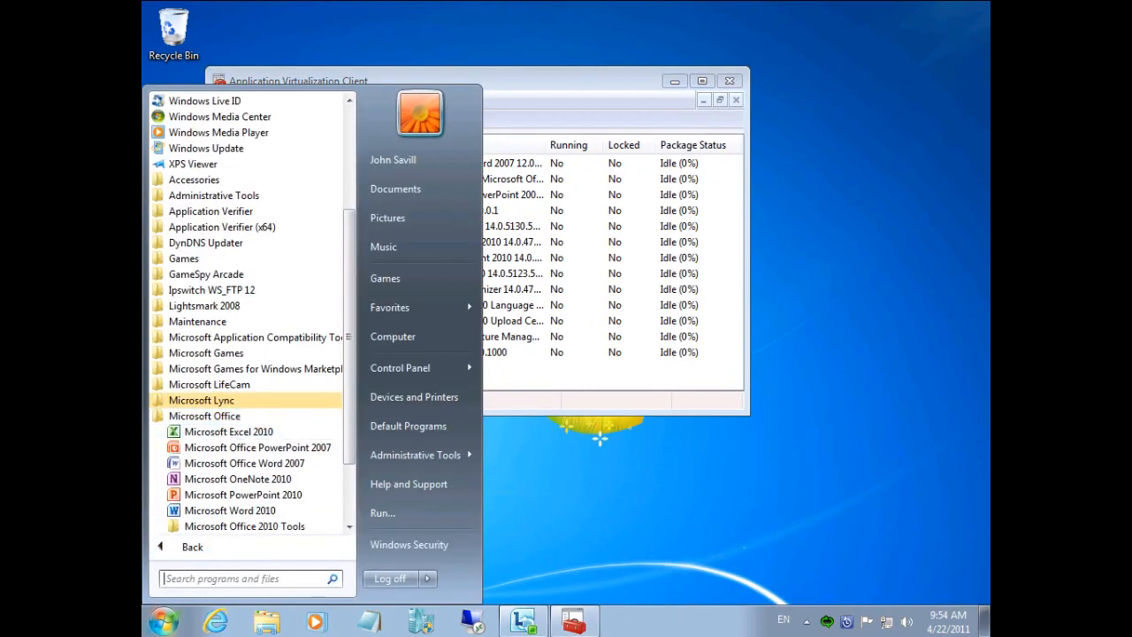
{"action": "left_click", "coordinate": [280, 497]}
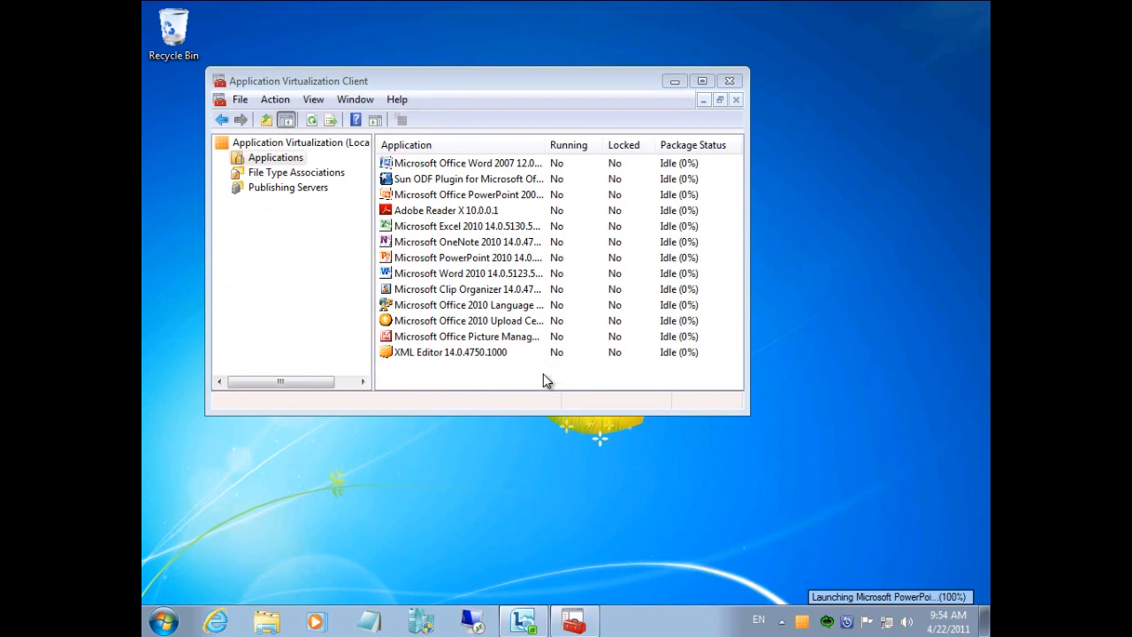
Refresh the client's application list to check the package status during the PowerPoint launch, and minimize the client window.
{"action": "right_click", "coordinate": [543, 380]}
{"action": "left_click", "coordinate": [573, 409]}
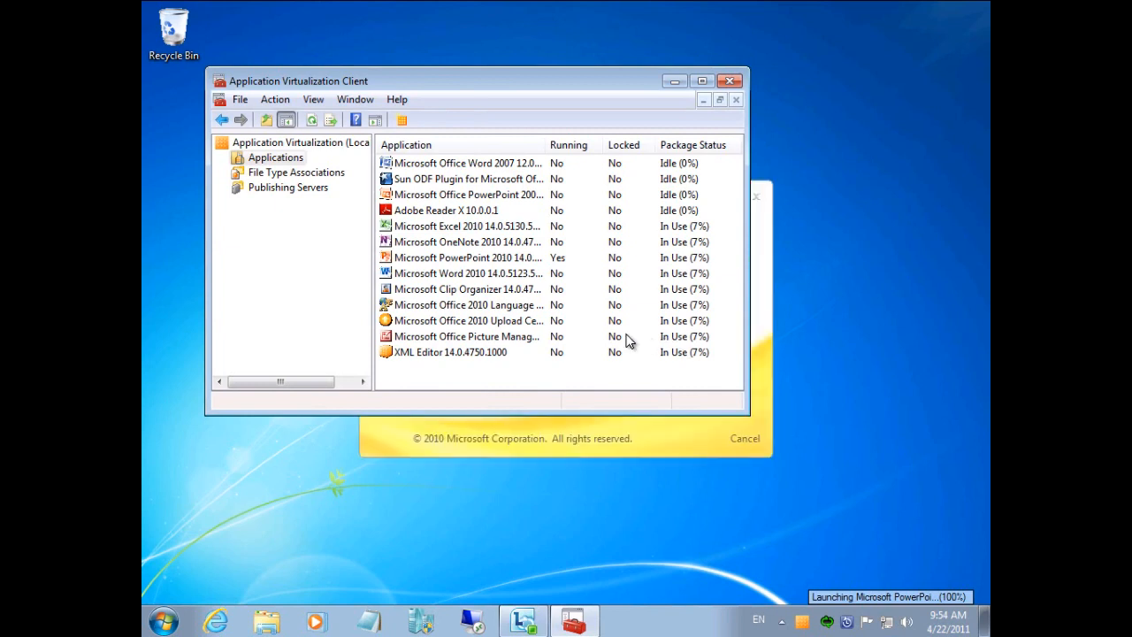
{"action": "left_click", "coordinate": [677, 82]}
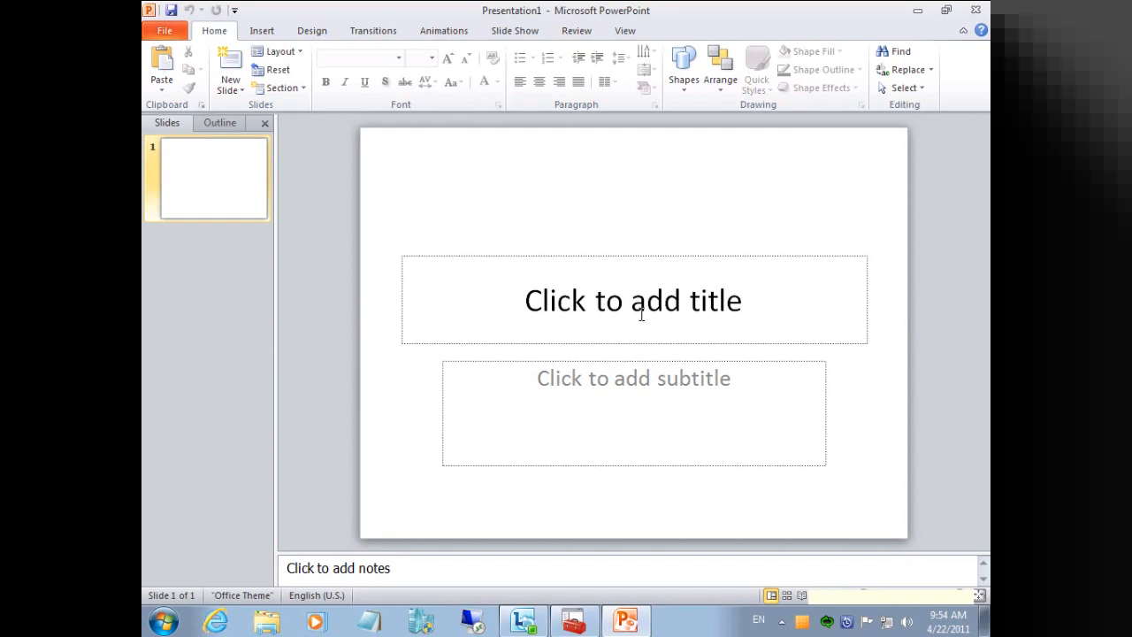
Enter "This is my new slide" as the title of the first PowerPoint slide.
{"action": "left_click", "coordinate": [705, 299]}
{"action": "type", "text": "This is my n"}
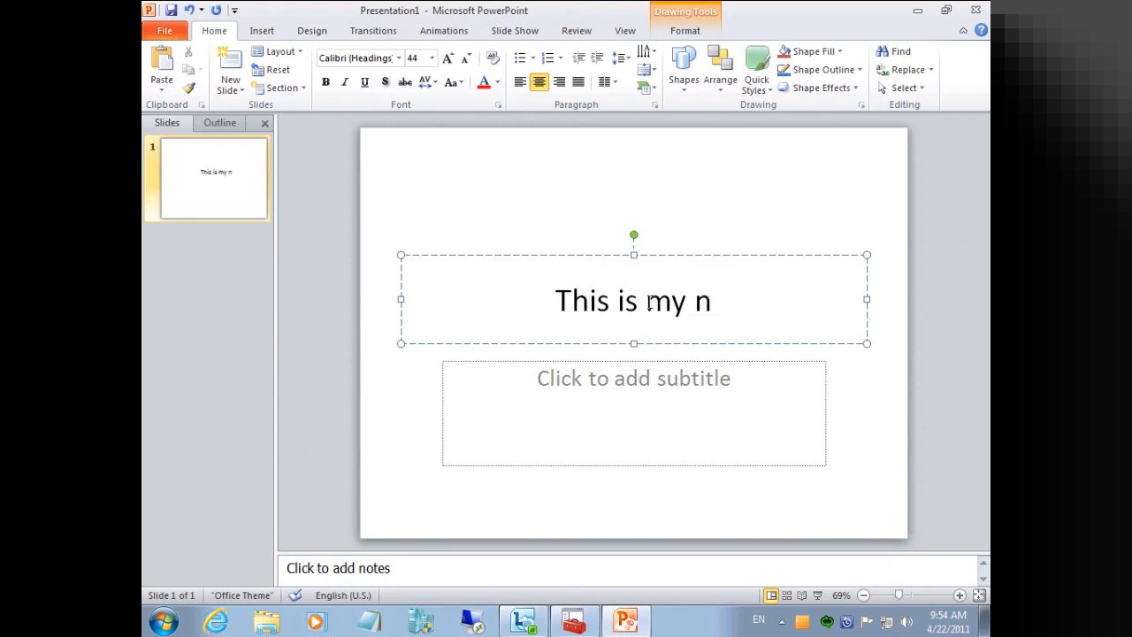
{"action": "type", "text": "ew slide"}
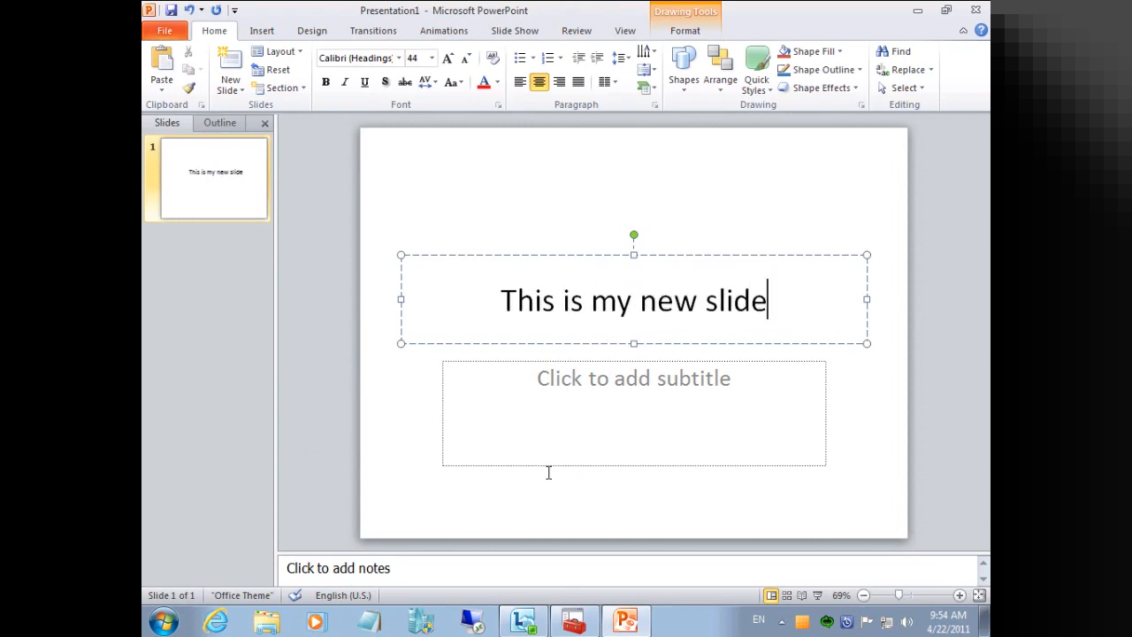
Restore the Application Virtualization Client, refresh its application list to check the package loading status, and minimize it again.
{"action": "left_click", "coordinate": [575, 622]}
{"action": "right_click", "coordinate": [563, 375]}
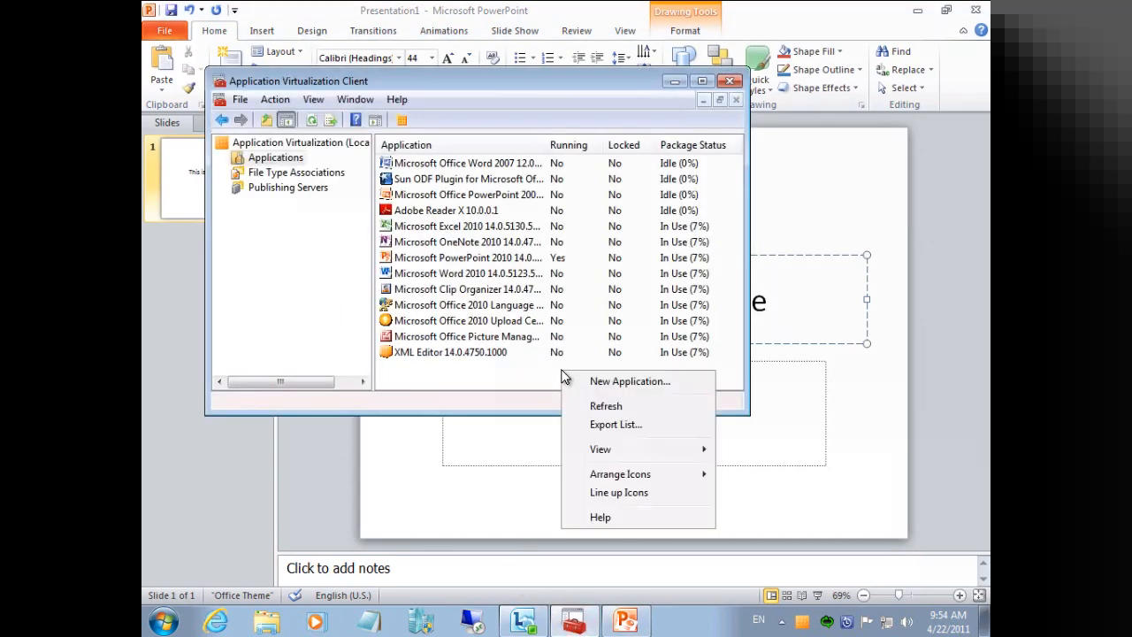
{"action": "left_click", "coordinate": [609, 405]}
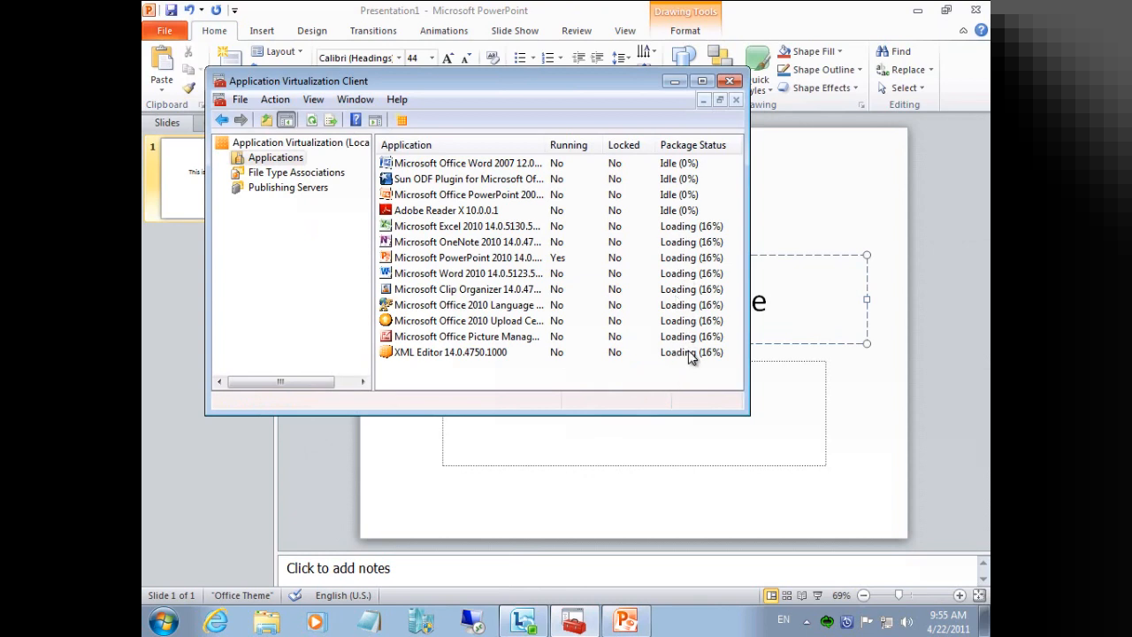
{"action": "left_click", "coordinate": [672, 85]}
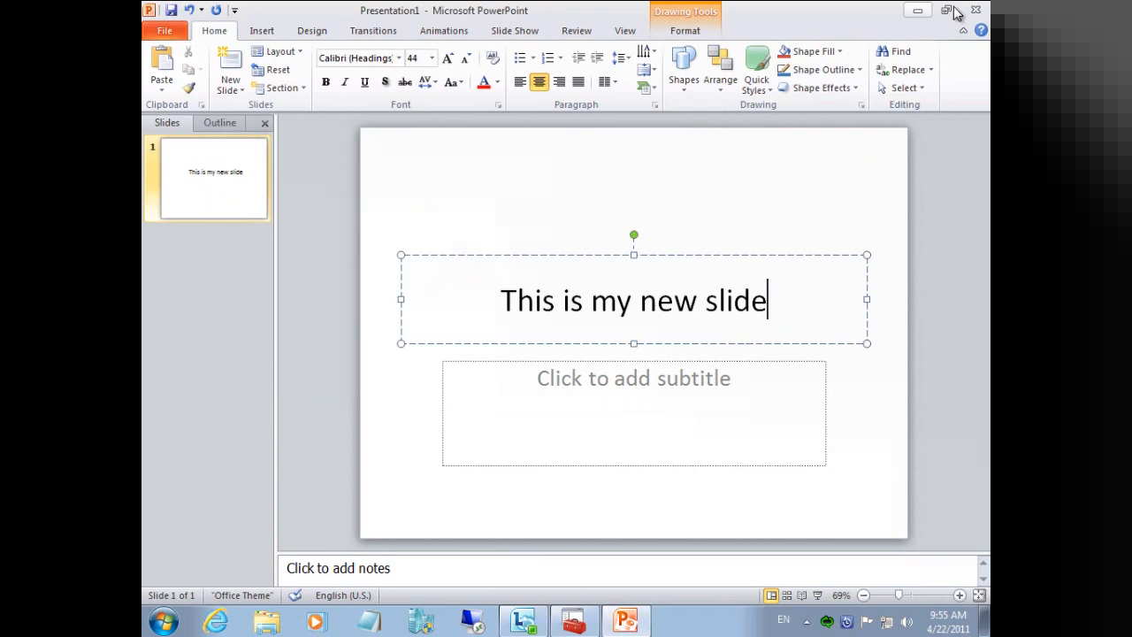
Close PowerPoint without saving the presentation and refresh the client's application list.
{"action": "left_click", "coordinate": [976, 10]}
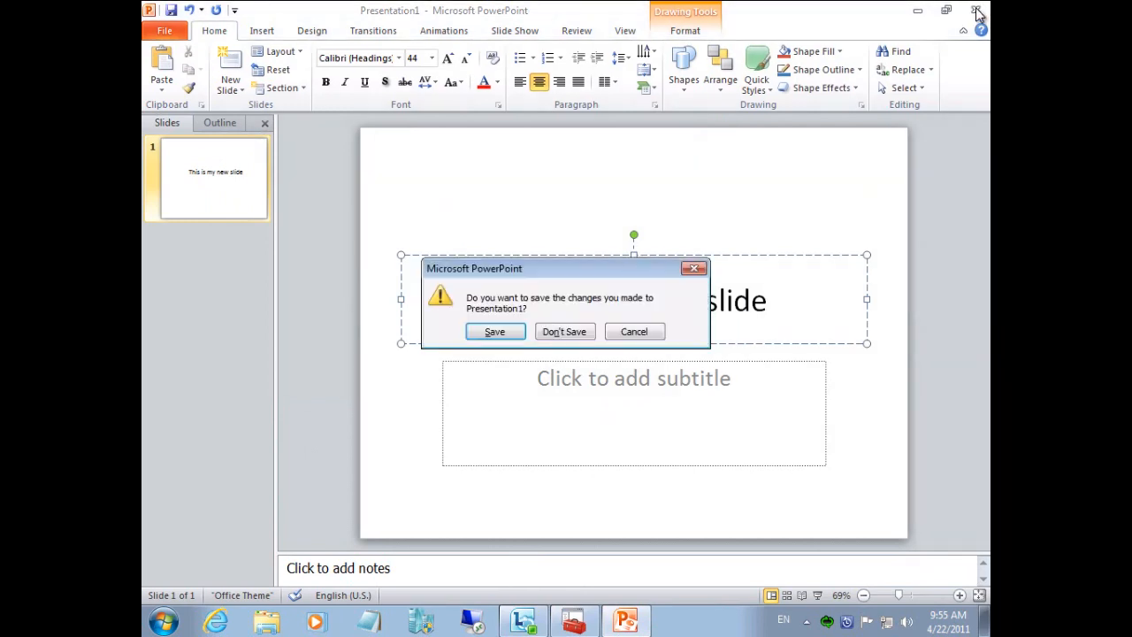
{"action": "left_click", "coordinate": [576, 329]}
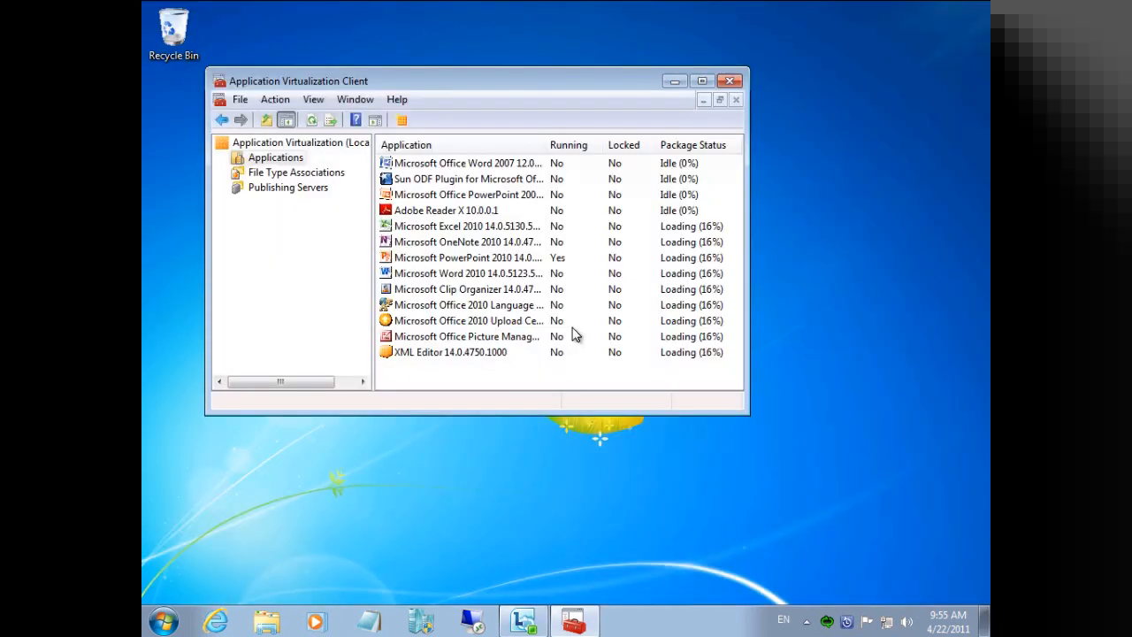
{"action": "right_click", "coordinate": [561, 372]}
{"action": "left_click", "coordinate": [599, 407]}
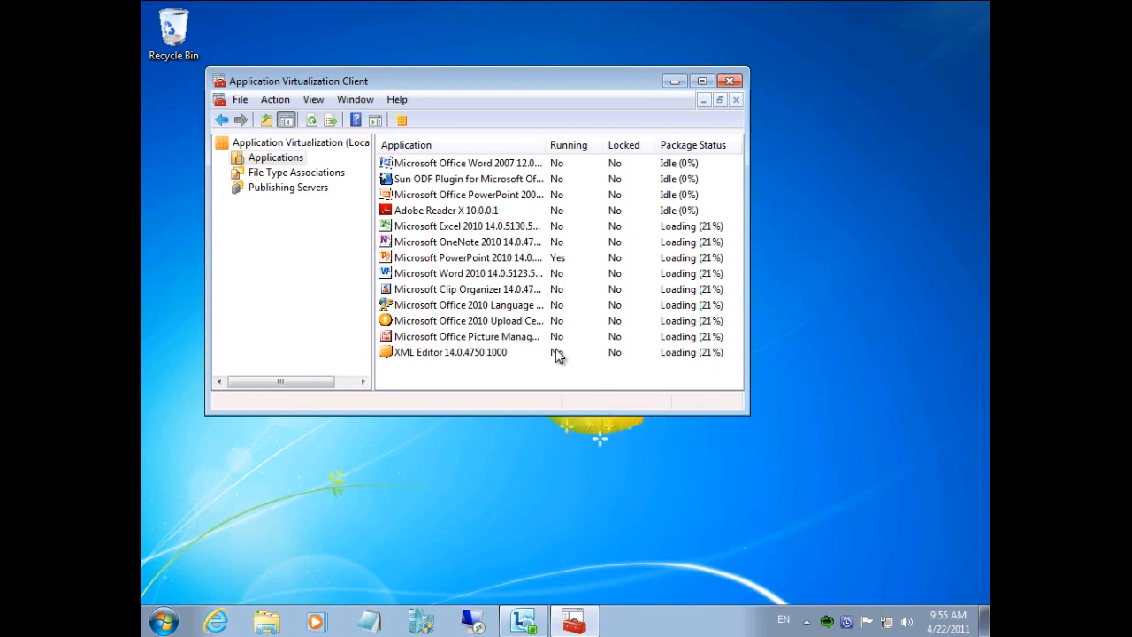
View the SoftGrid Client cache folder under C:\ProgramData\Microsoft\Application Virtualization Client in Windows Explorer, and close the window.
{"action": "left_click", "coordinate": [268, 621]}
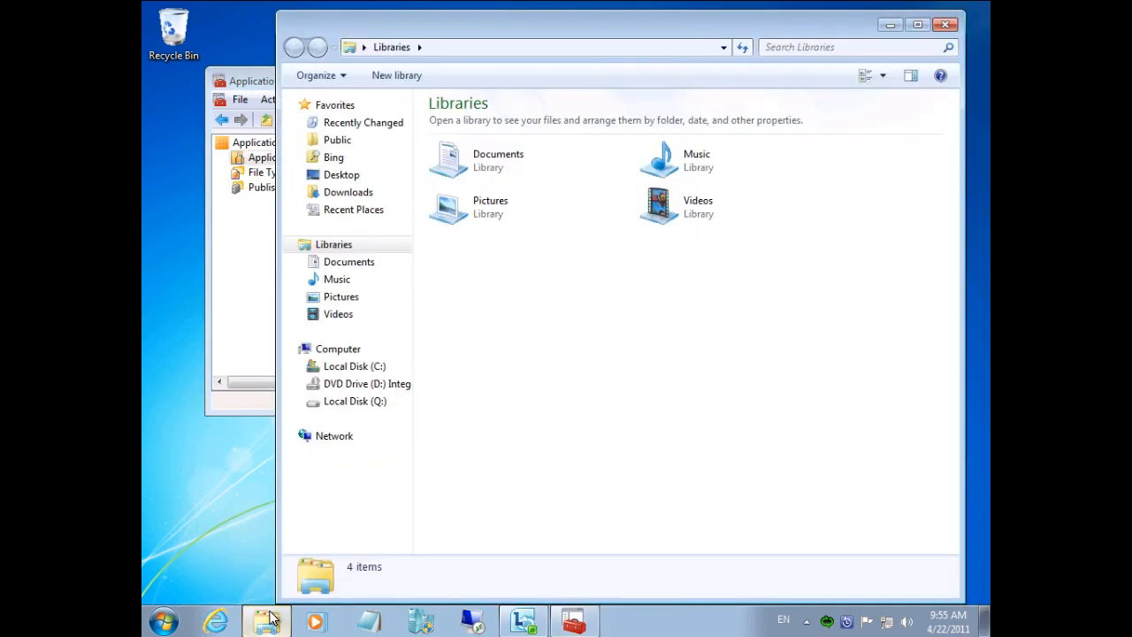
{"action": "left_click", "coordinate": [347, 367]}
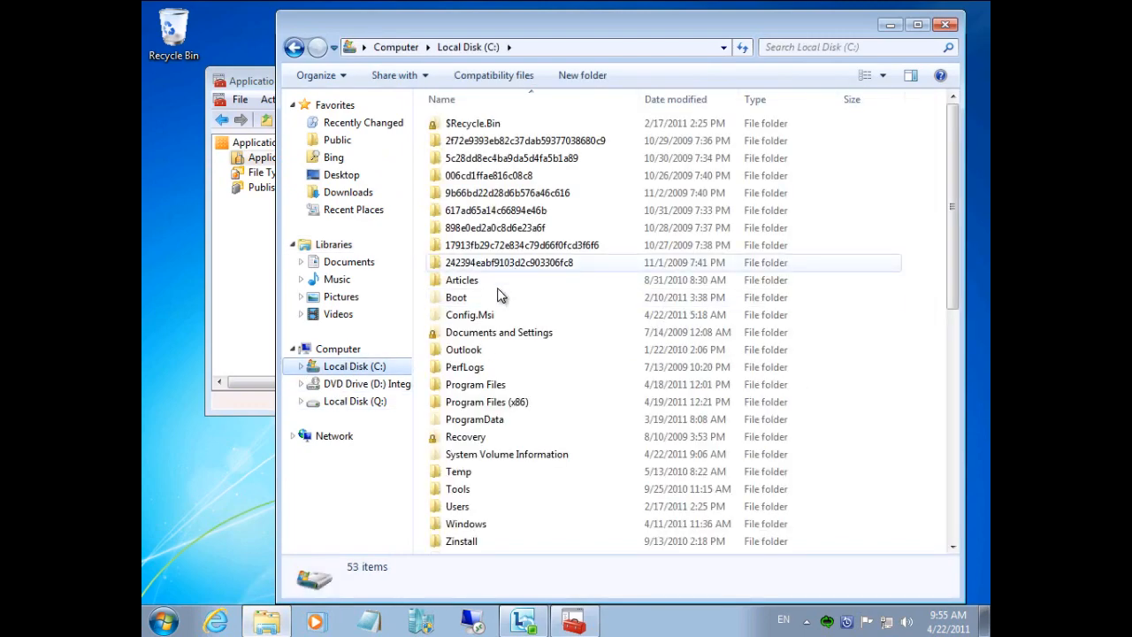
{"action": "left_click", "coordinate": [485, 424]}
{"action": "double_click", "coordinate": [485, 425]}
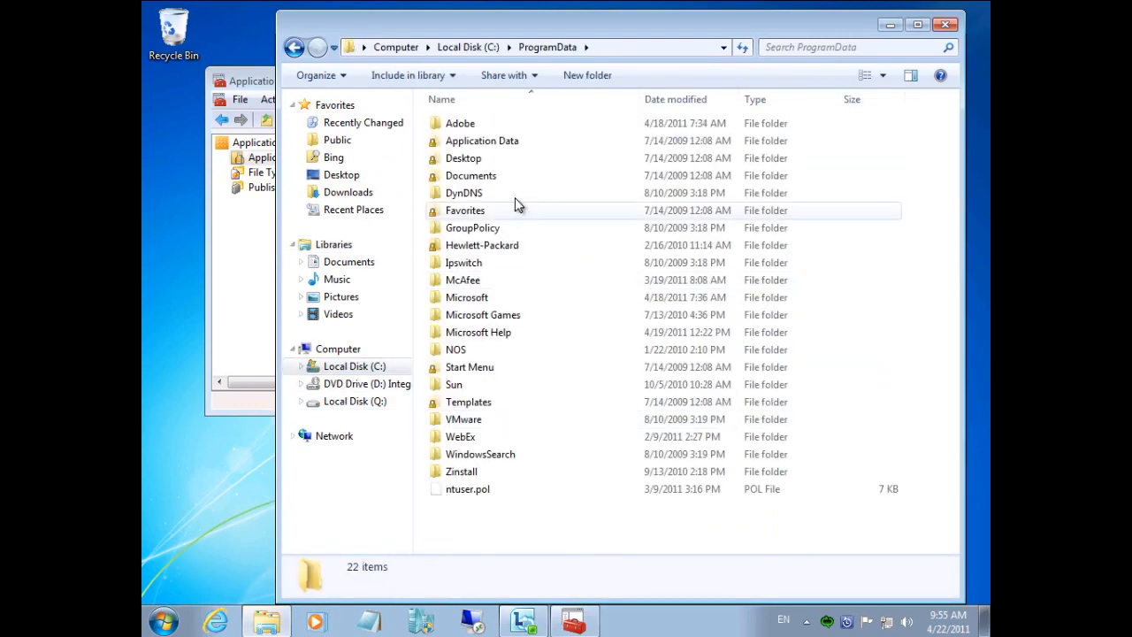
{"action": "double_click", "coordinate": [474, 303]}
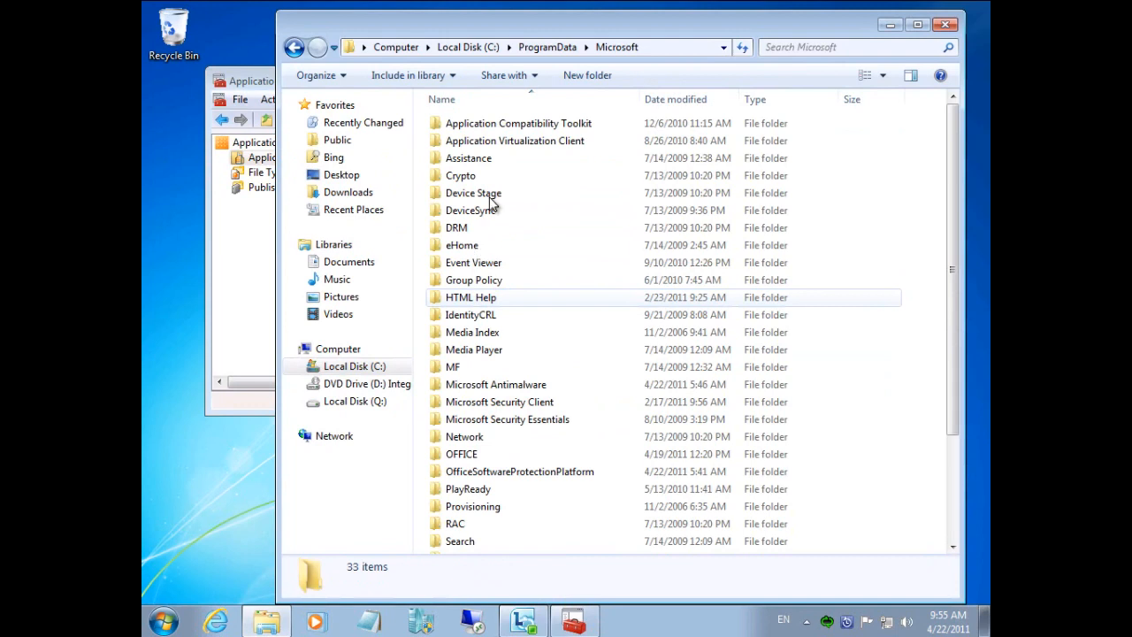
{"action": "double_click", "coordinate": [506, 141]}
{"action": "double_click", "coordinate": [487, 124]}
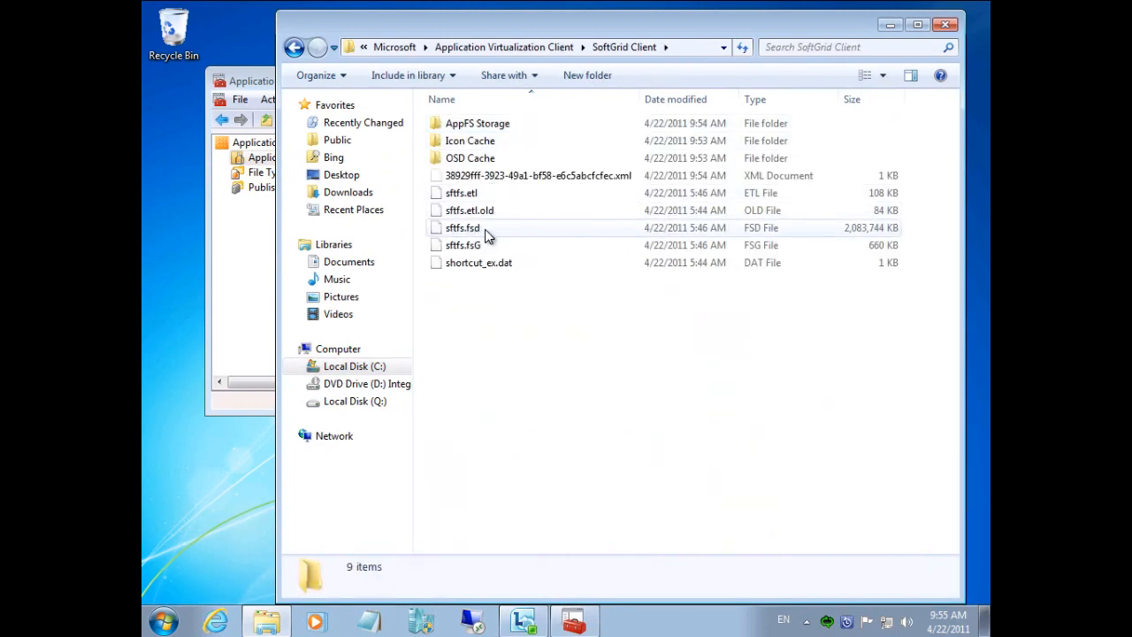
{"action": "left_click", "coordinate": [946, 24]}
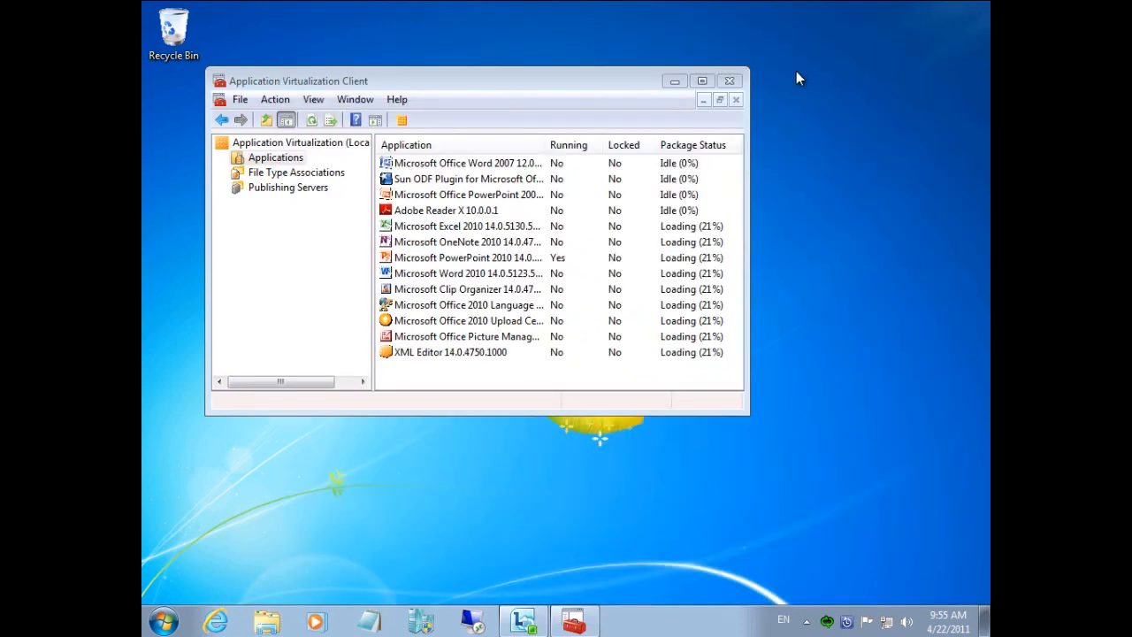
Review the client's full list of file type associations, and return to the application list and refresh it.
{"action": "left_click", "coordinate": [311, 175]}
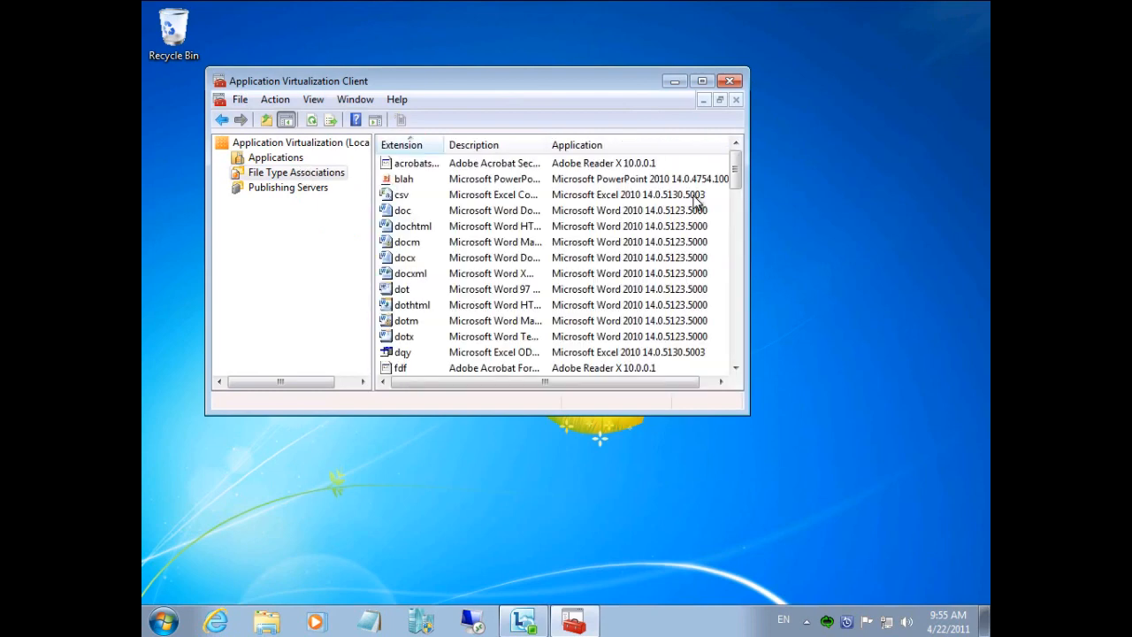
{"action": "left_click_drag", "start_coordinate": [741, 171], "coordinate": [736, 345]}
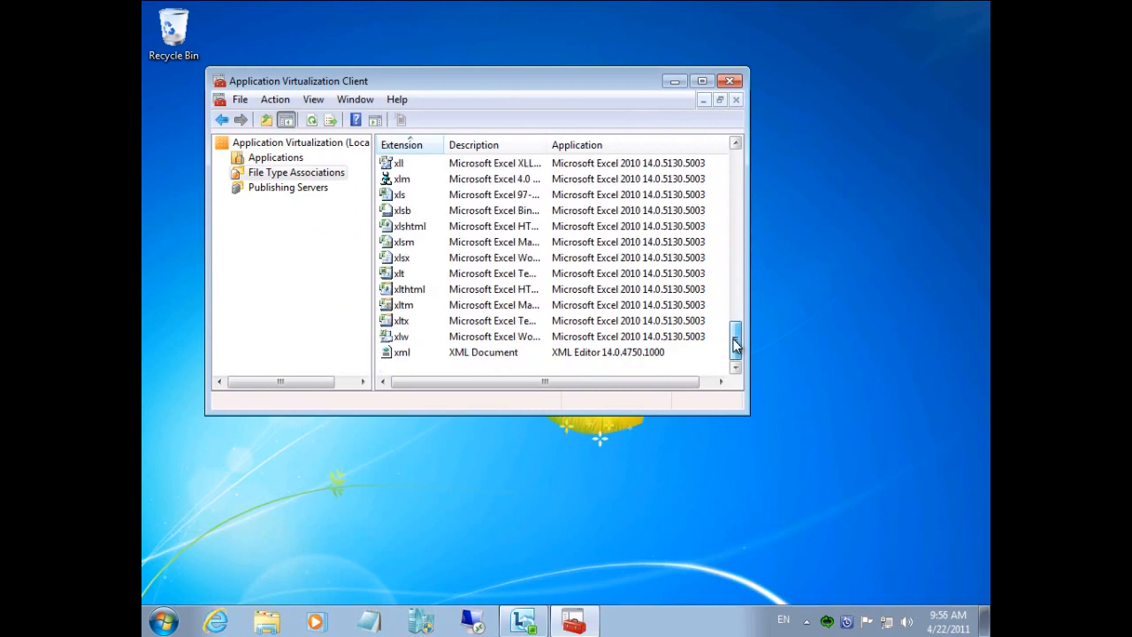
{"action": "left_click", "coordinate": [285, 162]}
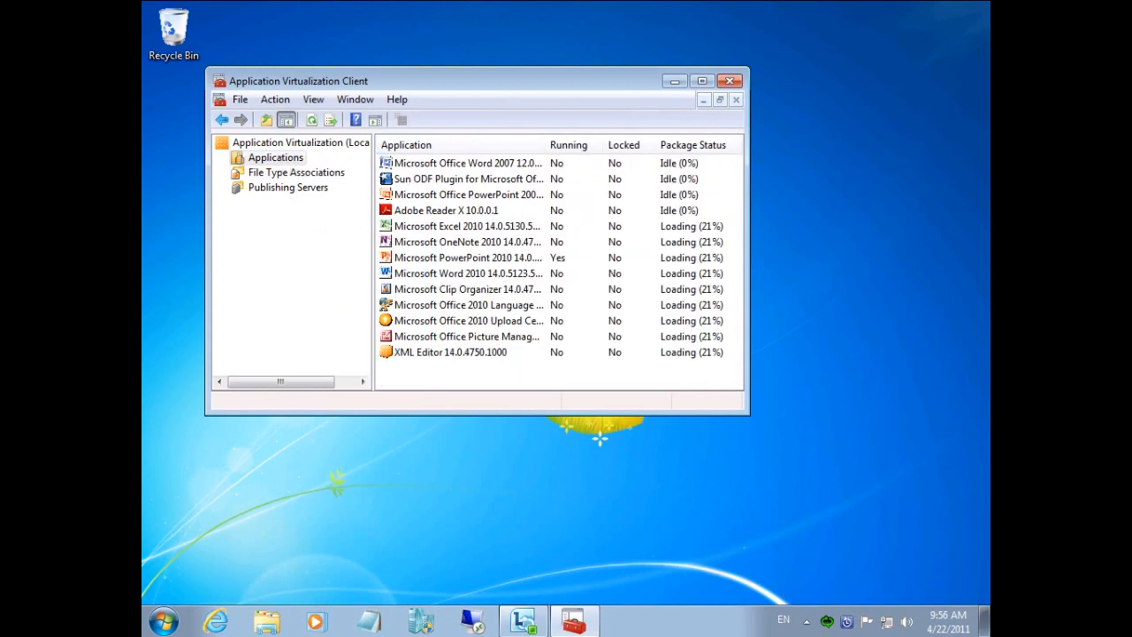
{"action": "right_click", "coordinate": [633, 376]}
{"action": "left_click", "coordinate": [669, 410]}
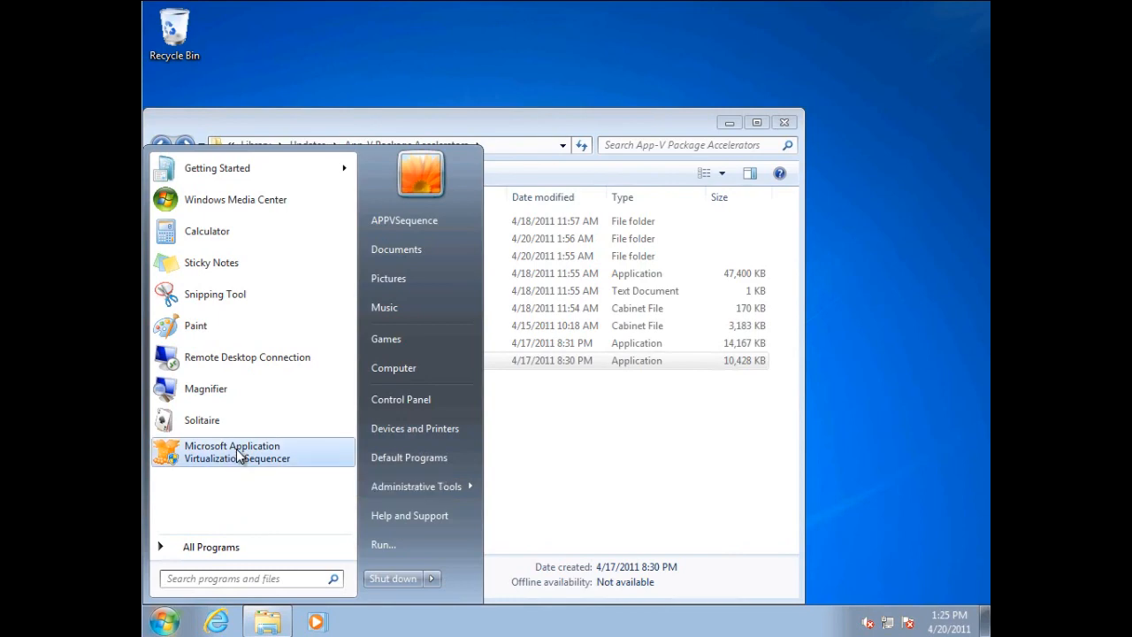
Start the Application Virtualization Sequencer on the sequencing computer and begin a new virtual application package using a Package Accelerator.
{"action": "left_click", "coordinate": [239, 453]}
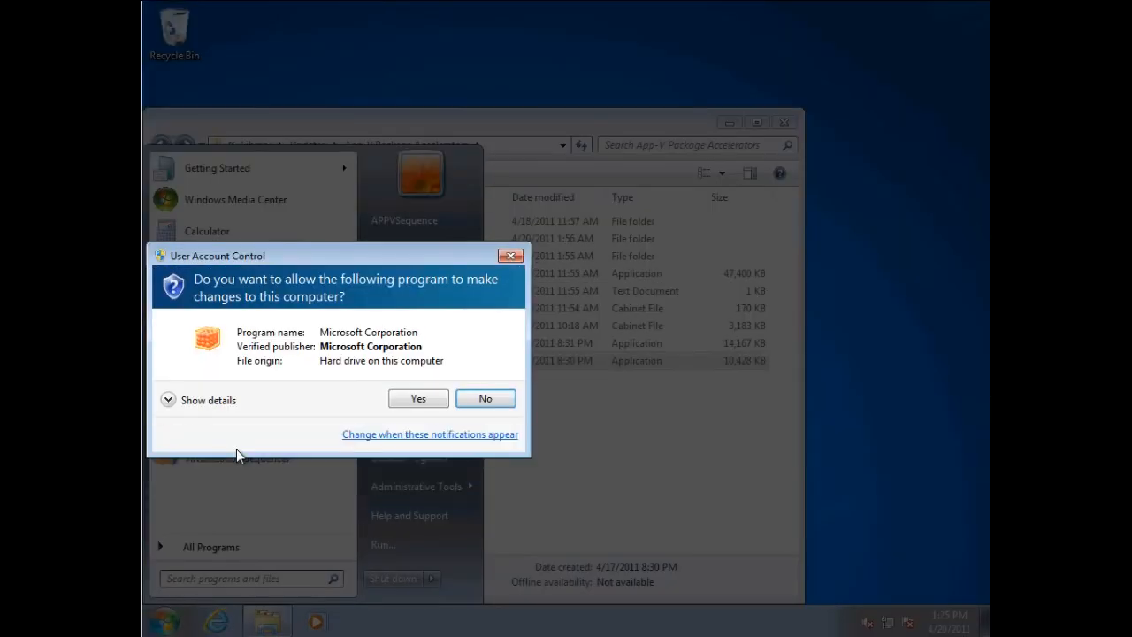
{"action": "left_click", "coordinate": [409, 399]}
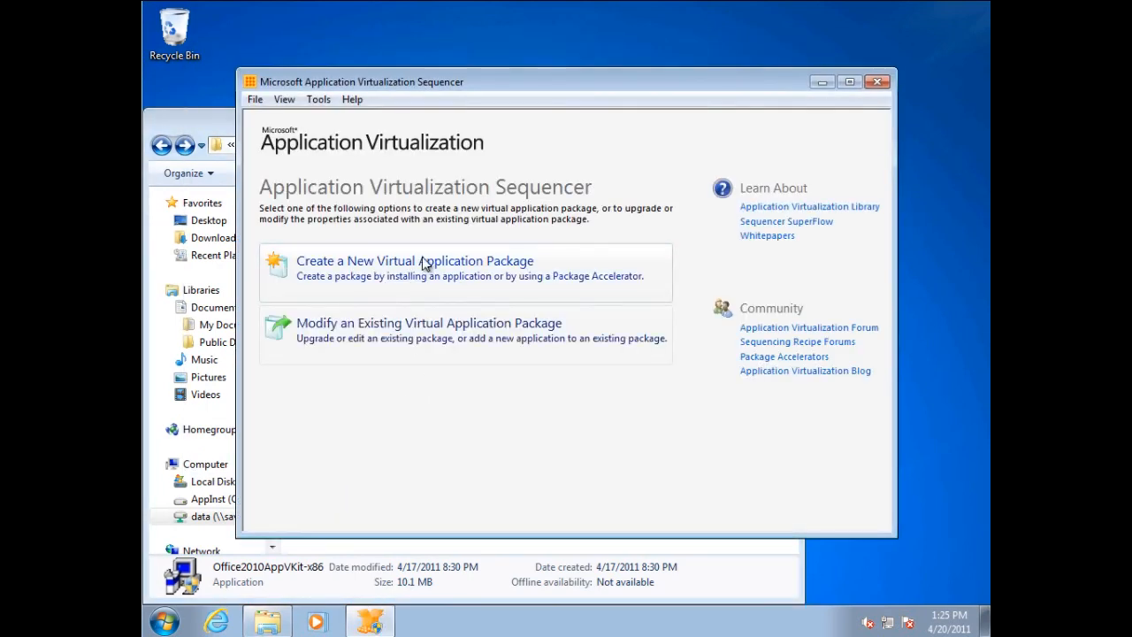
{"action": "left_click", "coordinate": [424, 262]}
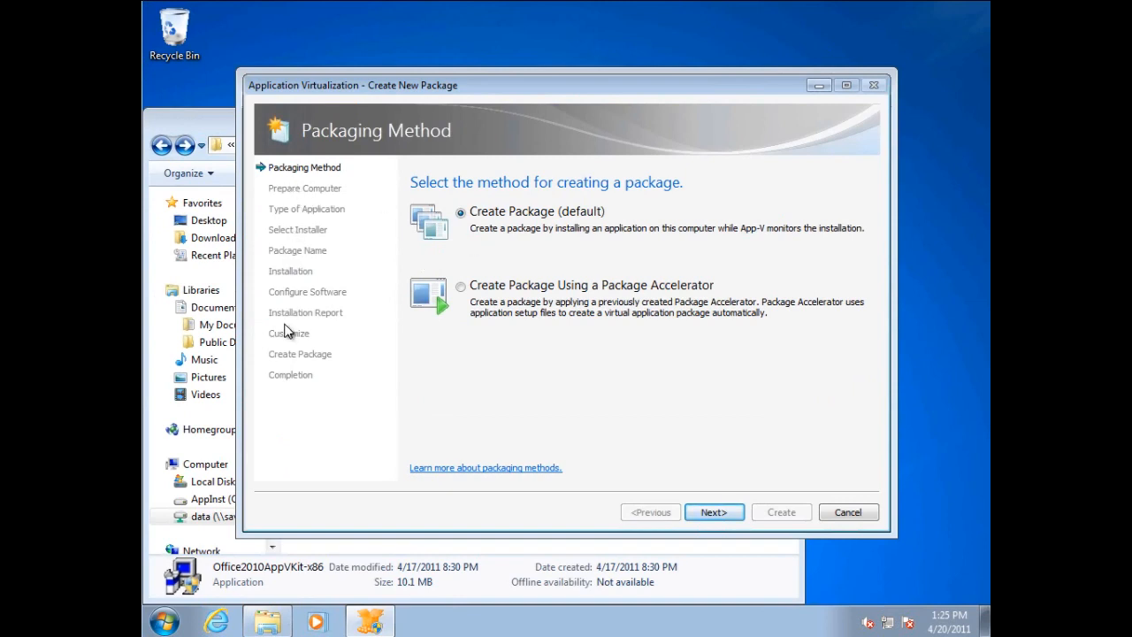
{"action": "left_click", "coordinate": [460, 286]}
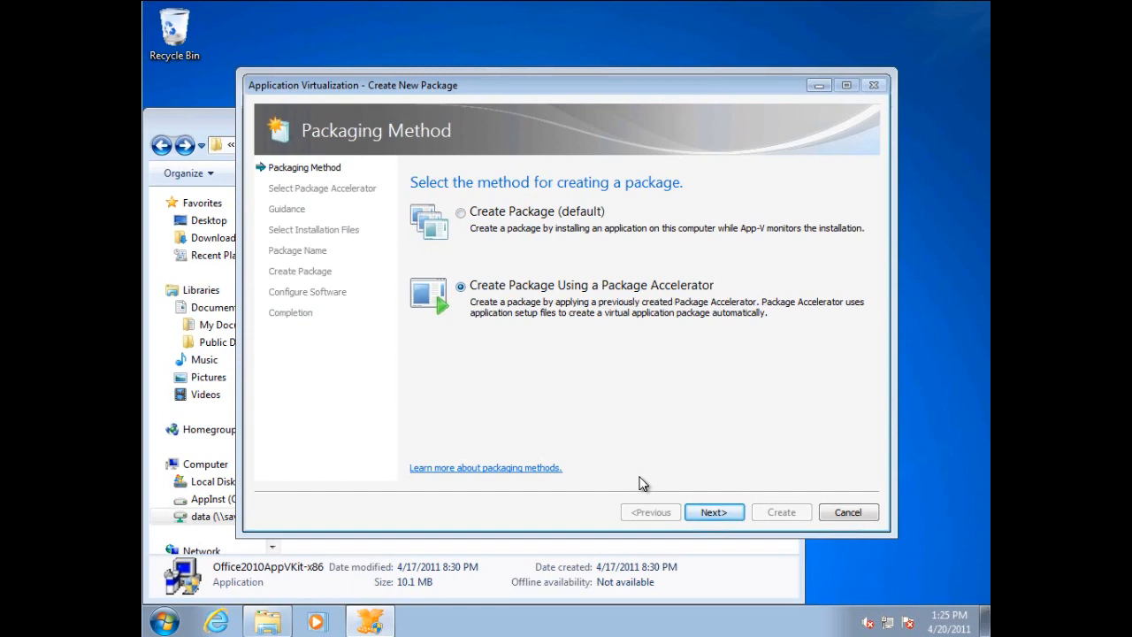
{"action": "left_click", "coordinate": [714, 514]}
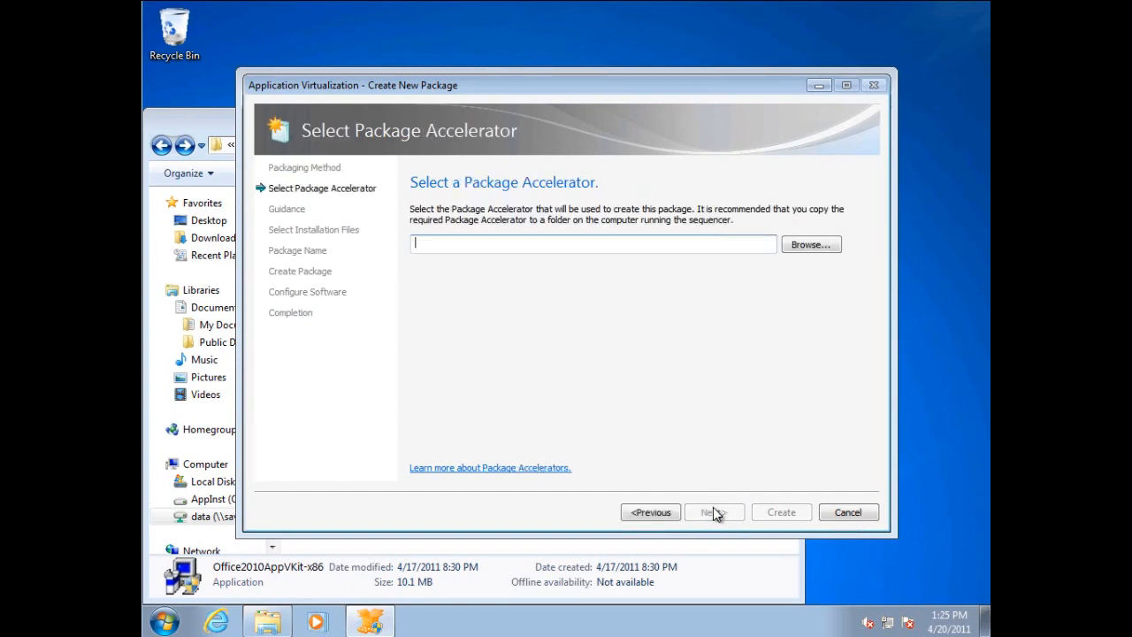
Select the Microsoft_Office_2010(win7) cab from Library\Updates\App-V Package Accelerators on the Z: drive as the Package Accelerator and continue to the guidance.
{"action": "left_click", "coordinate": [804, 245]}
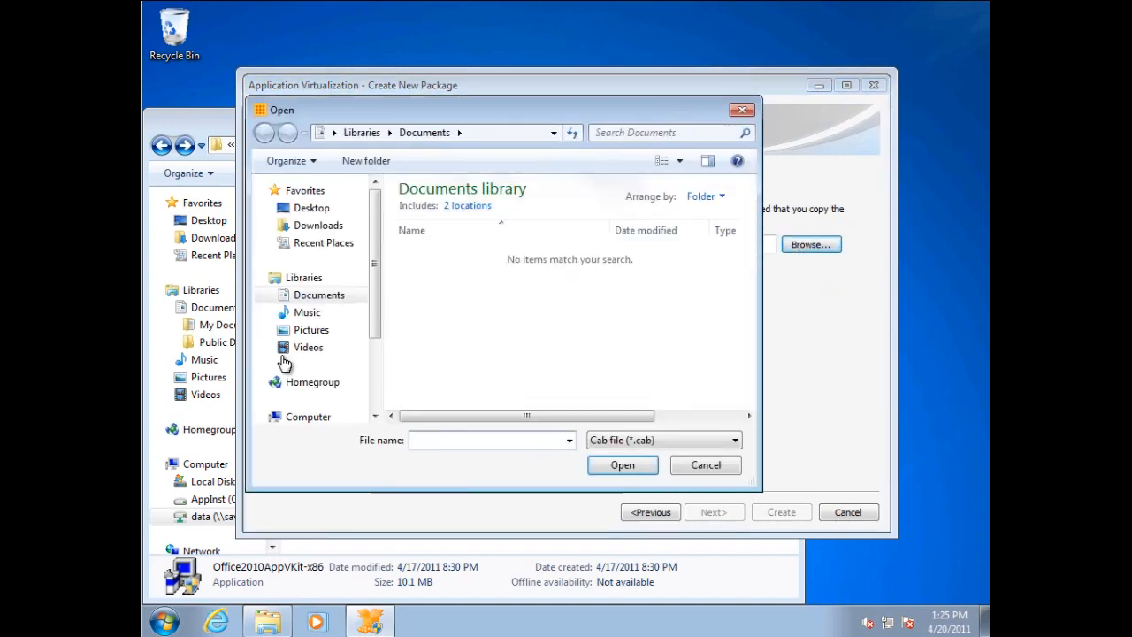
{"action": "scroll", "coordinate": [370, 398], "scroll_direction": "down", "scroll_amount": 2}
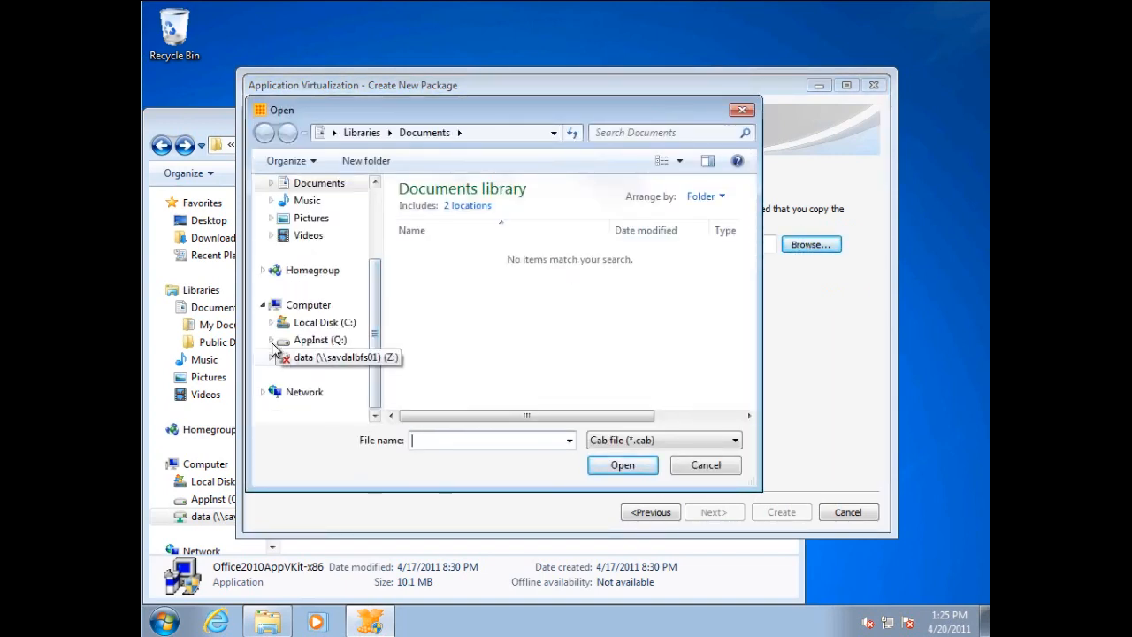
{"action": "left_click", "coordinate": [271, 361]}
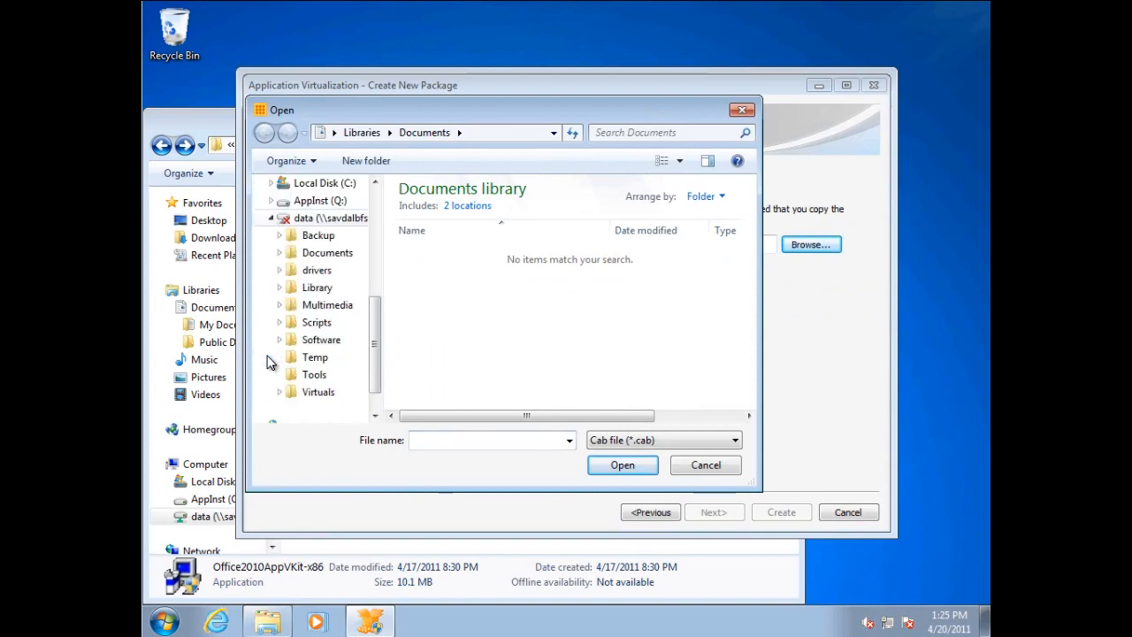
{"action": "left_click", "coordinate": [280, 288]}
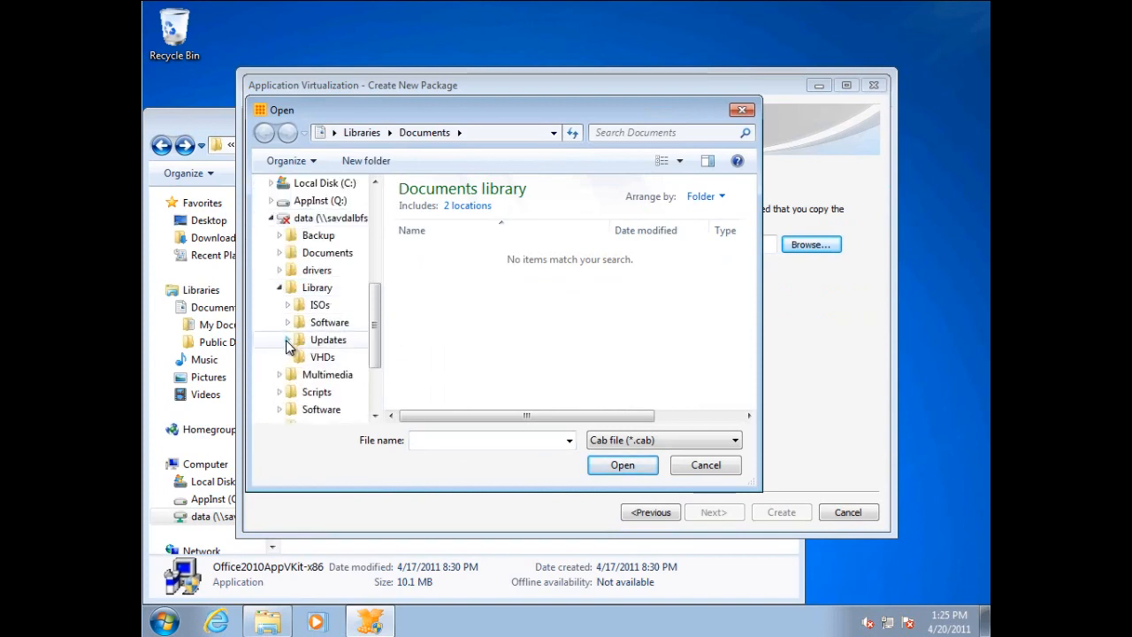
{"action": "left_click", "coordinate": [288, 340]}
{"action": "left_click", "coordinate": [296, 323]}
{"action": "left_click", "coordinate": [315, 305]}
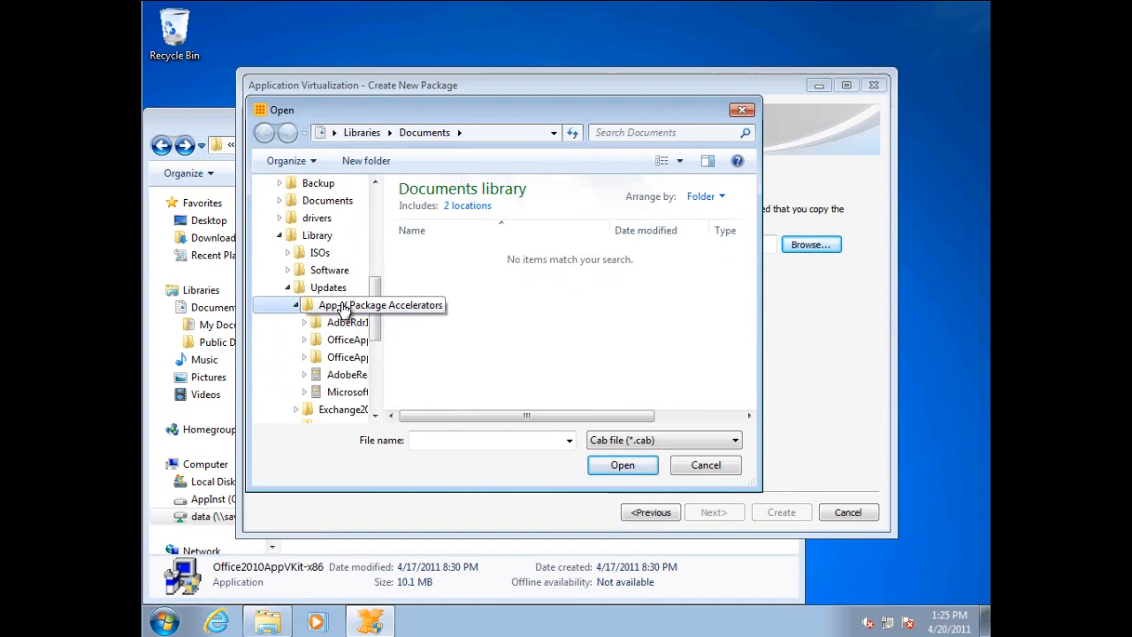
{"action": "left_click", "coordinate": [447, 279]}
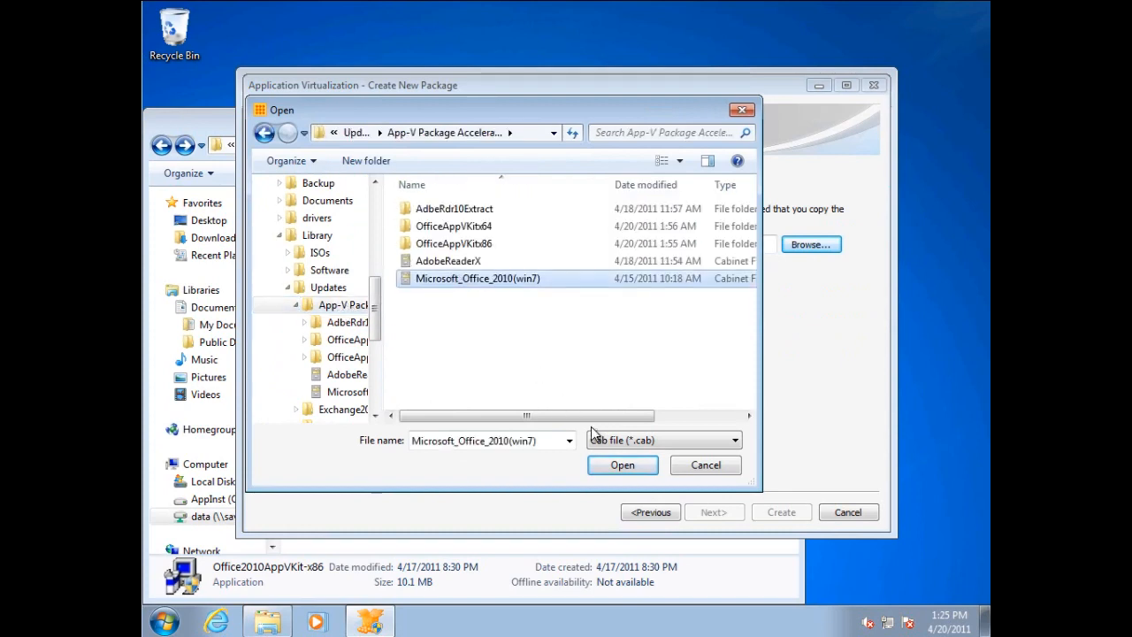
{"action": "left_click", "coordinate": [623, 466]}
{"action": "left_click", "coordinate": [724, 510]}
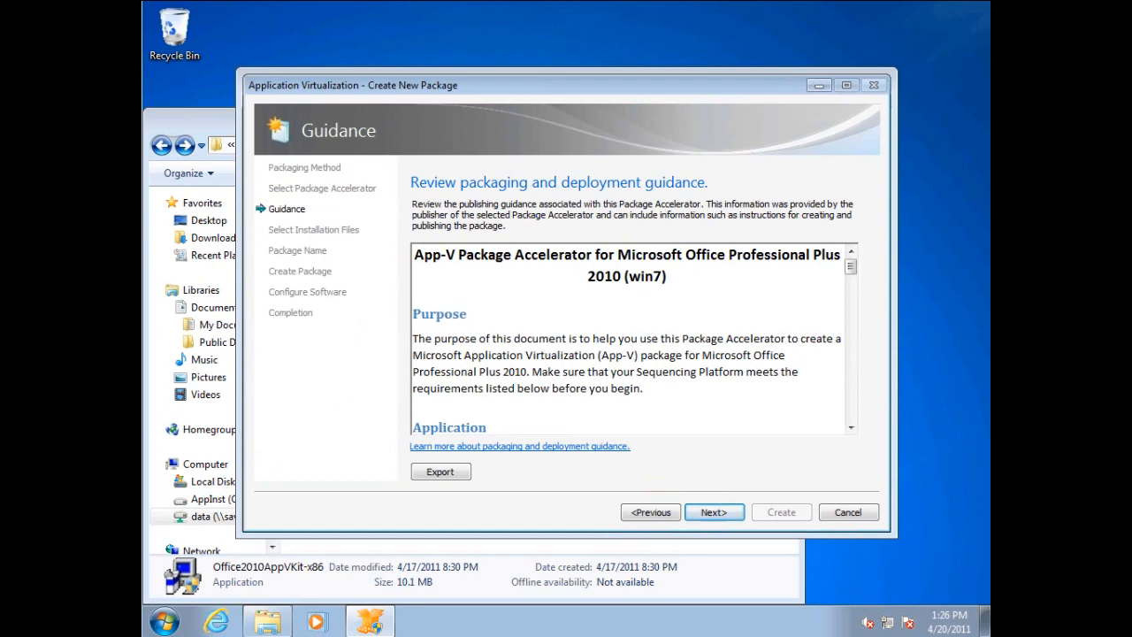
Export the packaging guidance to the Desktop as a Rich Text Format file named seqguidance.
{"action": "left_click", "coordinate": [459, 478]}
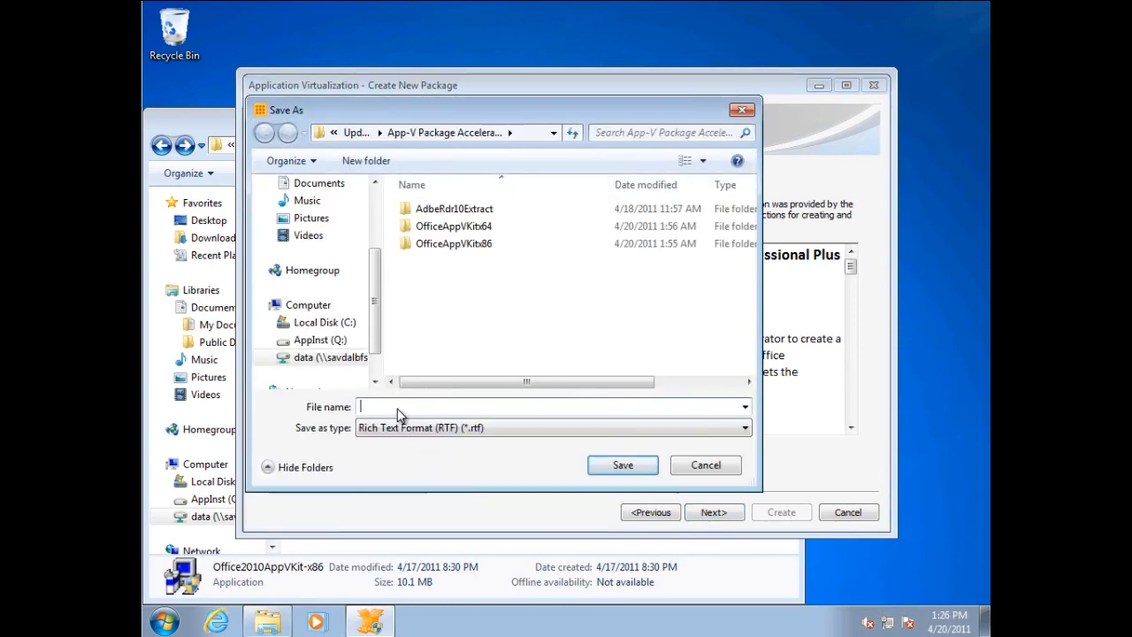
{"action": "left_click", "coordinate": [373, 207]}
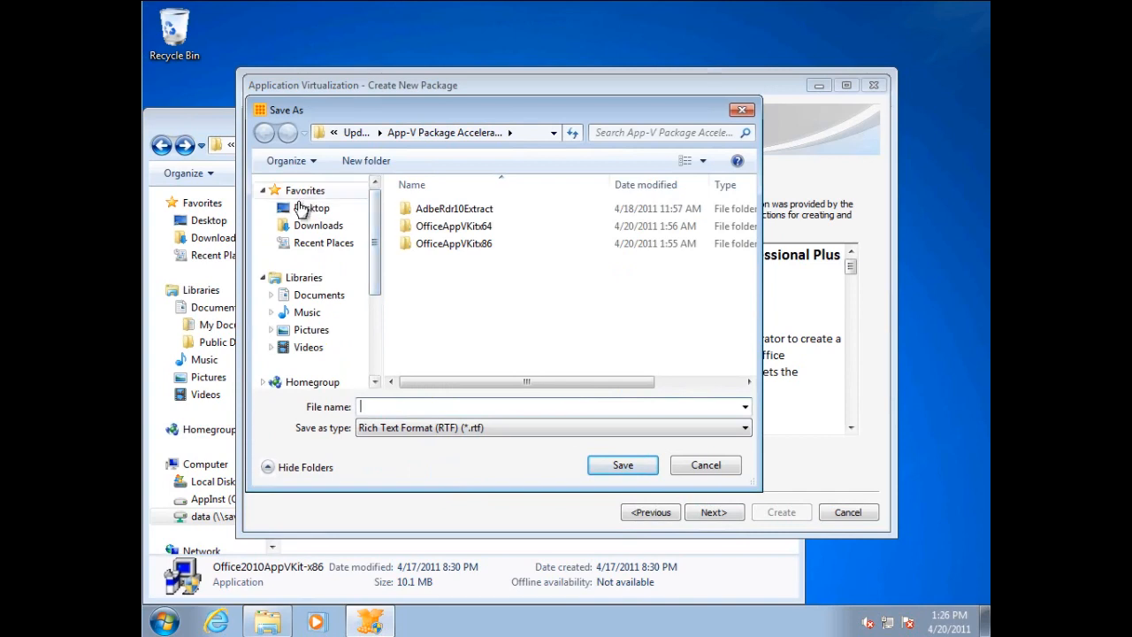
{"action": "left_click", "coordinate": [305, 208]}
{"action": "left_click", "coordinate": [395, 407]}
{"action": "type", "text": "seqguidance"}
{"action": "key", "text": "Return"}
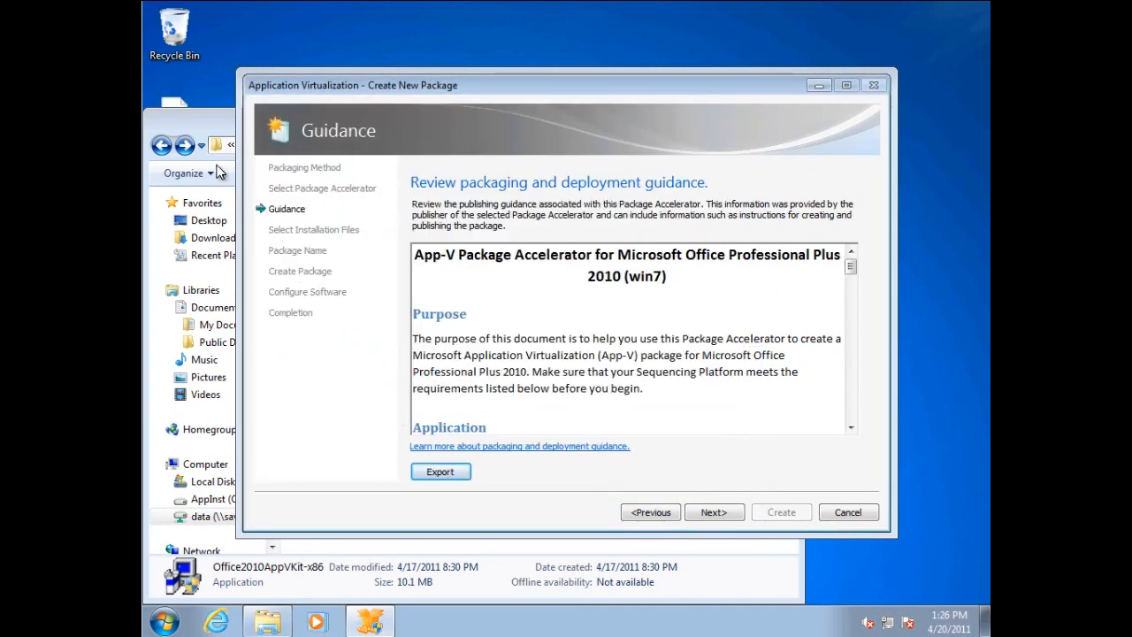
Open the exported seqguidance file in WordPad, minimize the Explorer window, and enlarge the document window for reading.
{"action": "double_click", "coordinate": [177, 104]}
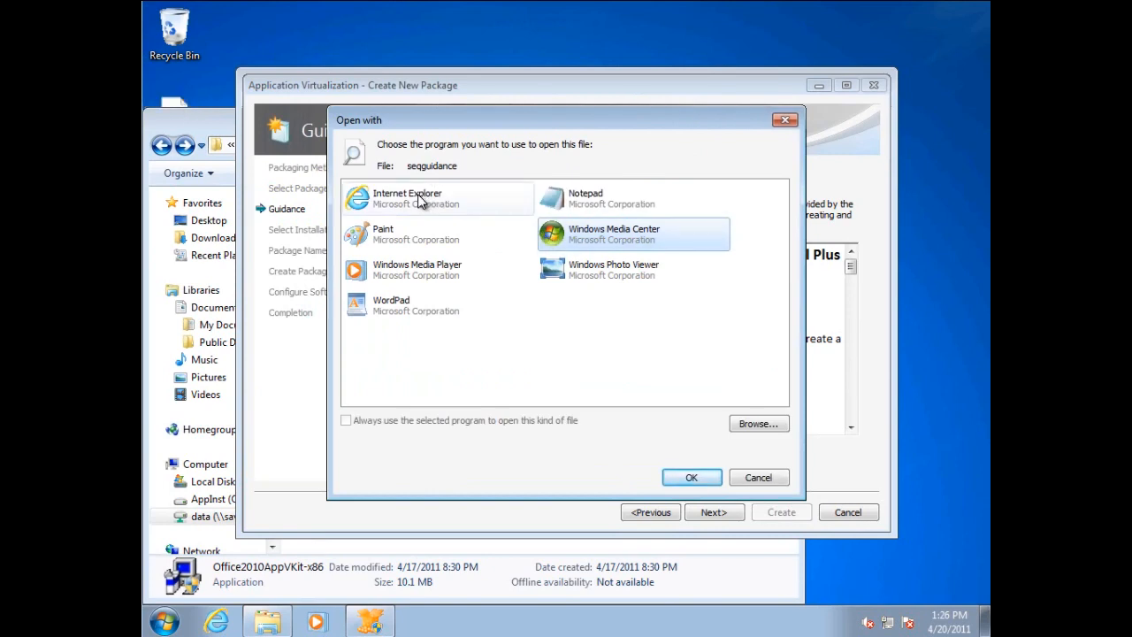
{"action": "left_click", "coordinate": [394, 305]}
{"action": "left_click", "coordinate": [691, 477]}
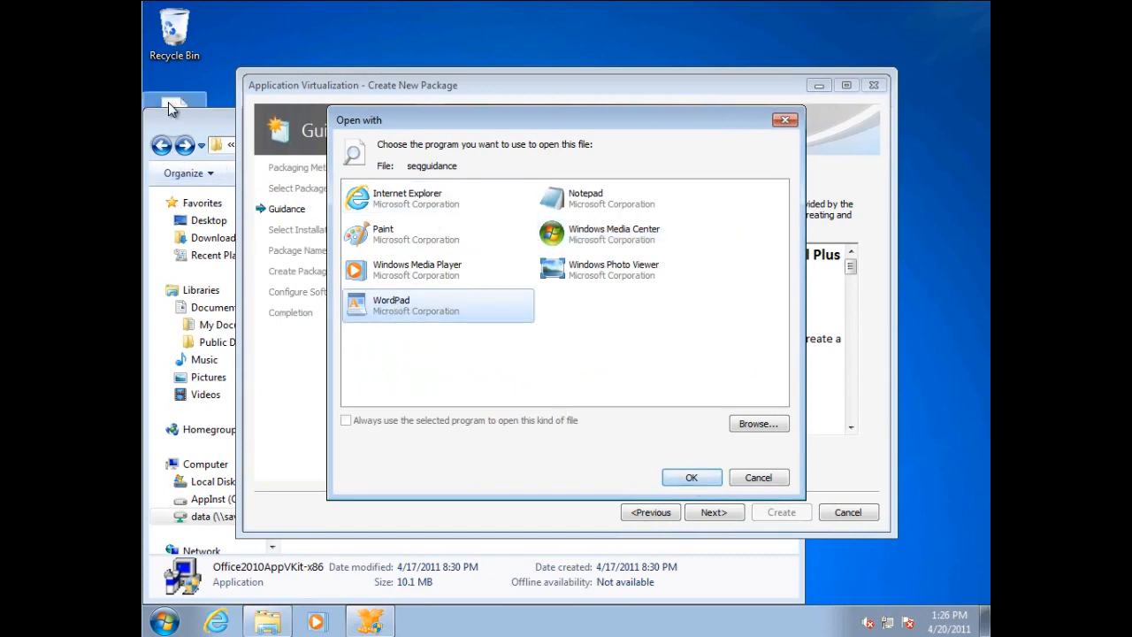
{"action": "left_click_drag", "start_coordinate": [295, 400], "coordinate": [244, 342]}
{"action": "left_click", "coordinate": [183, 124]}
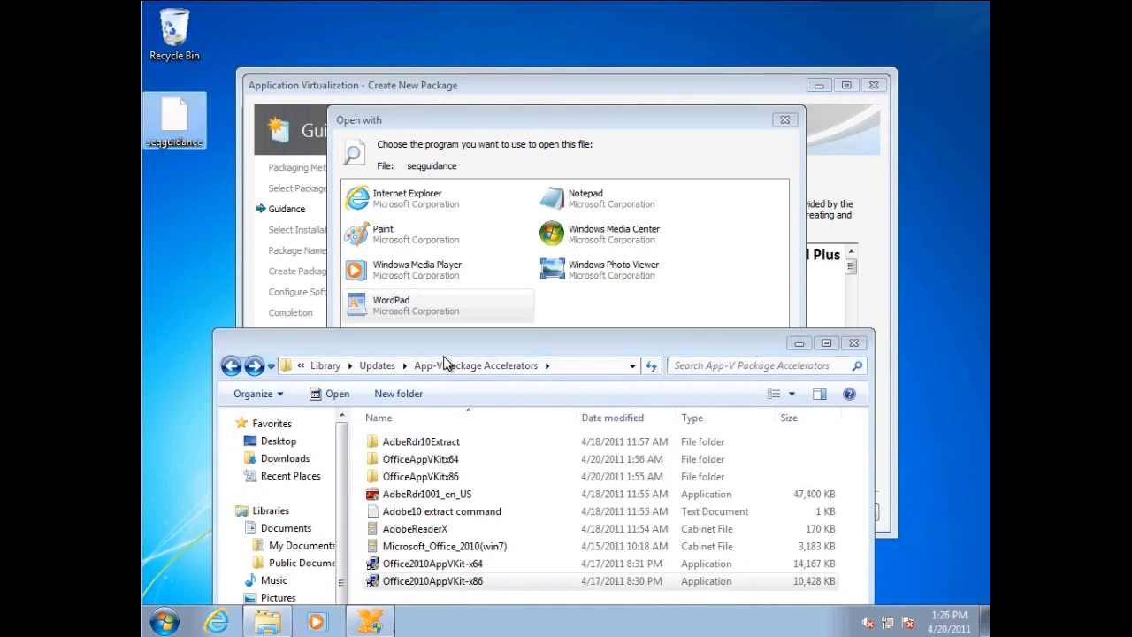
{"action": "double_click", "coordinate": [414, 308]}
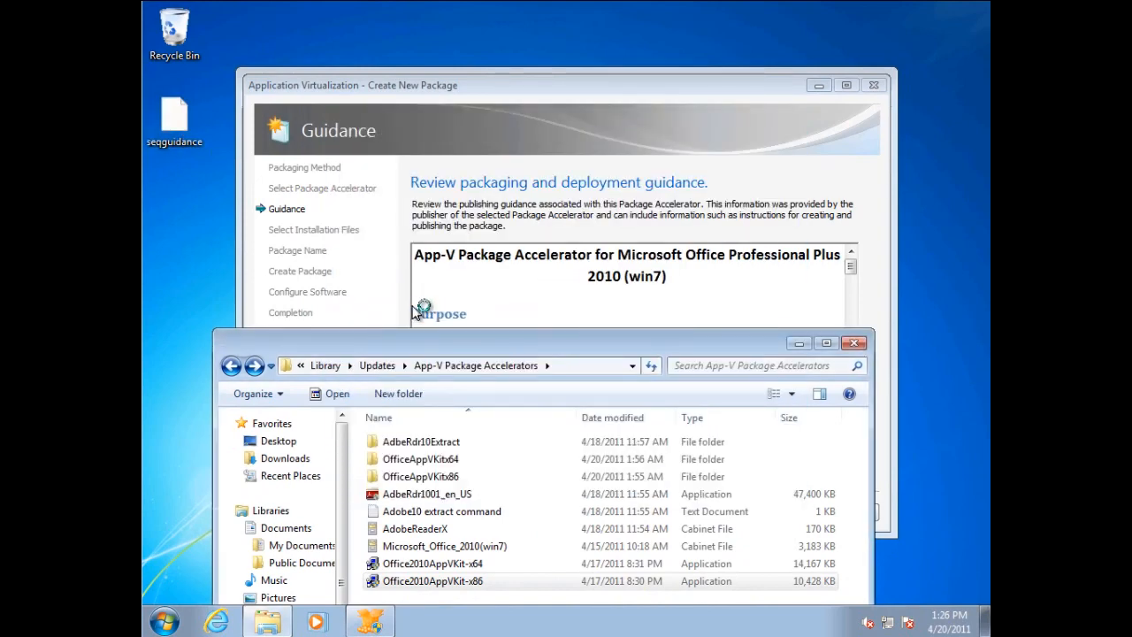
{"action": "left_click", "coordinate": [799, 343]}
{"action": "left_click_drag", "start_coordinate": [682, 95], "coordinate": [613, 34]}
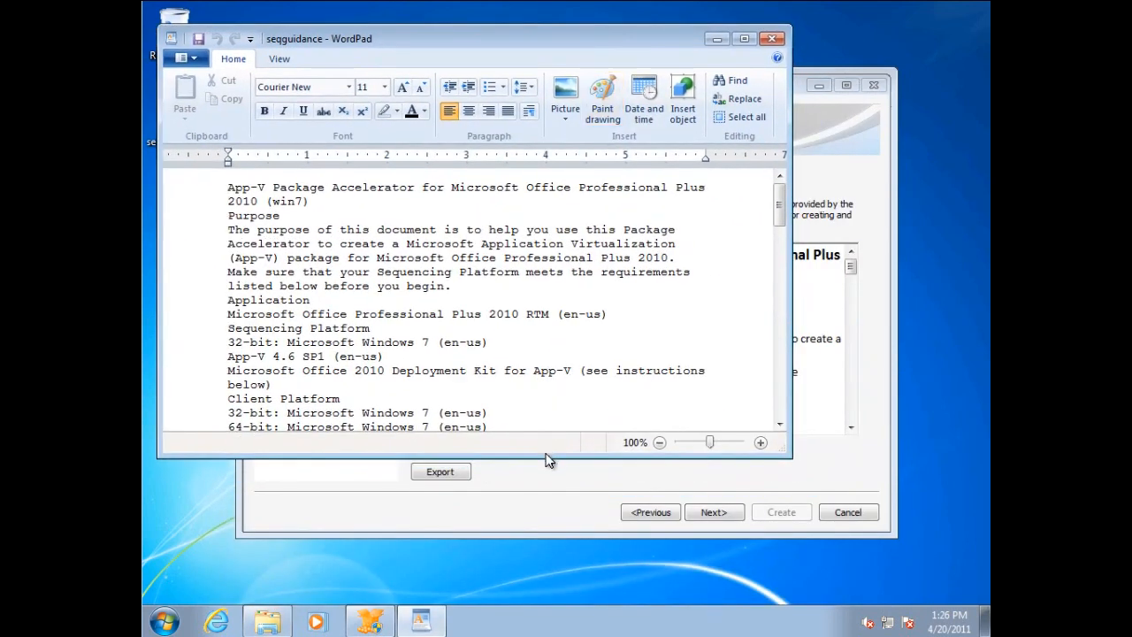
{"action": "left_click_drag", "start_coordinate": [545, 455], "coordinate": [537, 576]}
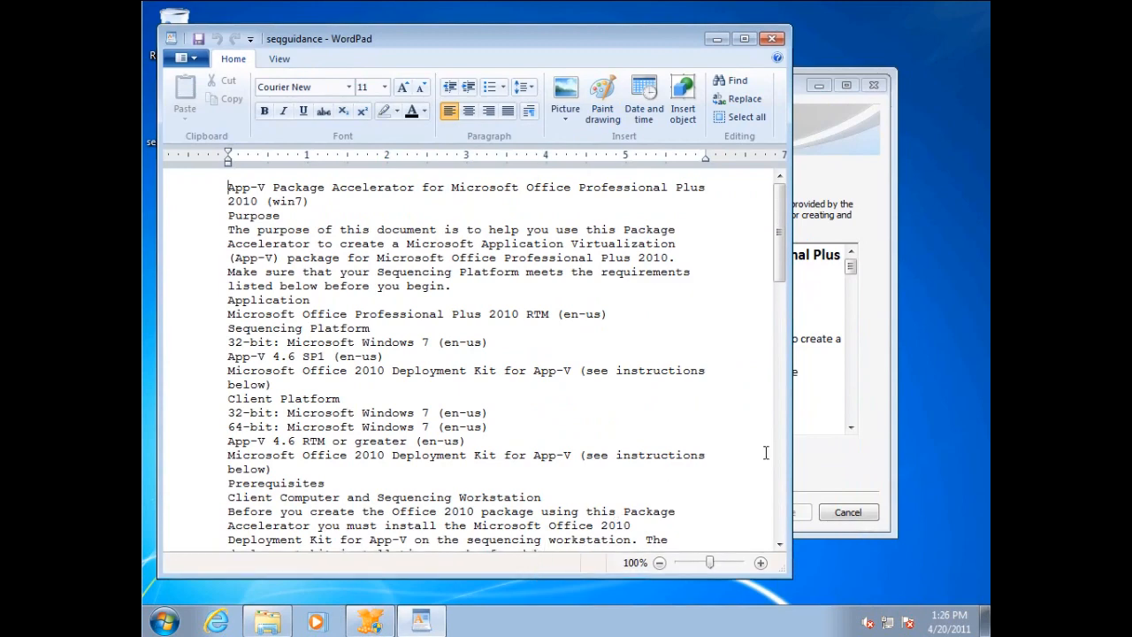
Read the wizard's guidance on using the Package Accelerator, creating the App-V package and running the Office 2010 Repair function.
{"action": "left_click", "coordinate": [851, 273]}
{"action": "left_click_drag", "start_coordinate": [852, 273], "coordinate": [856, 357]}
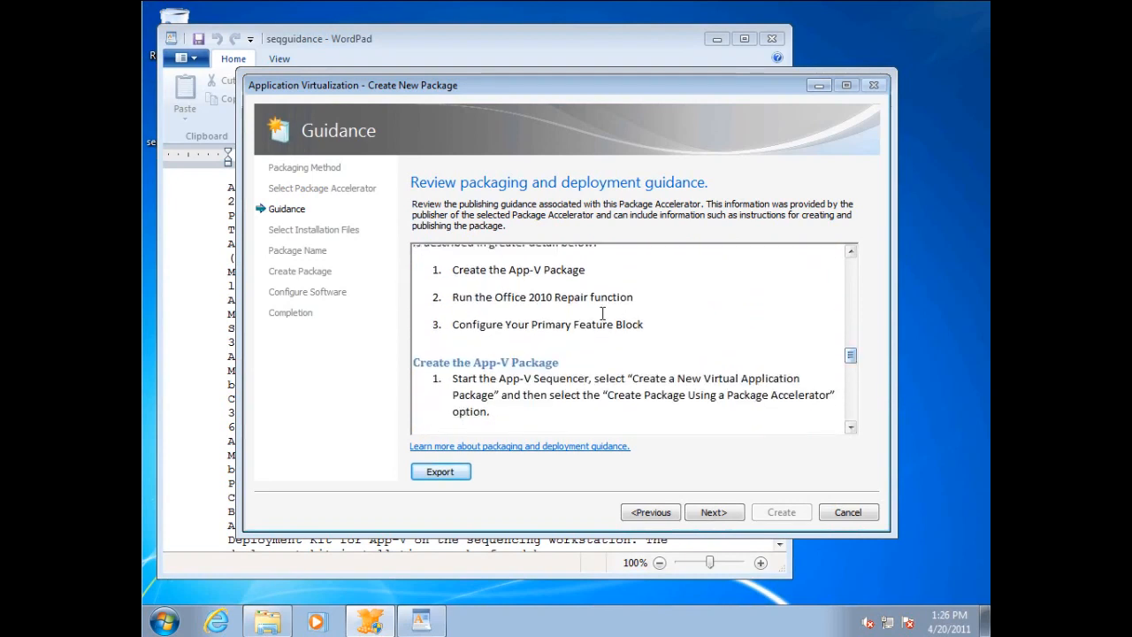
{"action": "left_click", "coordinate": [853, 255]}
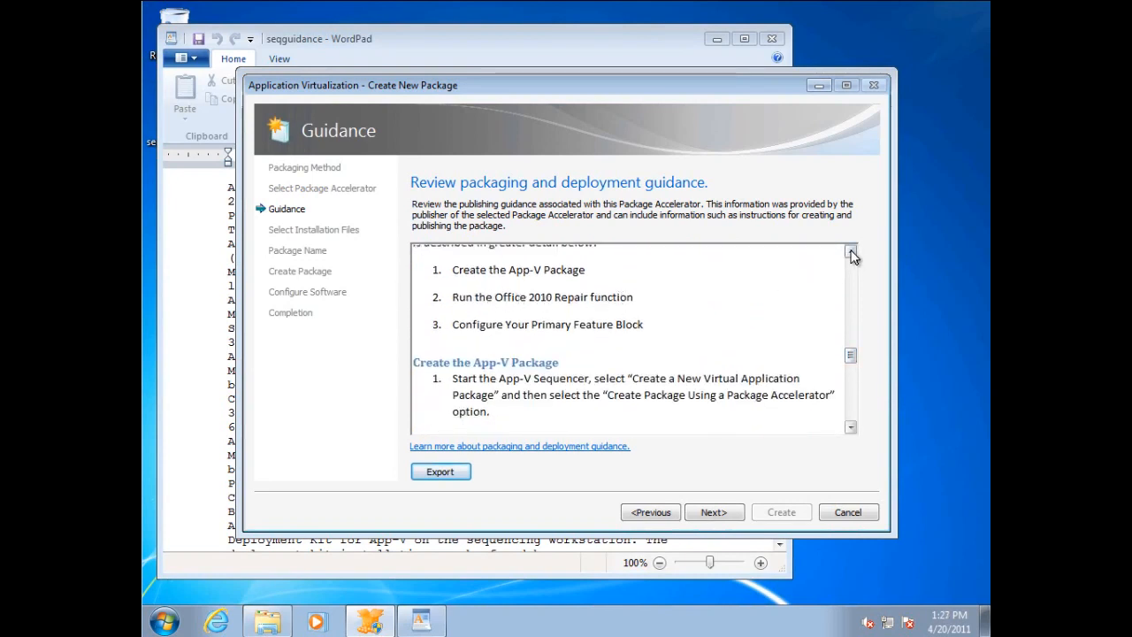
{"action": "left_click", "coordinate": [850, 399]}
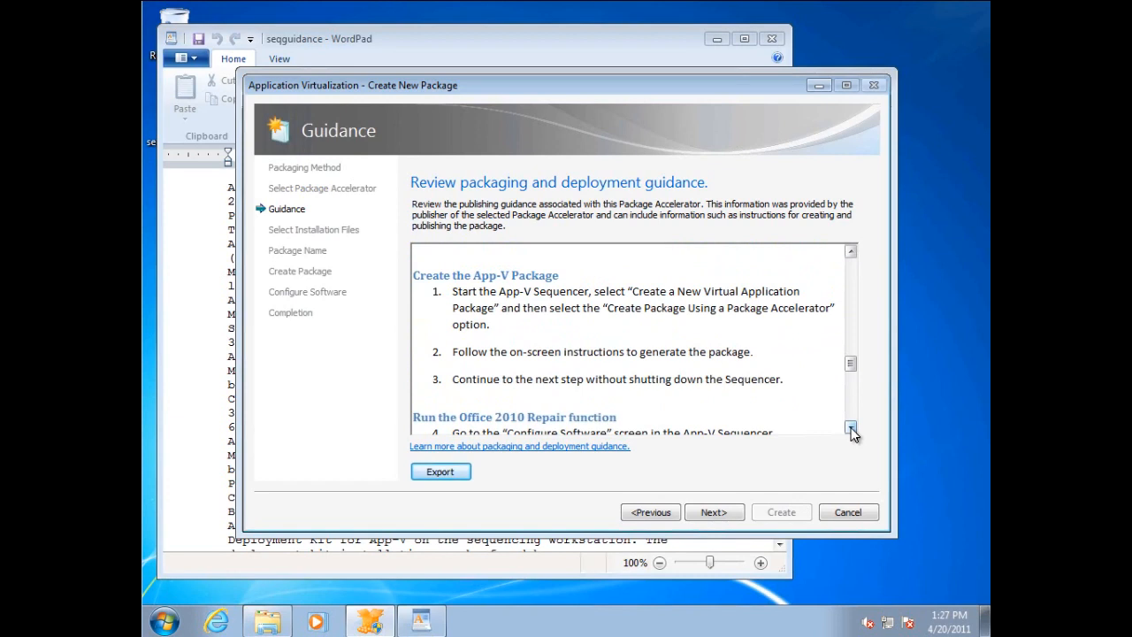
{"action": "left_click", "coordinate": [851, 429]}
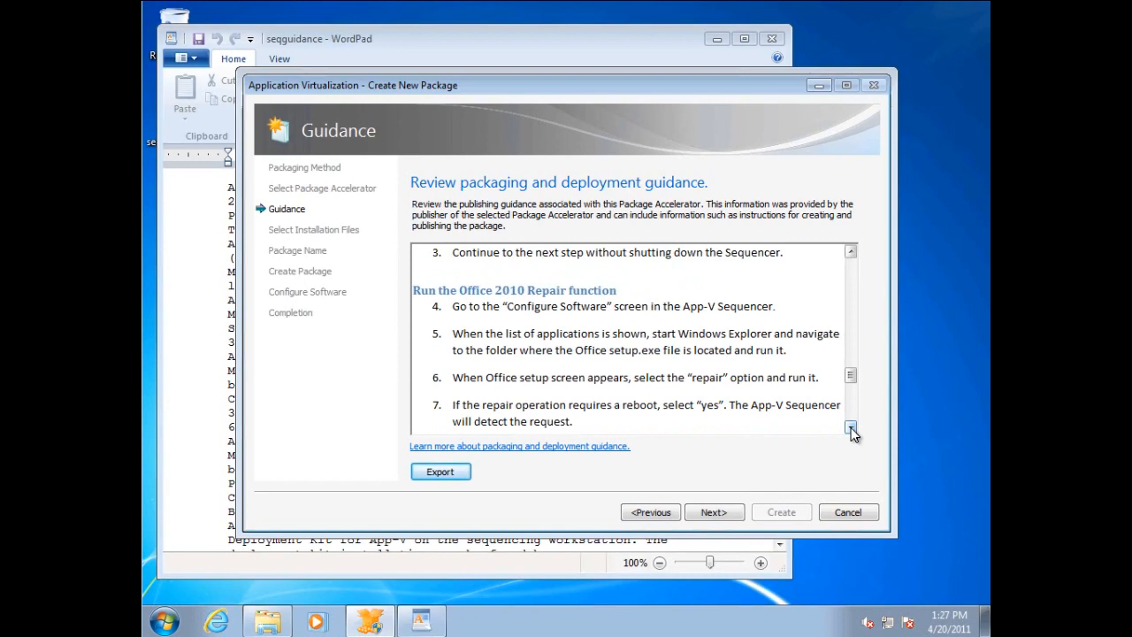
{"action": "left_click", "coordinate": [851, 429]}
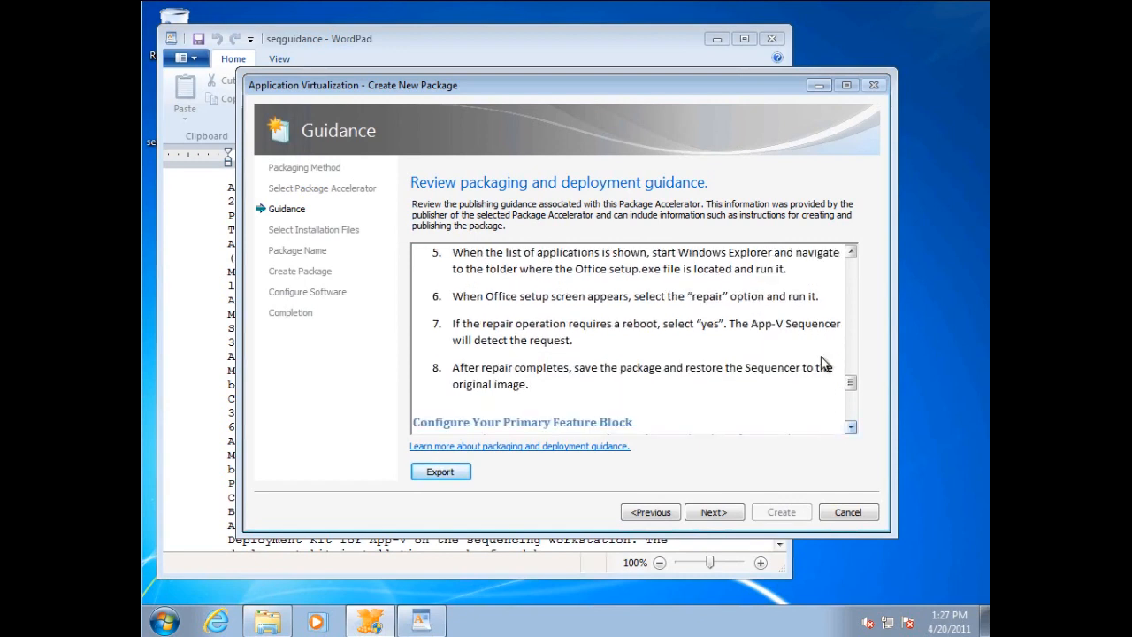
Choose the Office_ProfessionalPlus_2010_VL folder in Software on the Z: drive as the installation files and continue to the package name.
{"action": "left_click", "coordinate": [714, 514]}
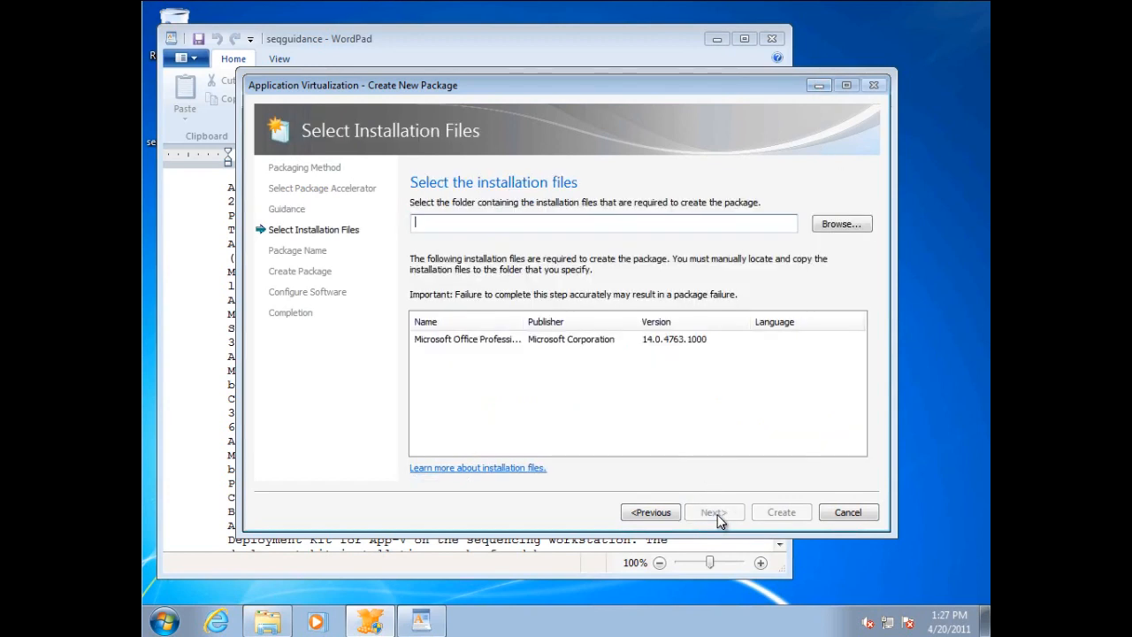
{"action": "left_click", "coordinate": [825, 227]}
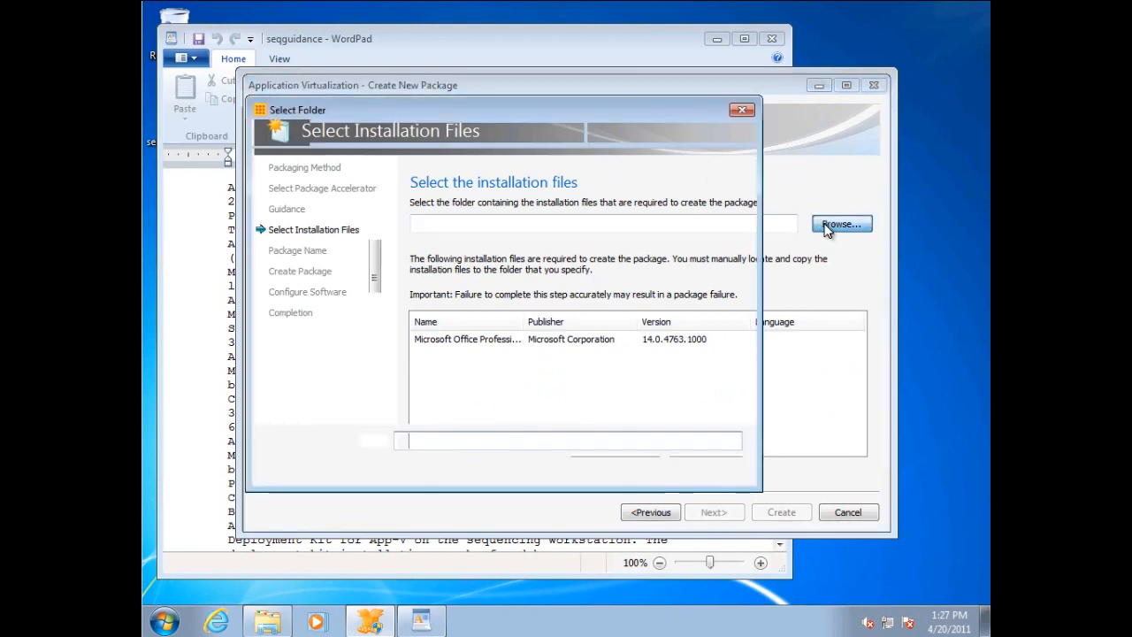
{"action": "scroll", "coordinate": [362, 398], "scroll_direction": "down", "scroll_amount": 3}
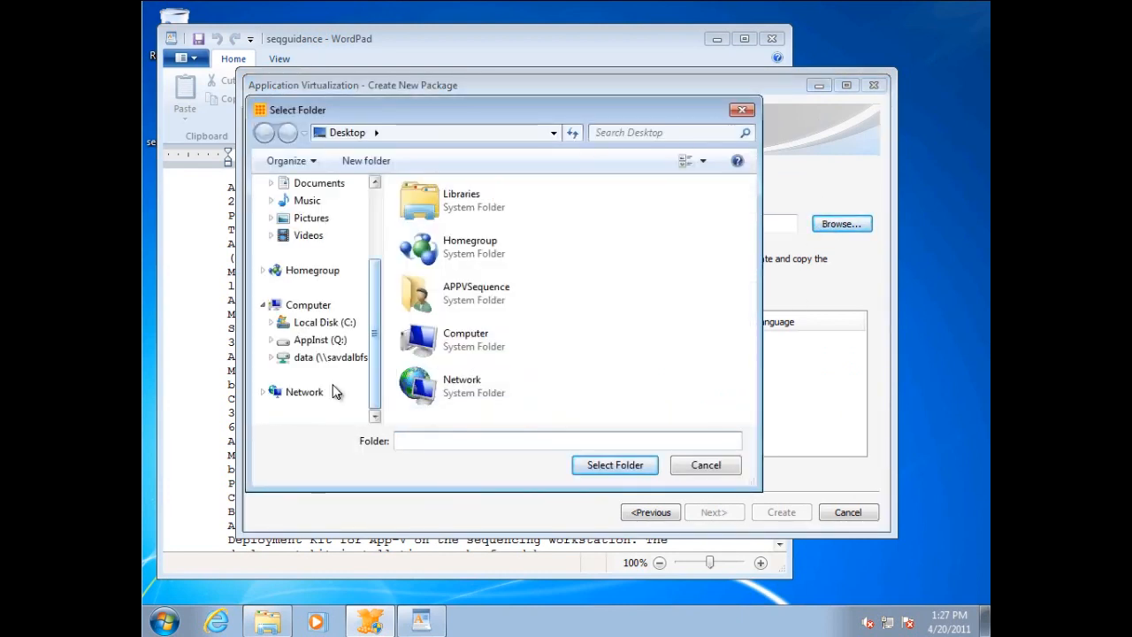
{"action": "left_click", "coordinate": [276, 359]}
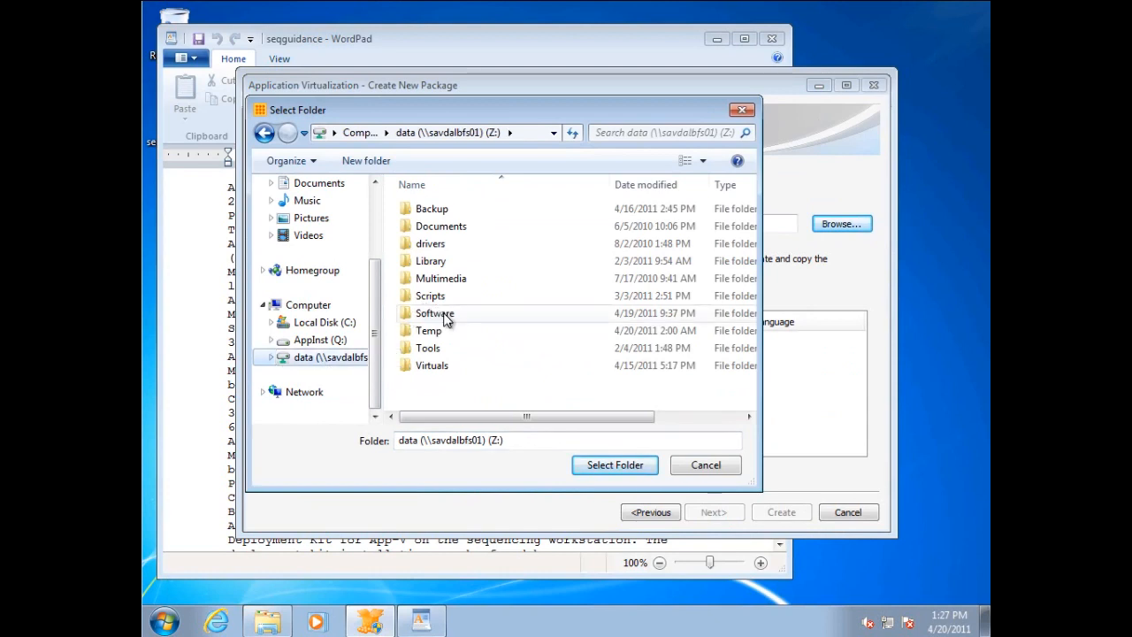
{"action": "double_click", "coordinate": [438, 314]}
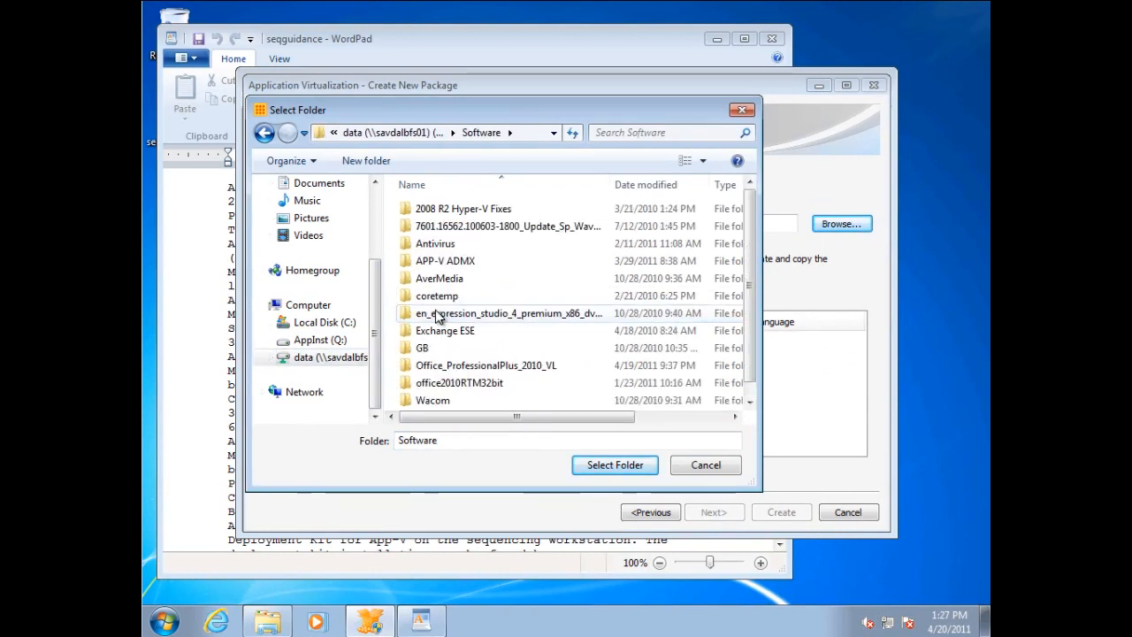
{"action": "left_click", "coordinate": [541, 366]}
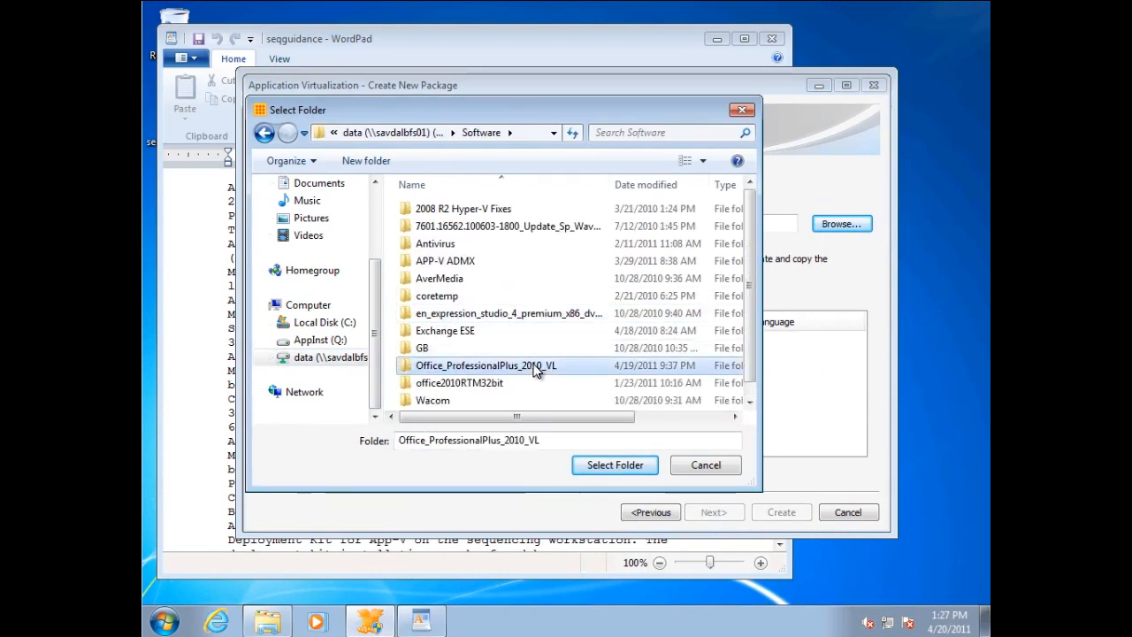
{"action": "left_click", "coordinate": [618, 469]}
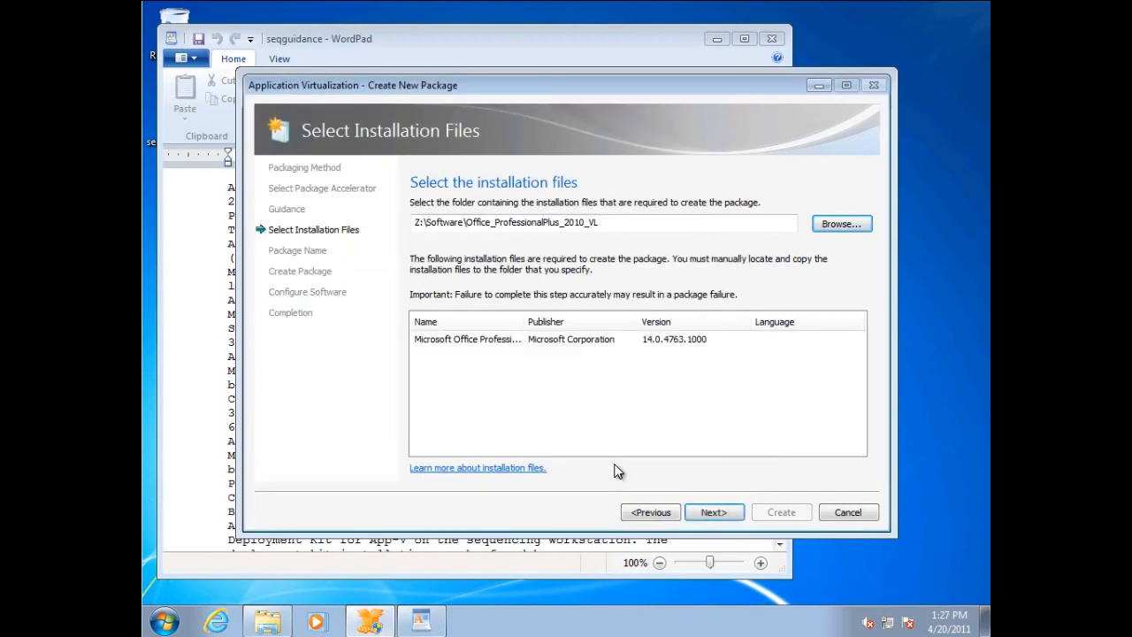
{"action": "left_click", "coordinate": [718, 512]}
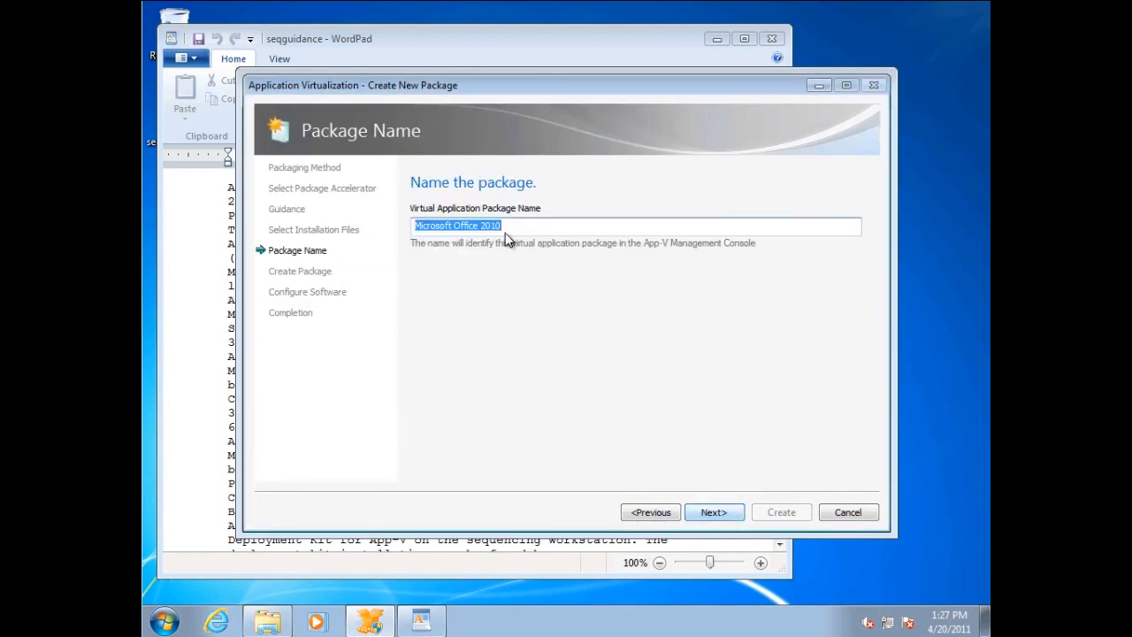
Create the uncompressed Microsoft Office 2010 package with the comment 32-bit Office 2010 in the Desktop save location, and continue to software configuration.
{"action": "left_click", "coordinate": [711, 511]}
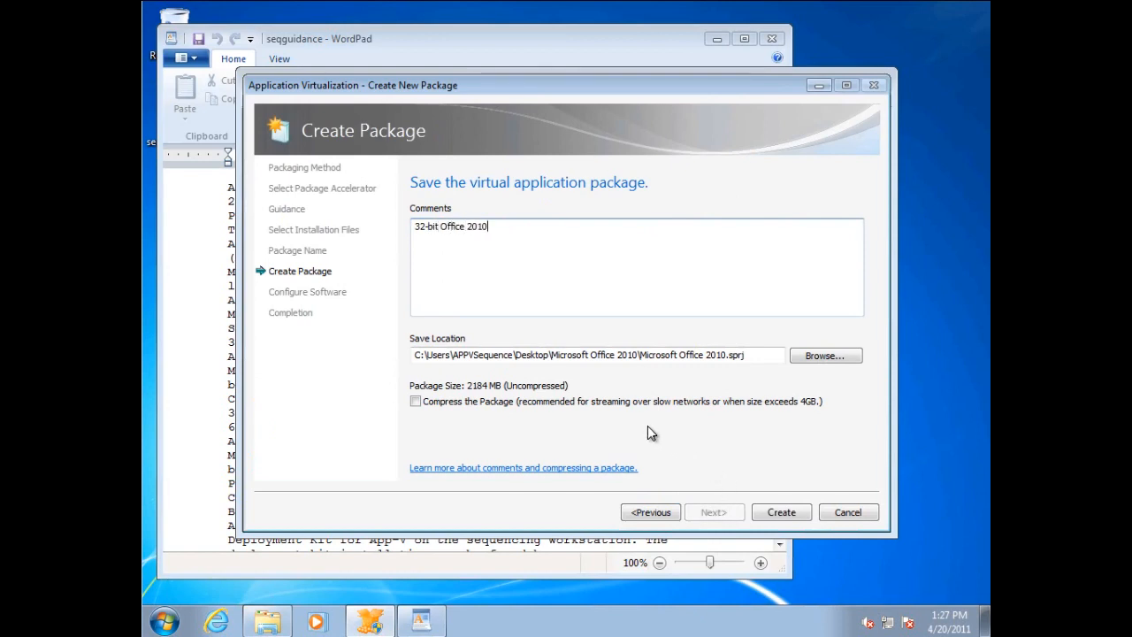
{"action": "left_click", "coordinate": [777, 513]}
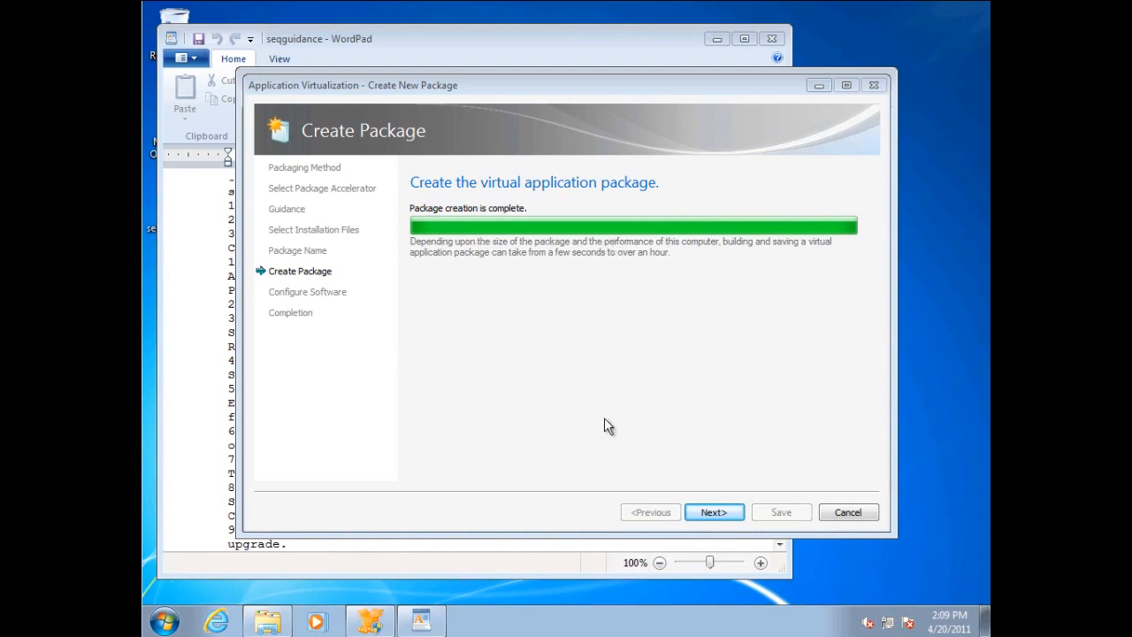
{"action": "left_click", "coordinate": [714, 513]}
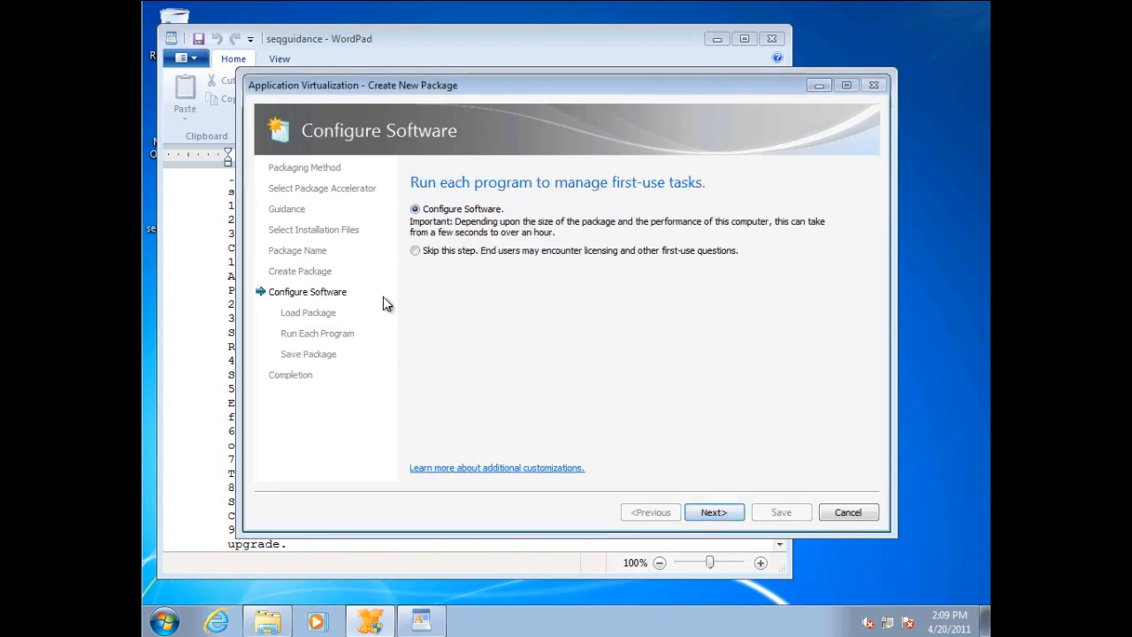
Check the repair instructions in the seqguidance document and proceed with the Configure Software option to load the package.
{"action": "left_click", "coordinate": [430, 36]}
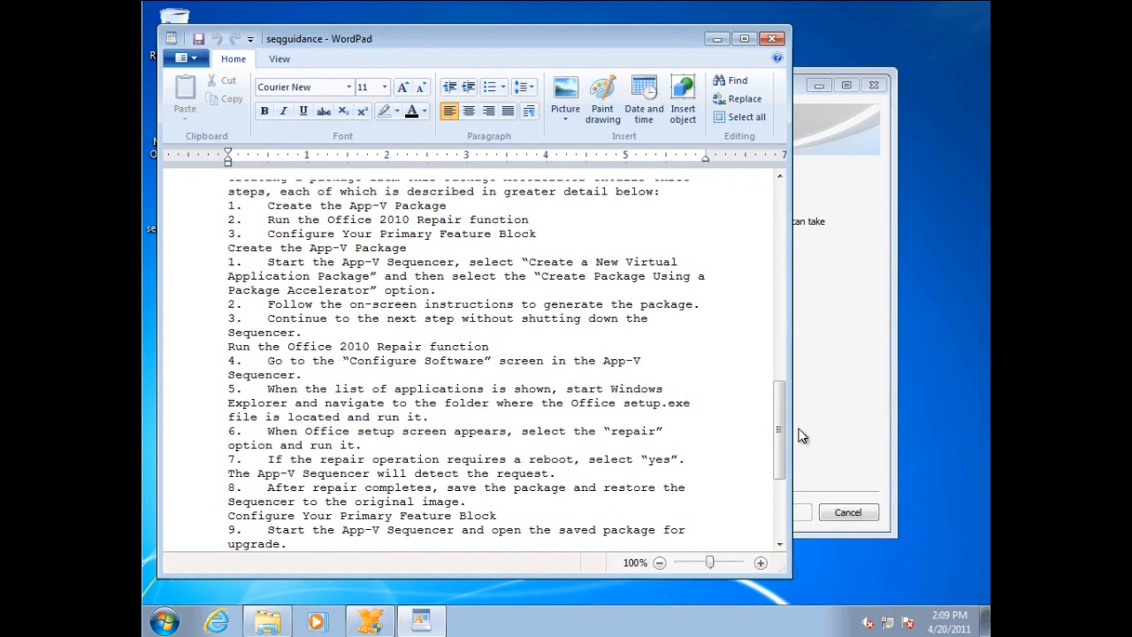
{"action": "left_click", "coordinate": [823, 416]}
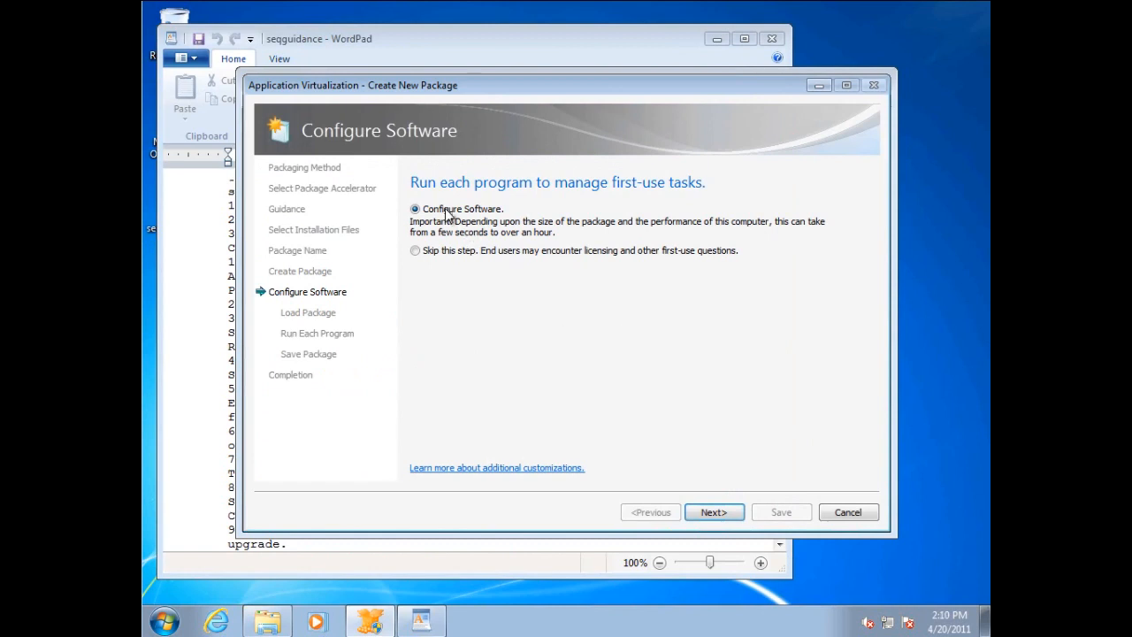
{"action": "left_click", "coordinate": [715, 513]}
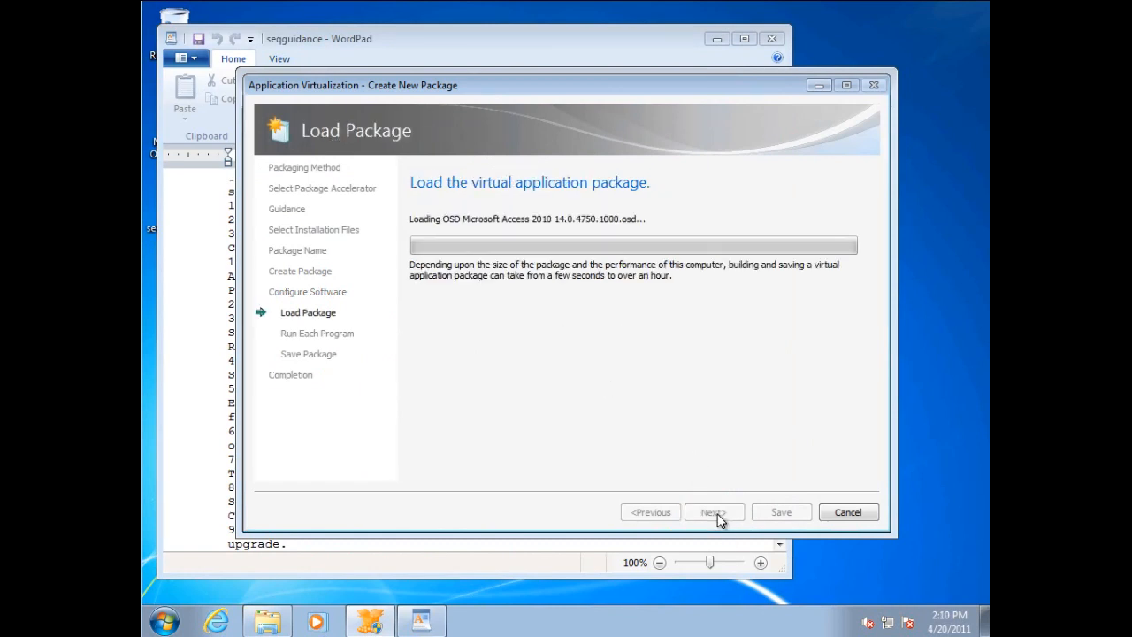